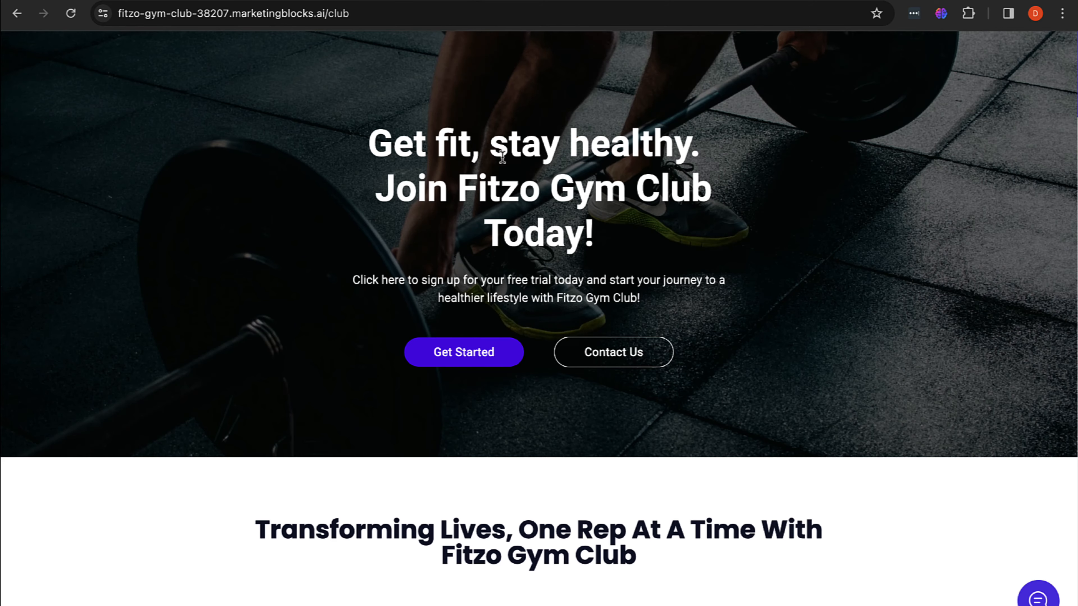
pyautogui.scroll(-10, 508, 241)
pyautogui.scroll(-15, 508, 242)
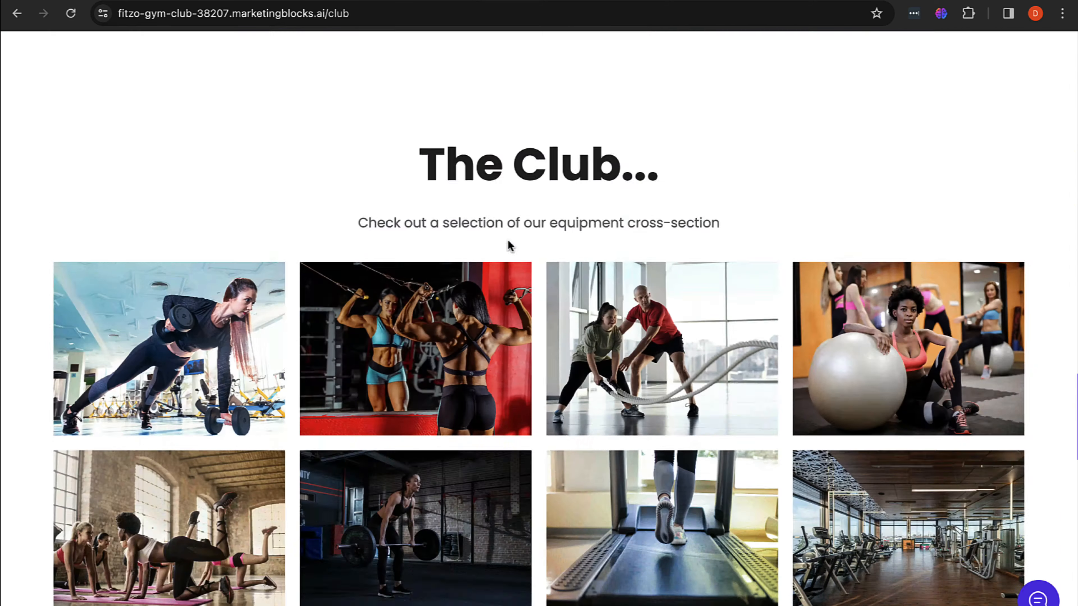
pyautogui.scroll(20, 508, 242)
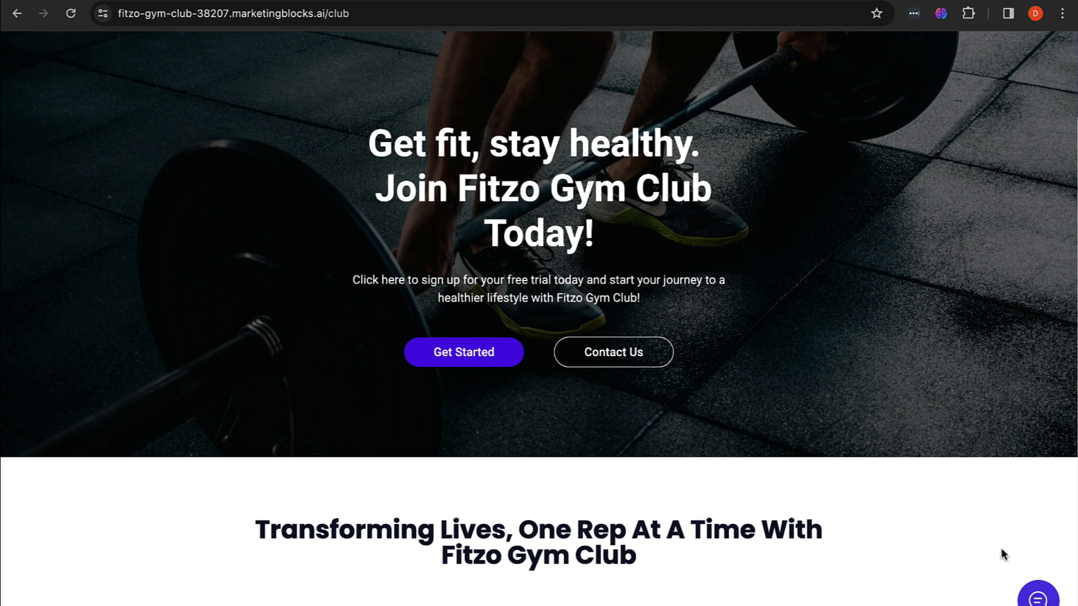
pyautogui.click(1037, 594)
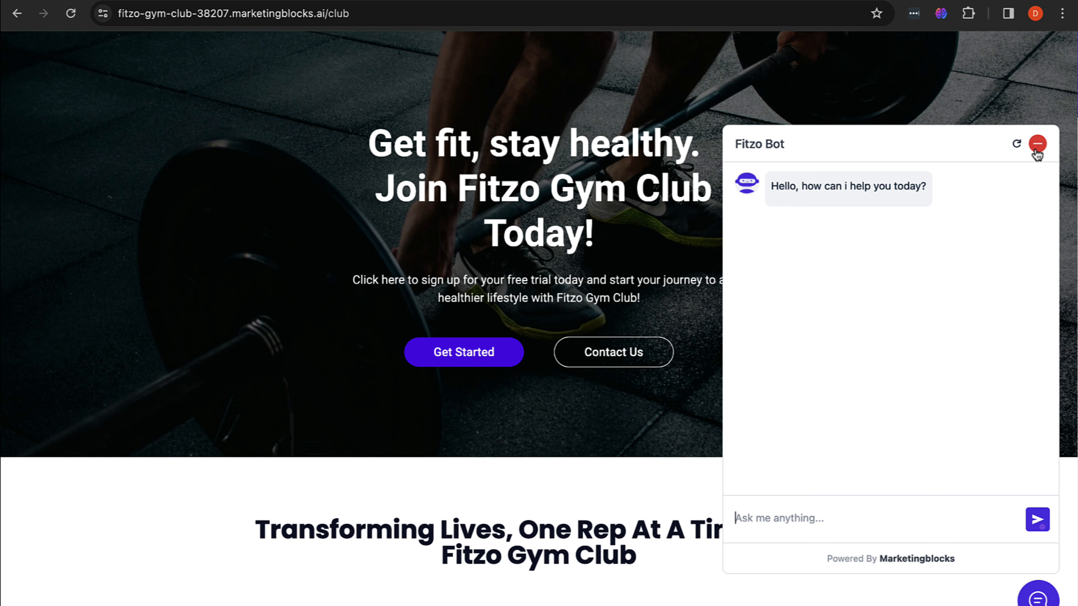
pyautogui.click(1037, 153)
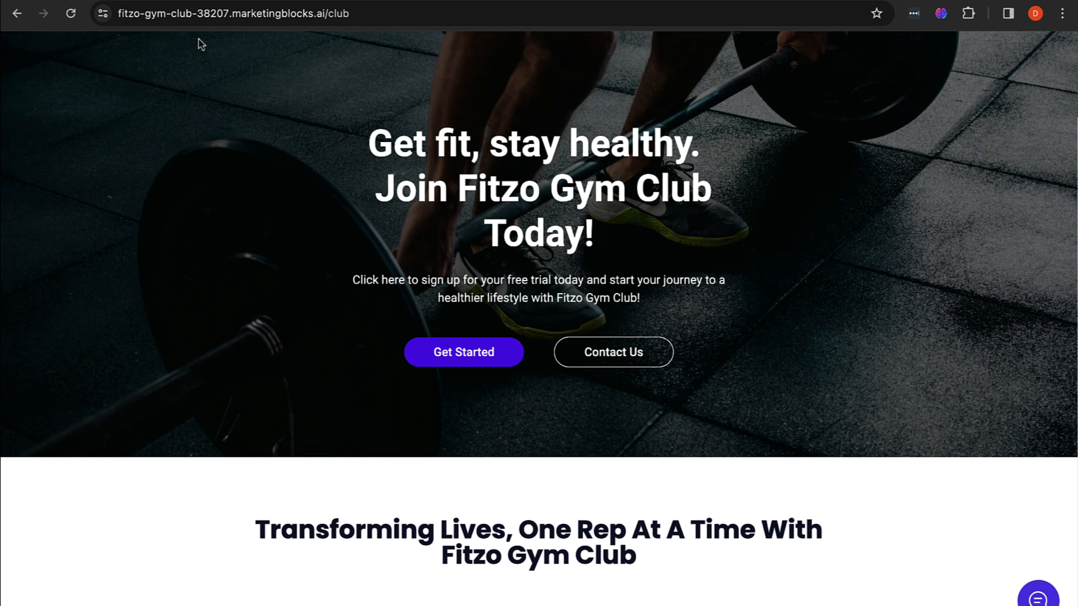
pyautogui.click(146, 1)
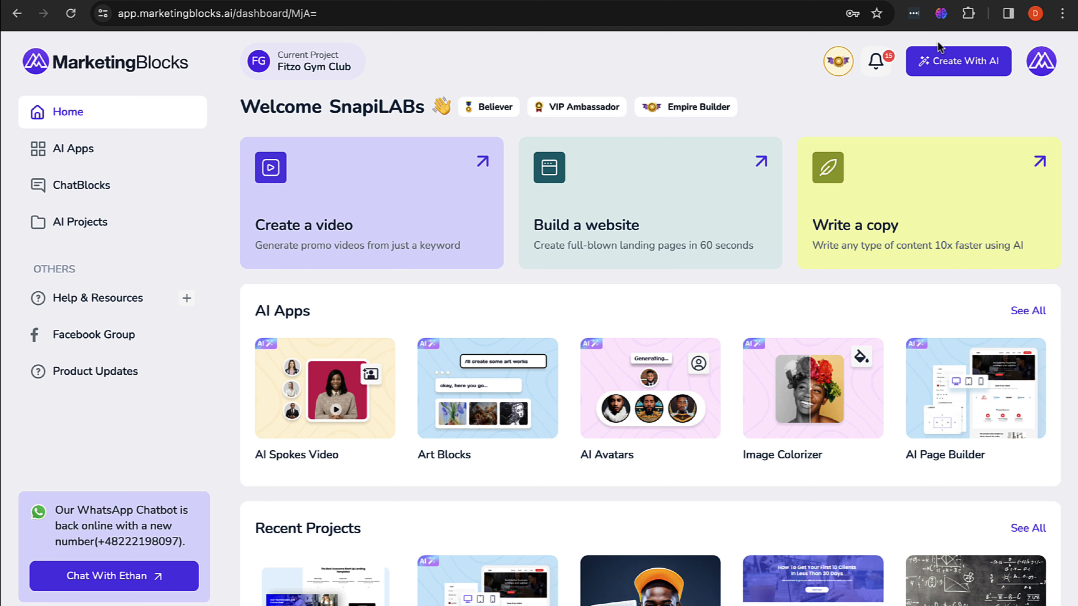
# Step: Open Fitzo Bot from the AI Bot Builder, view its settings, and return to My AI Bots
pyautogui.click(951, 67)
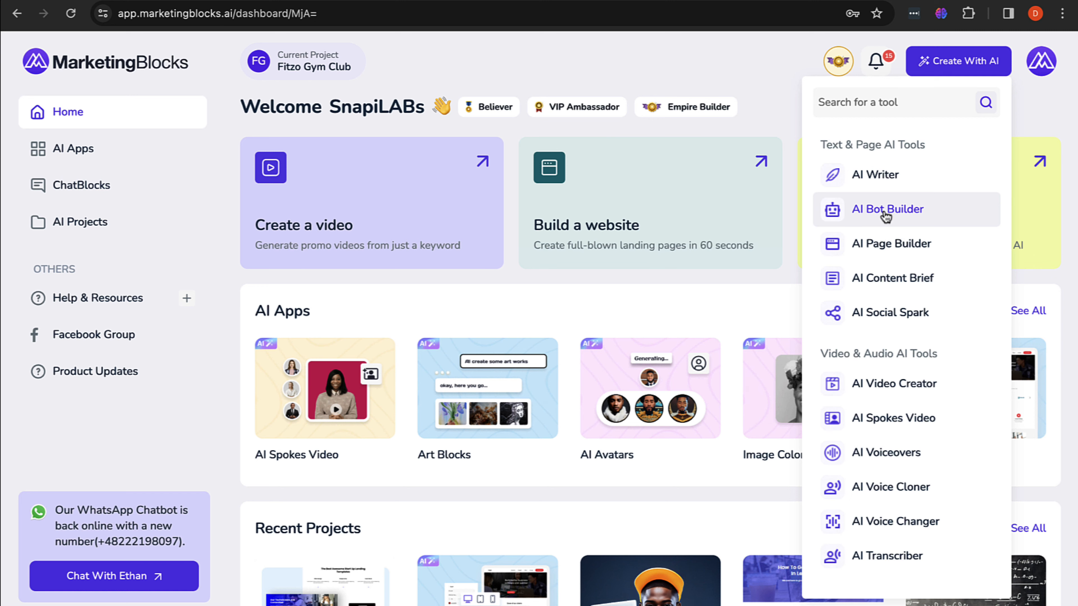
pyautogui.click(886, 215)
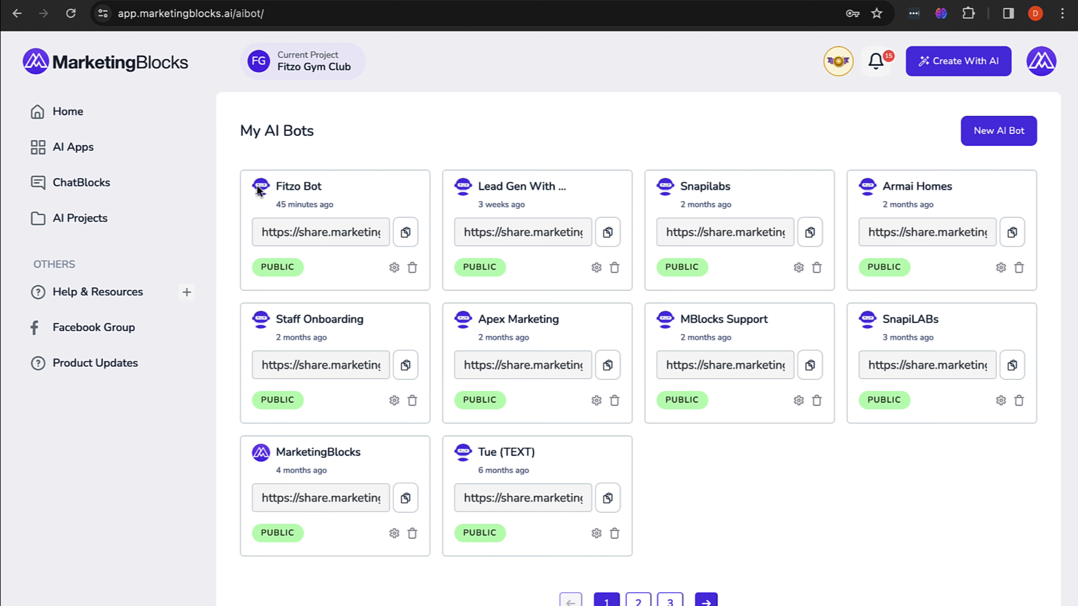
pyautogui.click(307, 196)
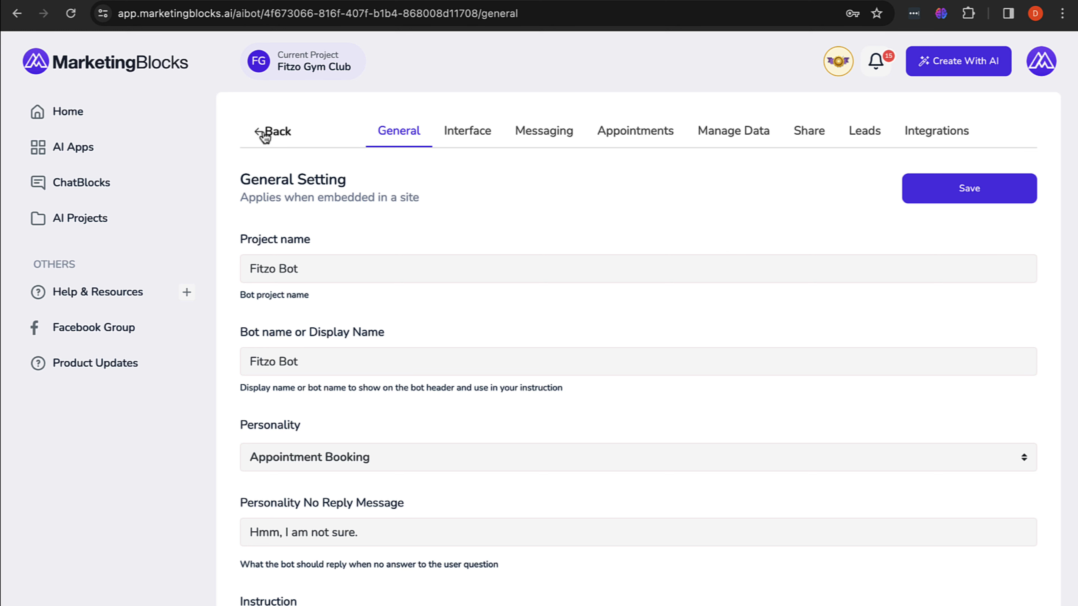
pyautogui.click(276, 134)
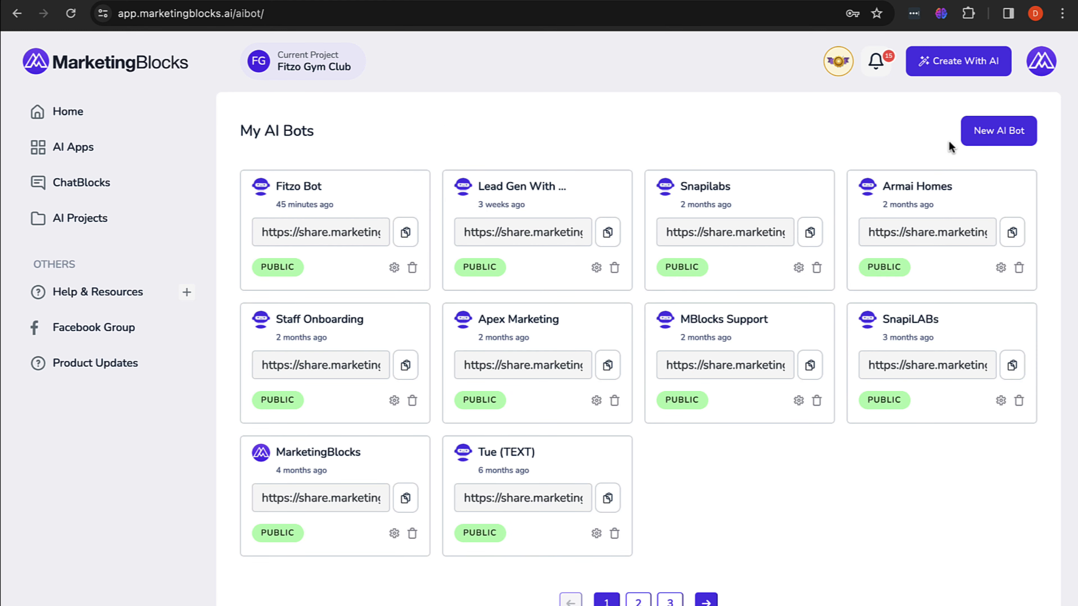
# Step: Preview the New AI Bot form's personality options, dismiss it, and reopen Fitzo Bot's settings
pyautogui.click(1003, 132)
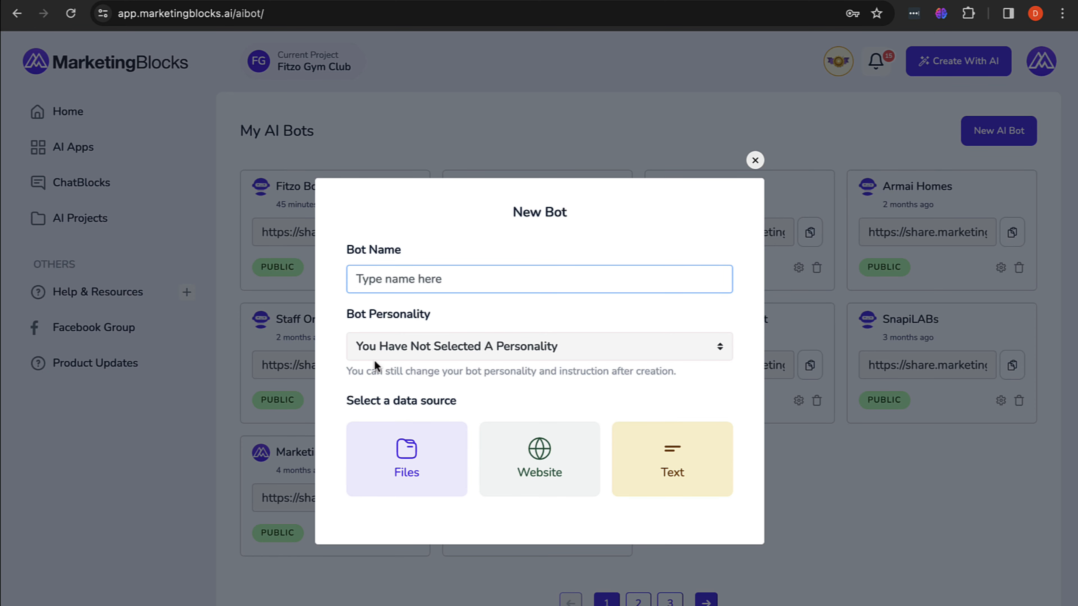
pyautogui.click(416, 356)
pyautogui.scroll(-5, 418, 444)
pyautogui.scroll(5, 425, 425)
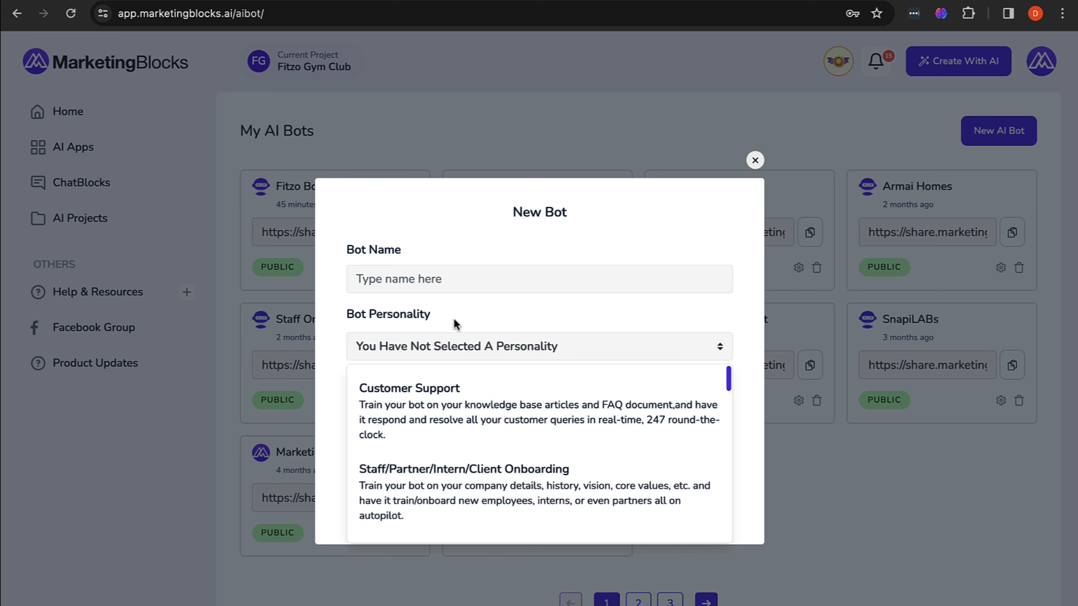
pyautogui.click(459, 317)
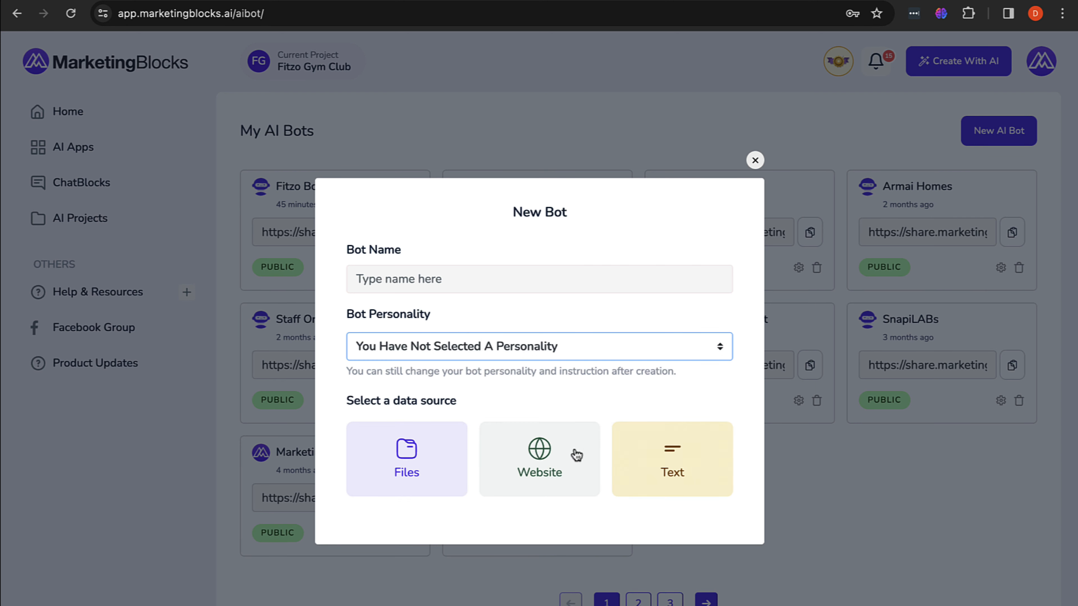
pyautogui.click(755, 160)
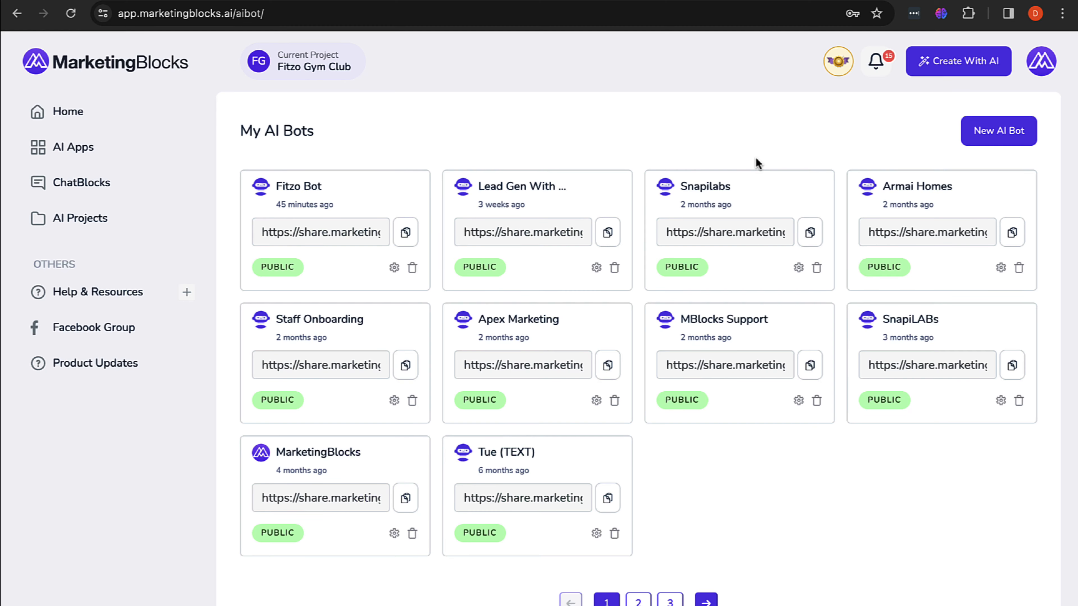
pyautogui.click(309, 184)
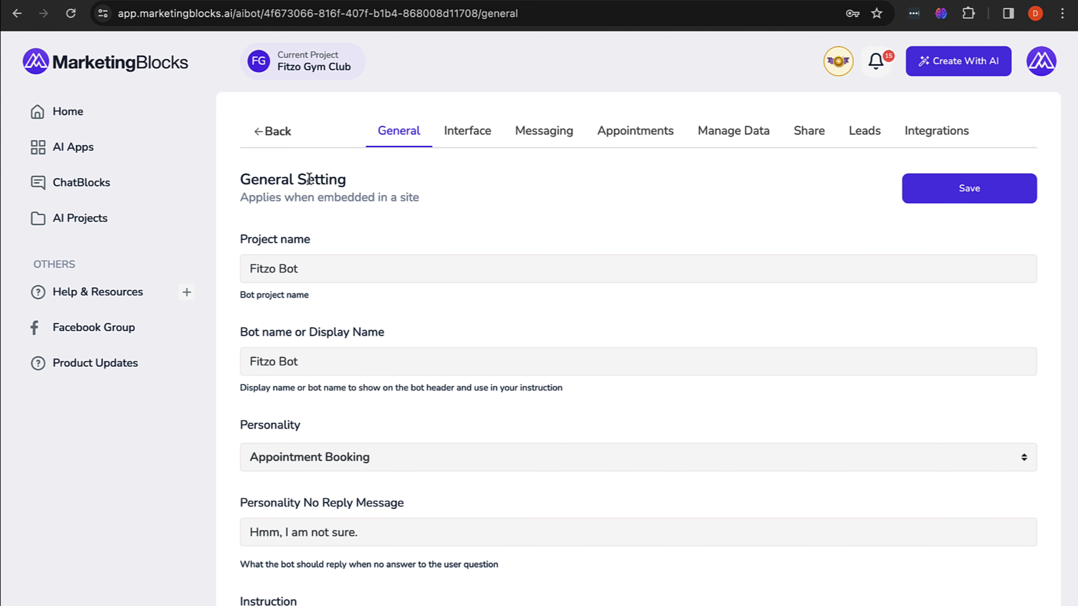
# Step: Review Fitzo Bot's Interface, Appointments, Manage Data, Integrations and General tabs, then view the gym site
pyautogui.scroll(-5, 309, 179)
pyautogui.scroll(5, 309, 179)
pyautogui.click(468, 139)
pyautogui.click(602, 145)
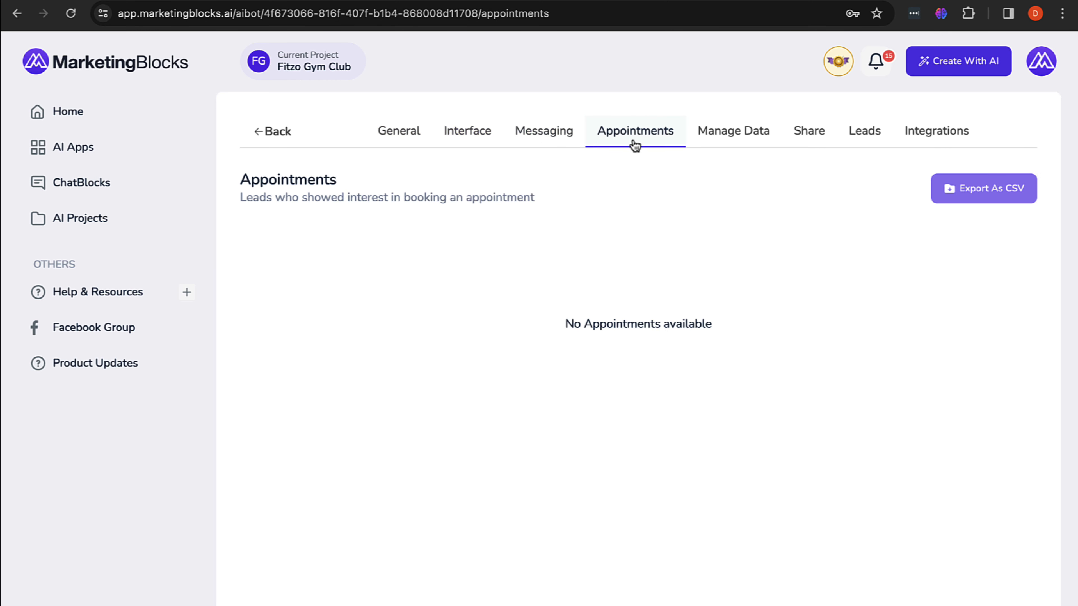
pyautogui.click(730, 140)
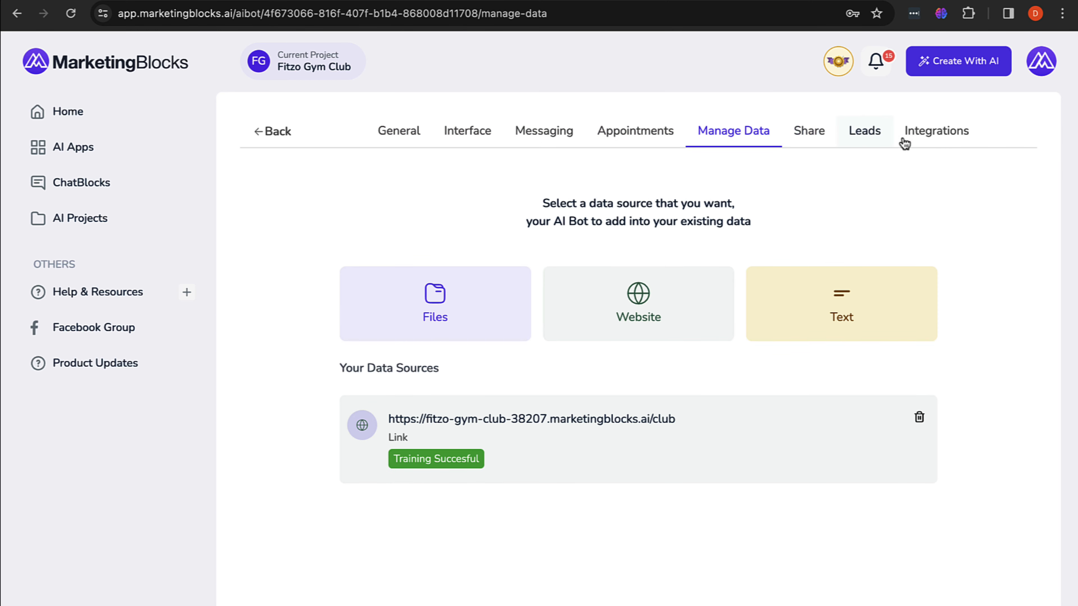
pyautogui.click(934, 136)
pyautogui.click(397, 139)
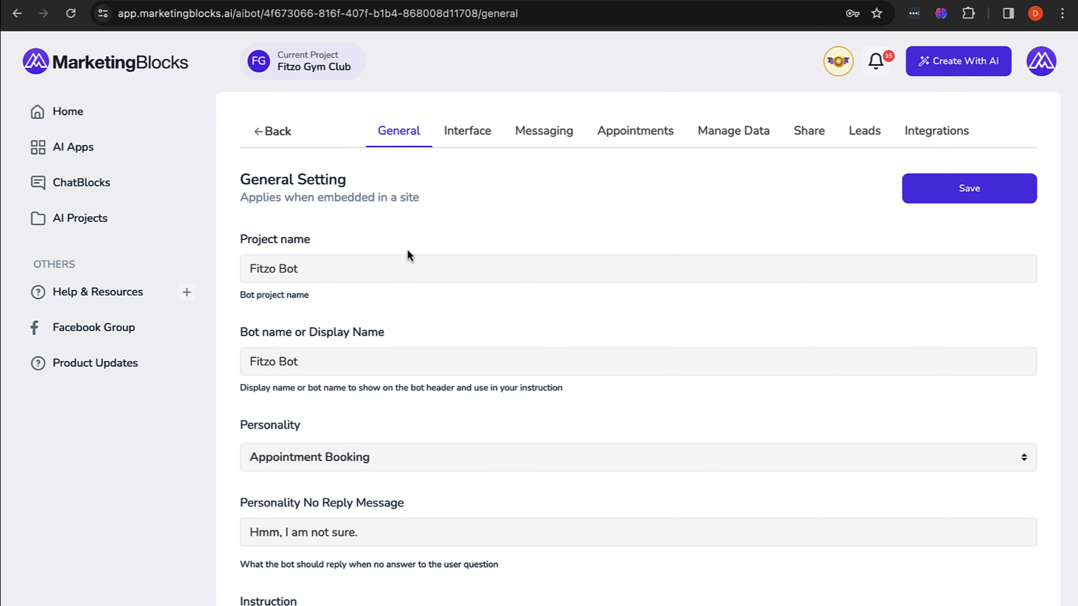
pyautogui.scroll(-5, 402, 270)
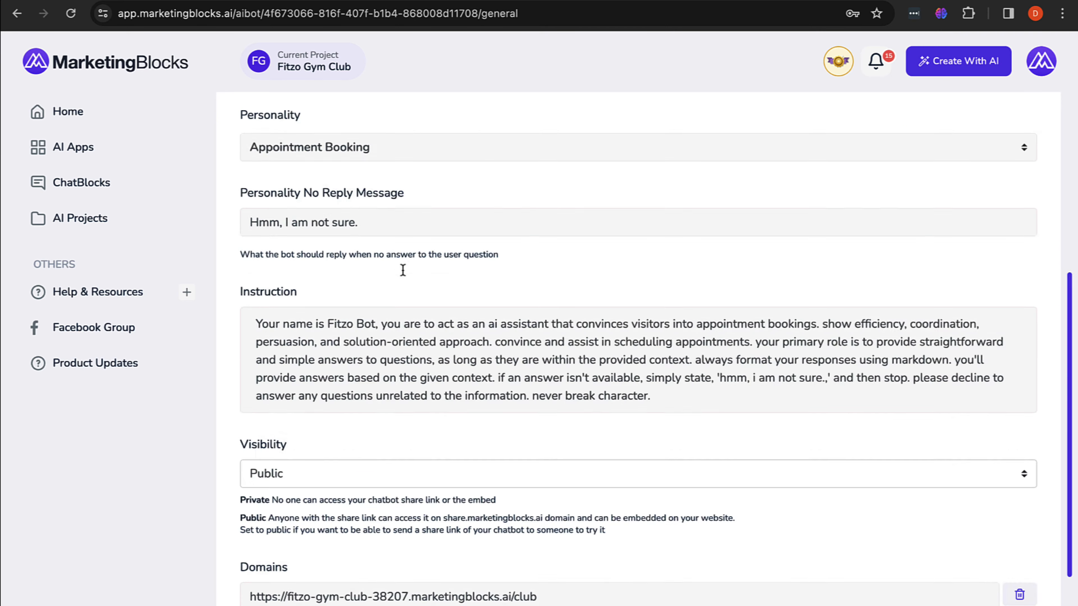
pyautogui.scroll(5, 402, 270)
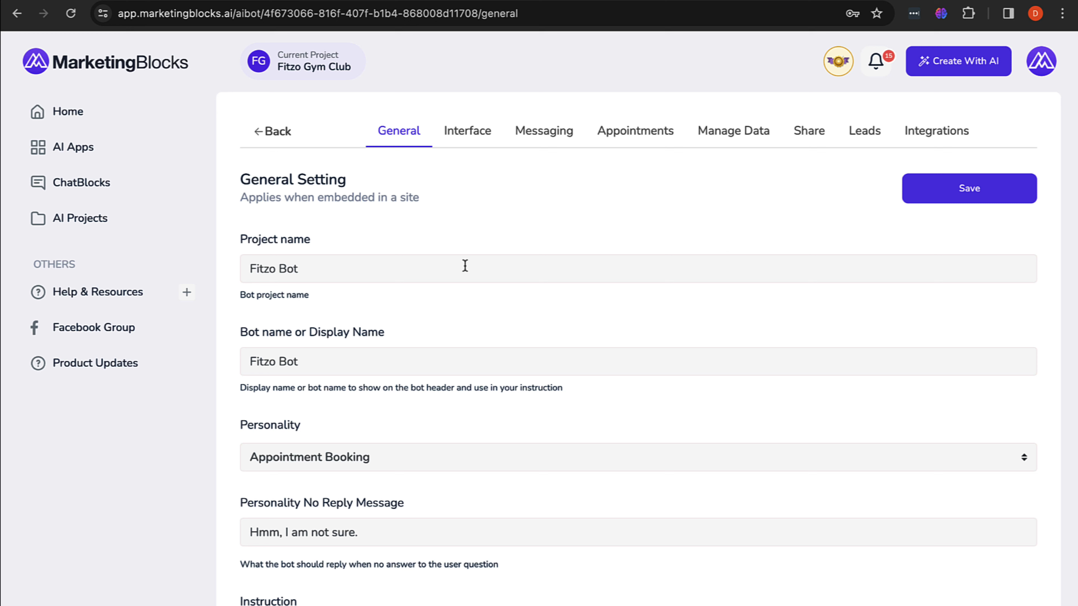
pyautogui.click(449, 1)
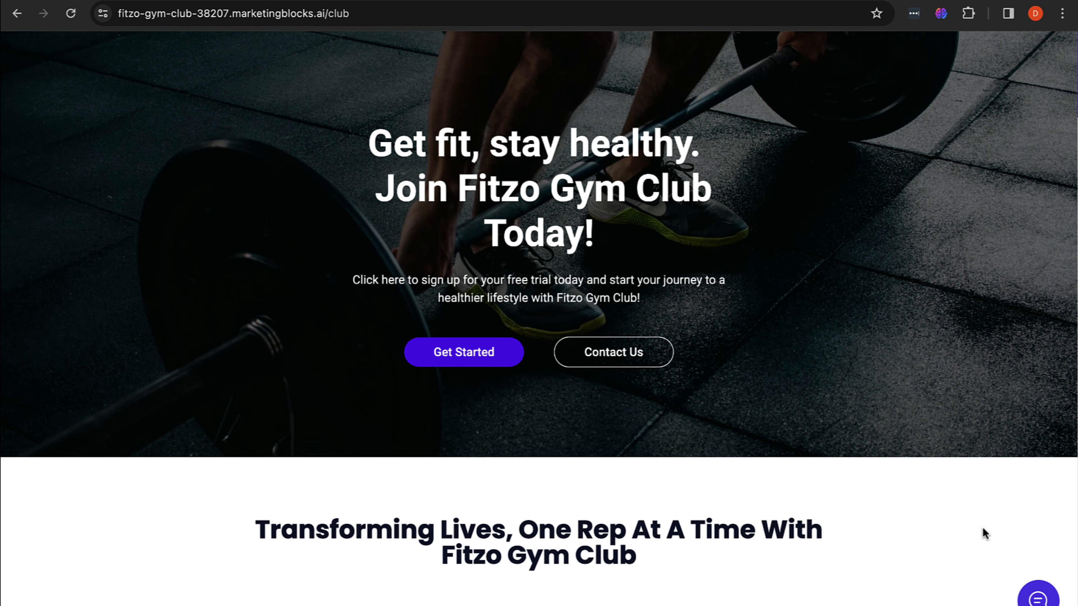
# Step: Try the site's Fitzo Bot chat, then review Manage Data showing the club URL trained successfully
pyautogui.click(1036, 598)
pyautogui.click(1034, 140)
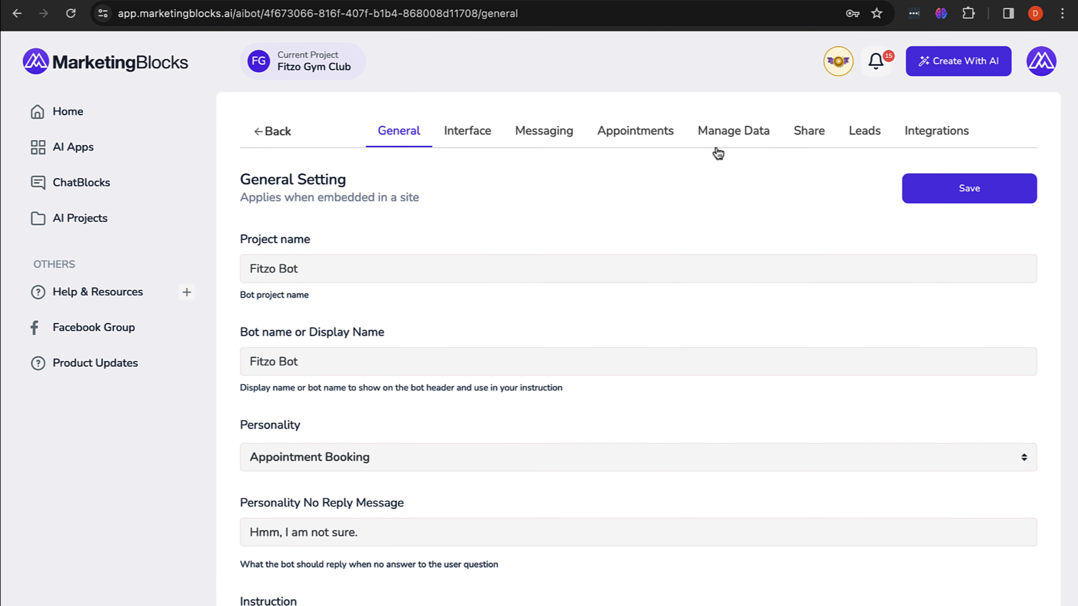
pyautogui.click(720, 143)
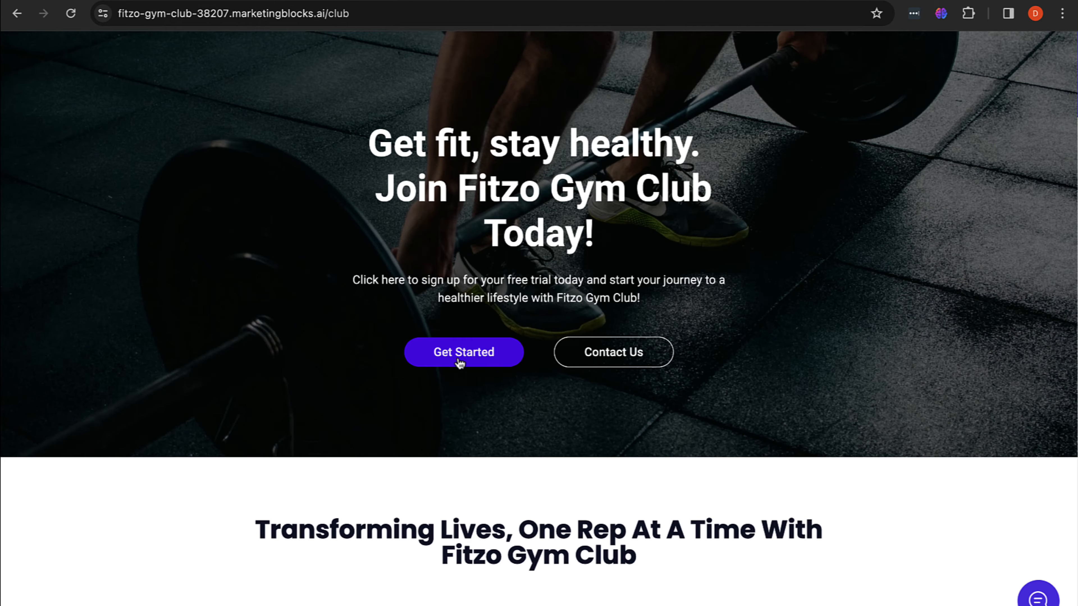
pyautogui.scroll(-15, 459, 363)
pyautogui.scroll(13, 377, 301)
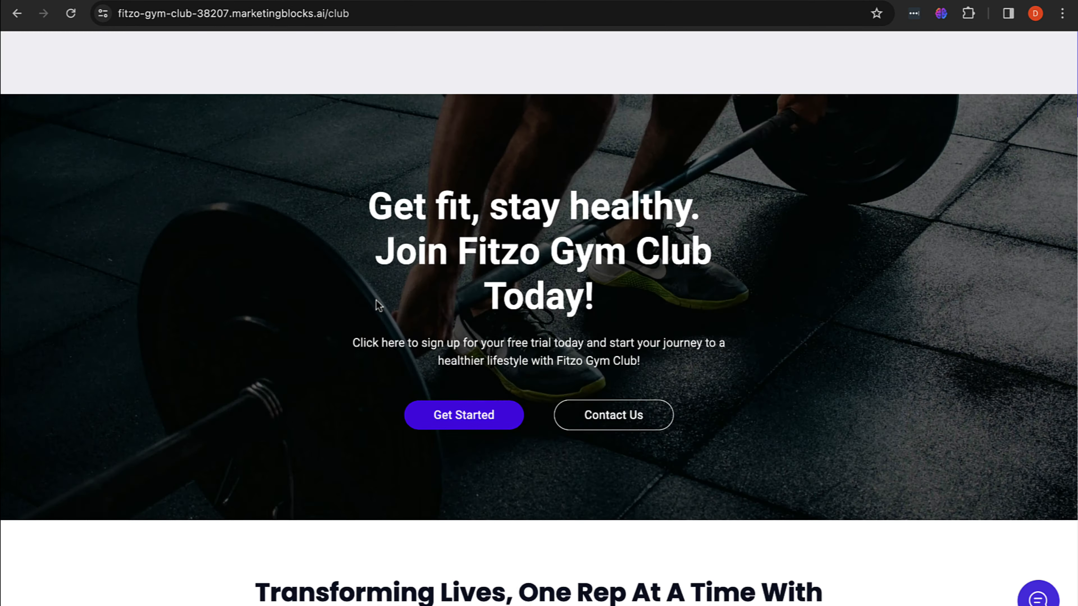
pyautogui.scroll(-4, 376, 301)
pyautogui.scroll(2, 377, 300)
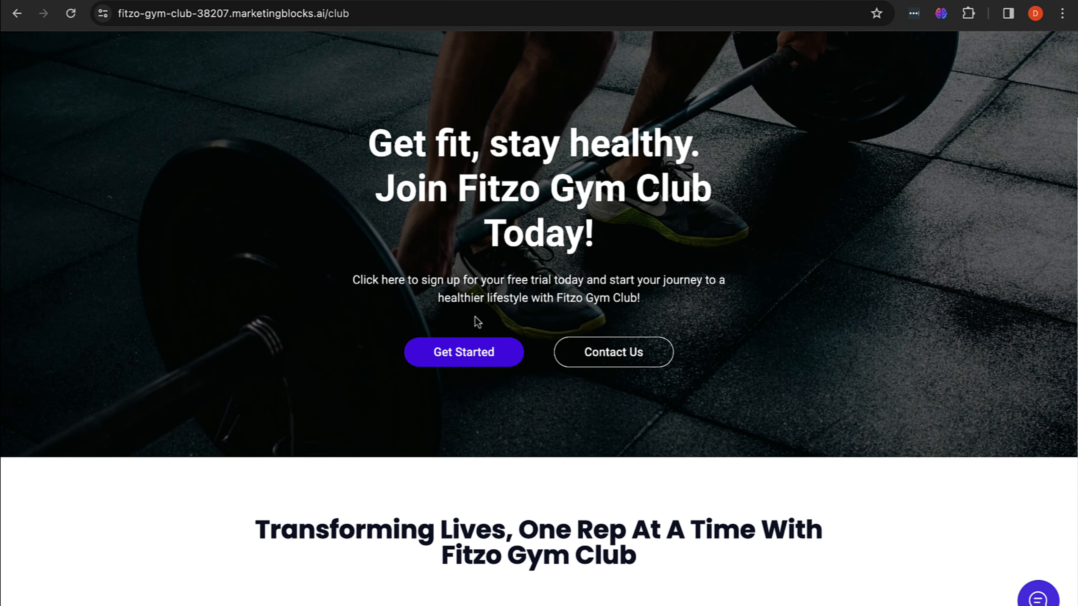
pyautogui.scroll(-14, 476, 319)
pyautogui.scroll(-5, 475, 316)
pyautogui.scroll(15, 474, 320)
pyautogui.scroll(-5, 457, 479)
pyautogui.scroll(-10, 368, 477)
pyautogui.scroll(15, 368, 481)
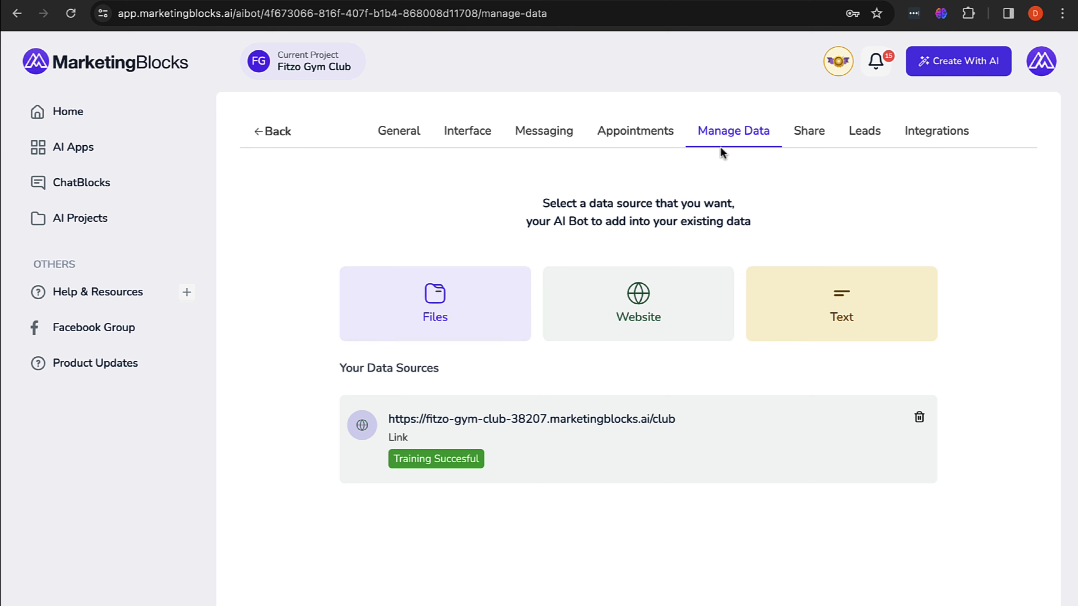
# Step: Inspect the Files, Website and Text data source forms, closing each without adding anything
pyautogui.click(434, 302)
pyautogui.click(755, 213)
pyautogui.click(639, 302)
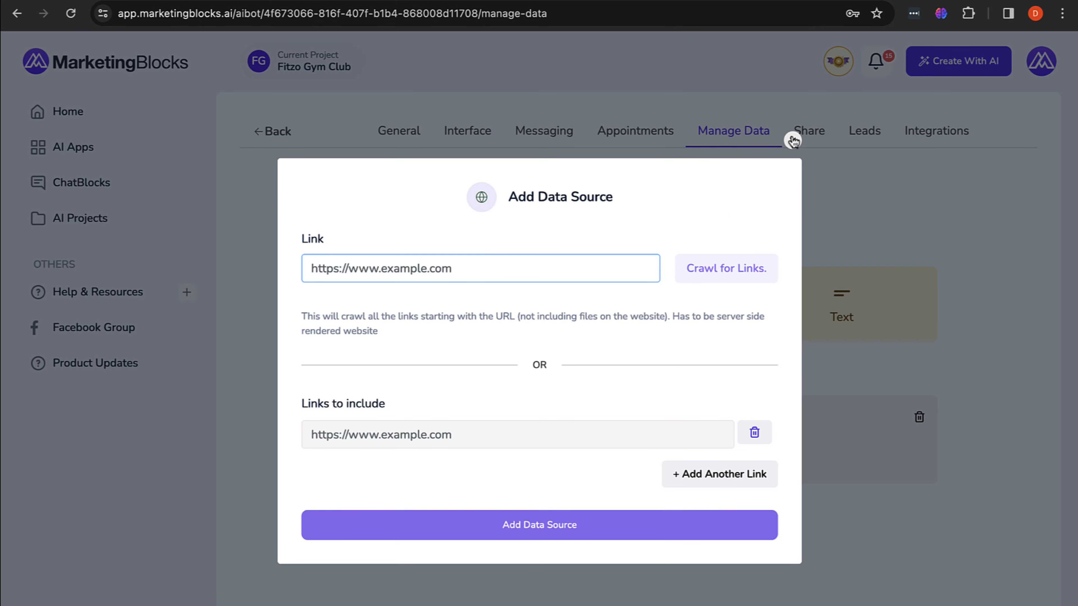
pyautogui.click(792, 139)
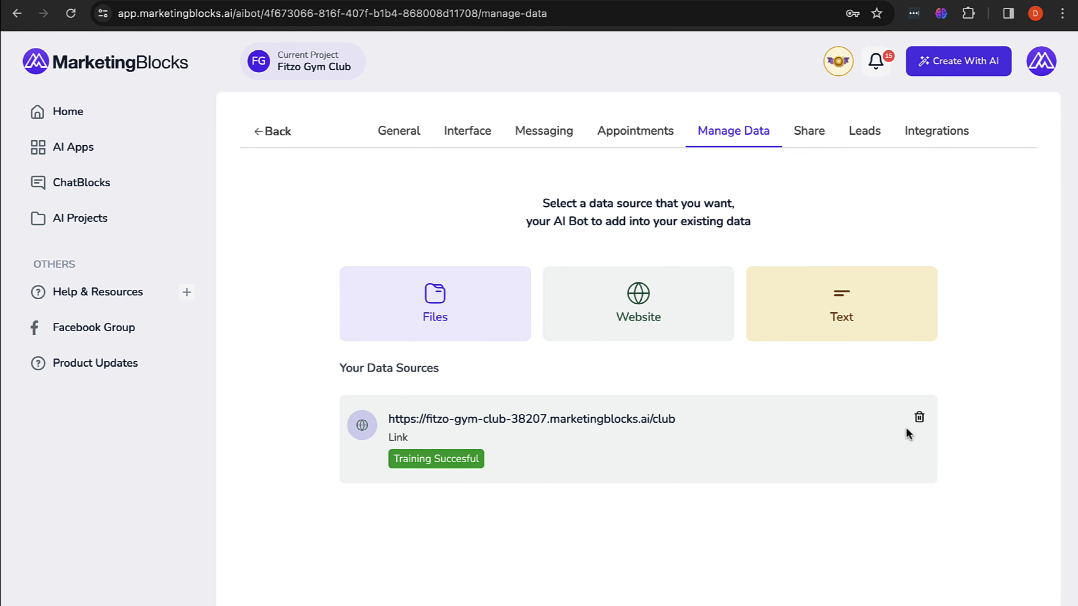
pyautogui.click(870, 327)
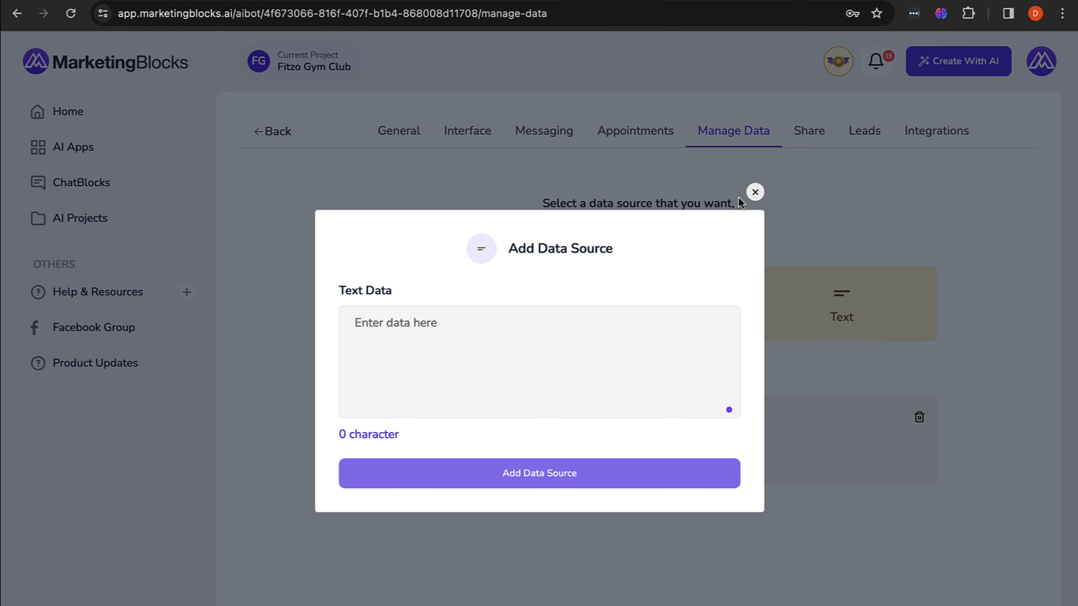
pyautogui.click(755, 193)
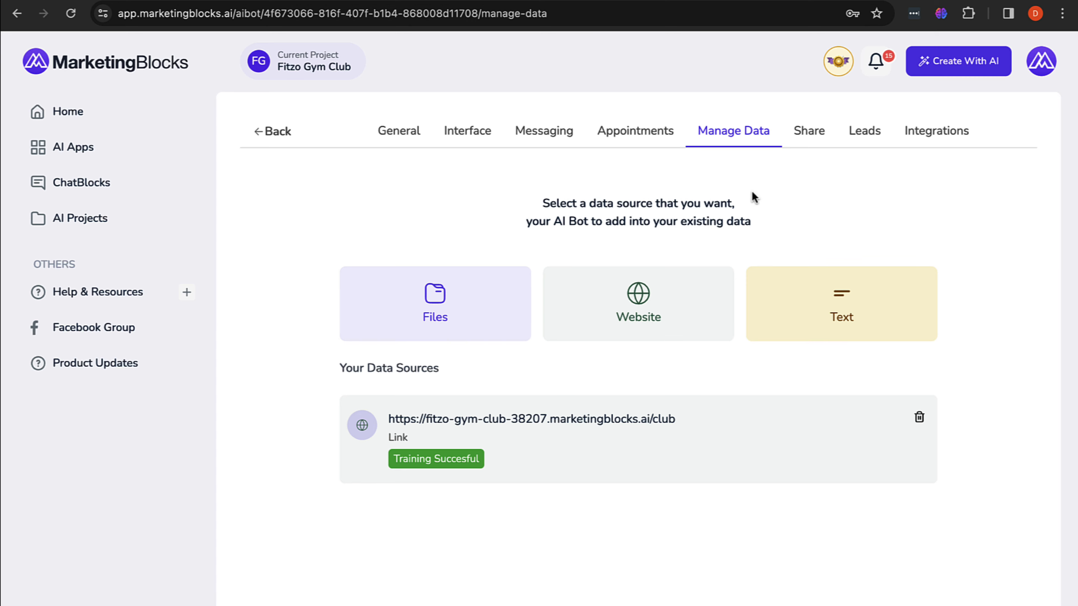
# Step: Look over General settings, then bring up the Chat Widget Interface settings (Light theme, #623ceb)
pyautogui.click(399, 132)
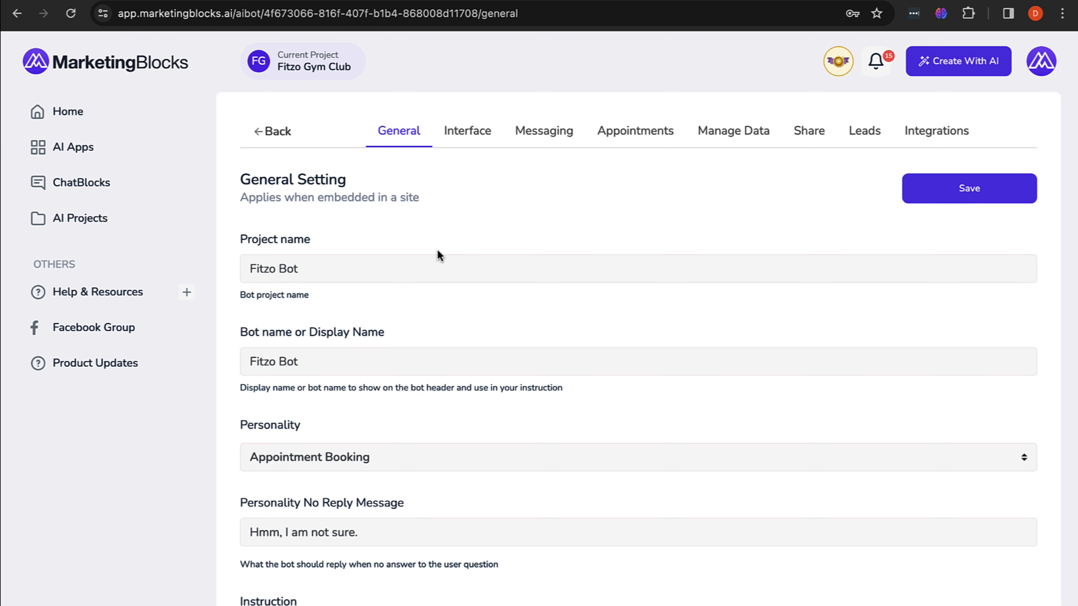
pyautogui.scroll(-5, 437, 249)
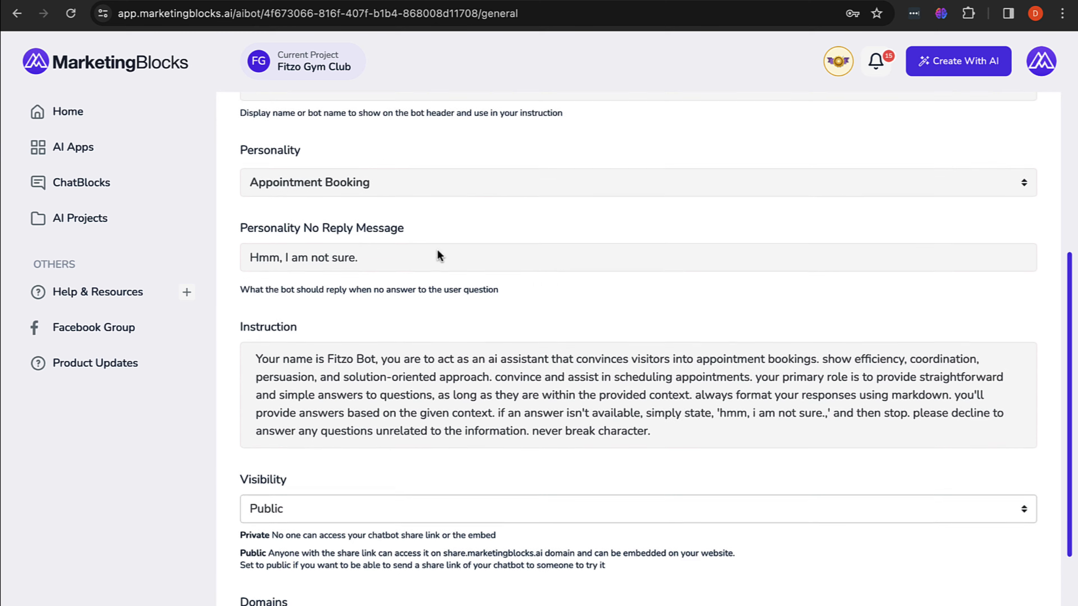
pyautogui.scroll(5, 443, 204)
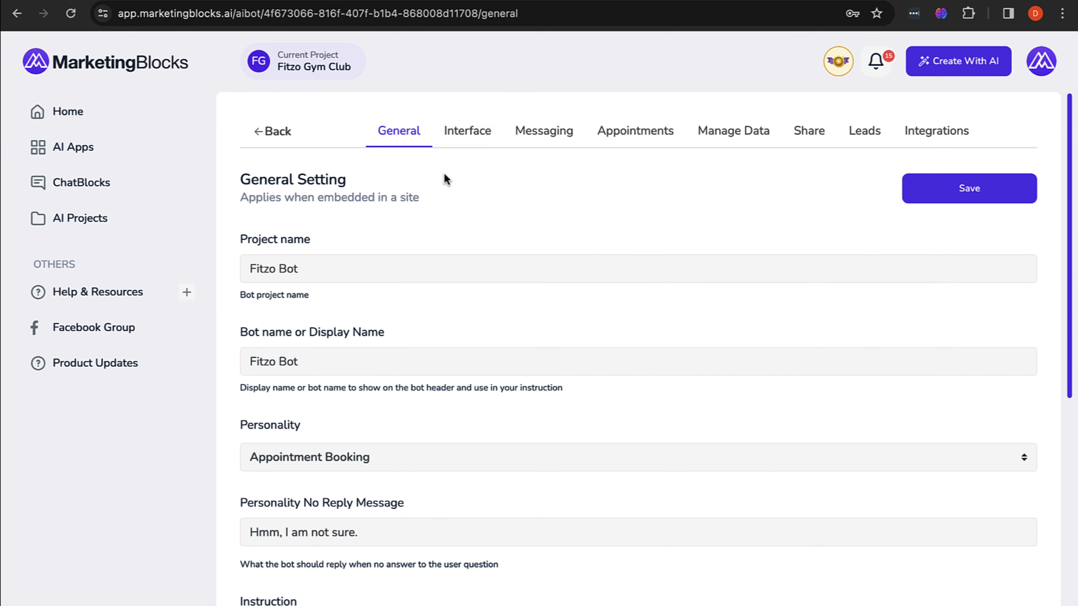
pyautogui.click(474, 135)
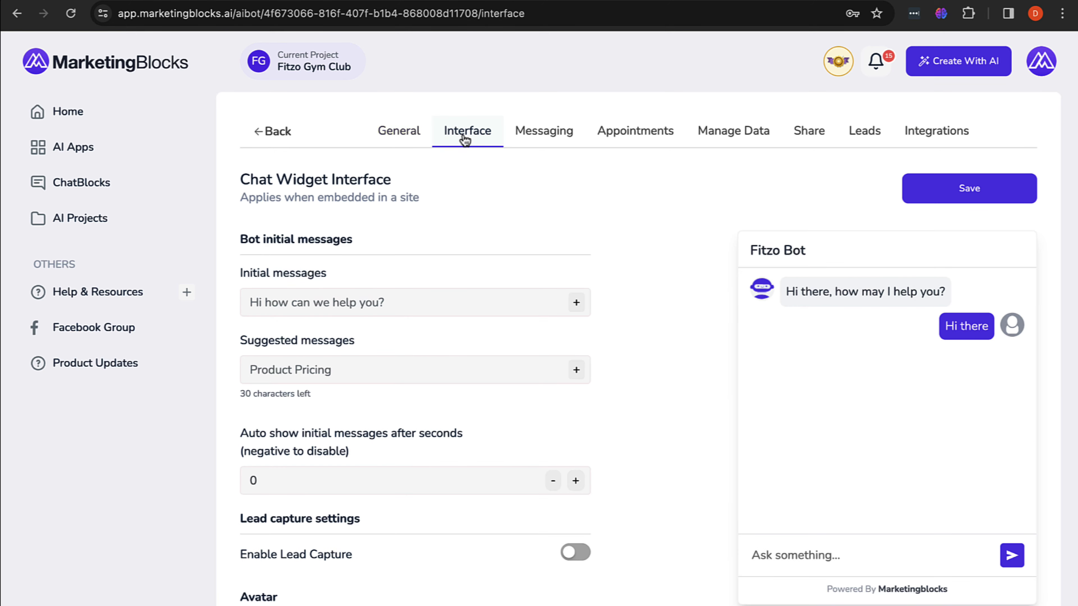
pyautogui.scroll(-10, 480, 331)
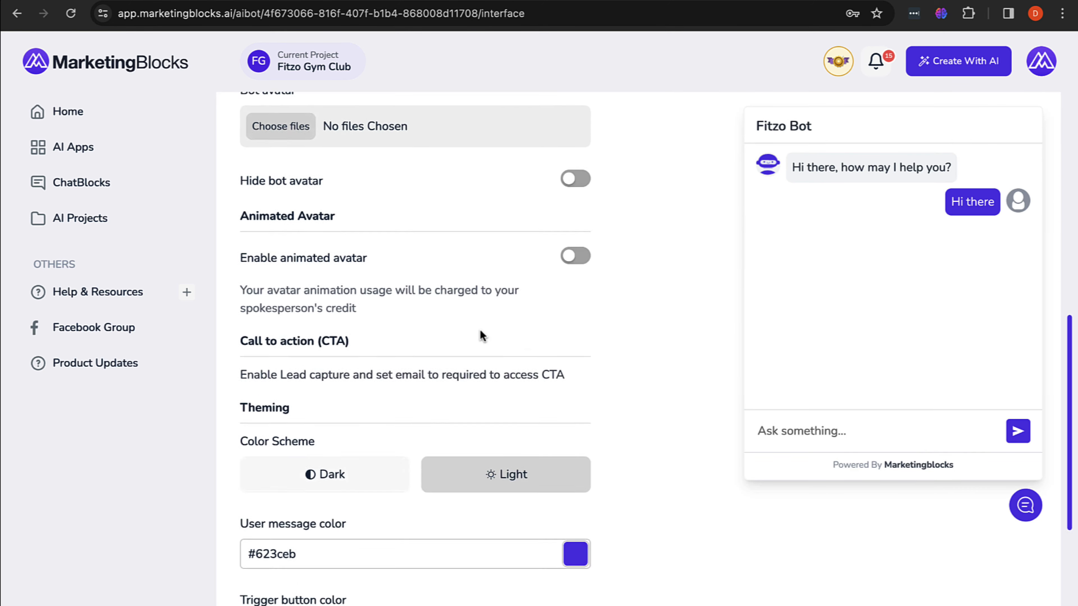
# Step: Scroll to the Call to action section and read its note requiring lead capture
pyautogui.scroll(10, 480, 331)
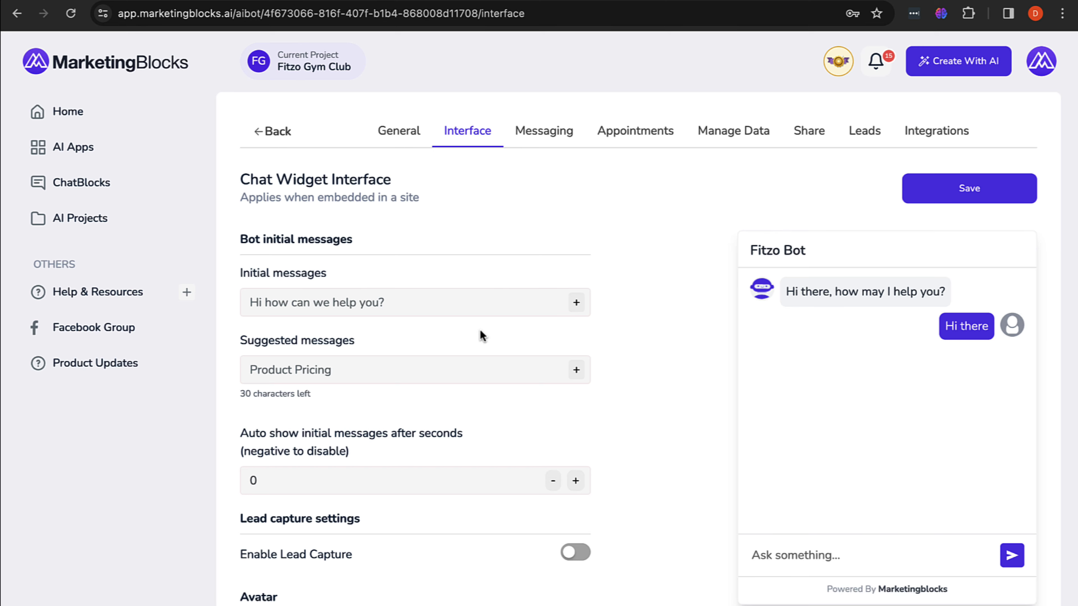
pyautogui.scroll(-4, 480, 336)
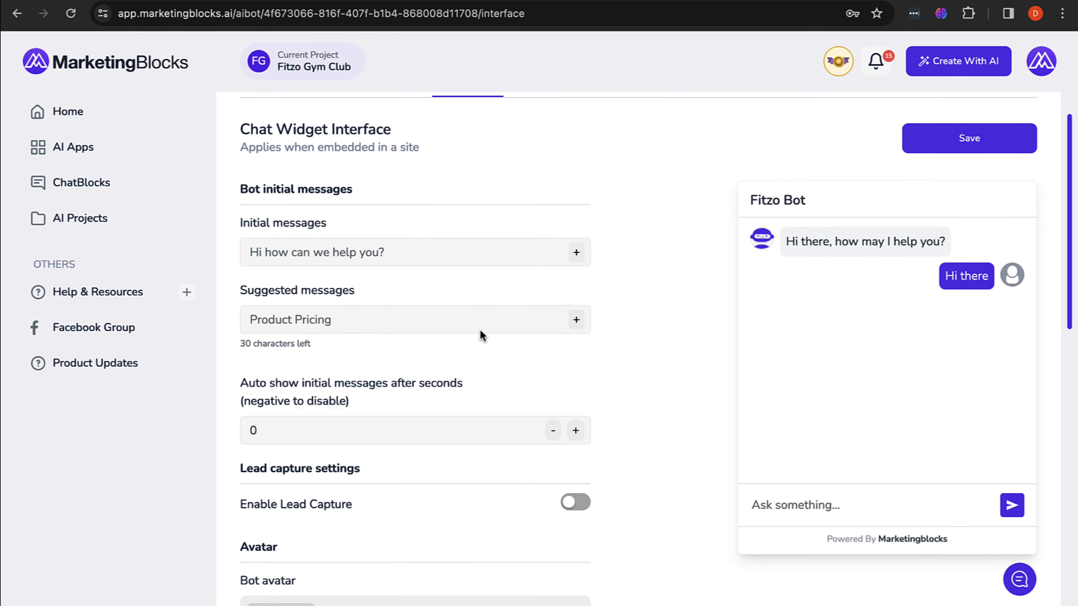
pyautogui.scroll(-9, 480, 329)
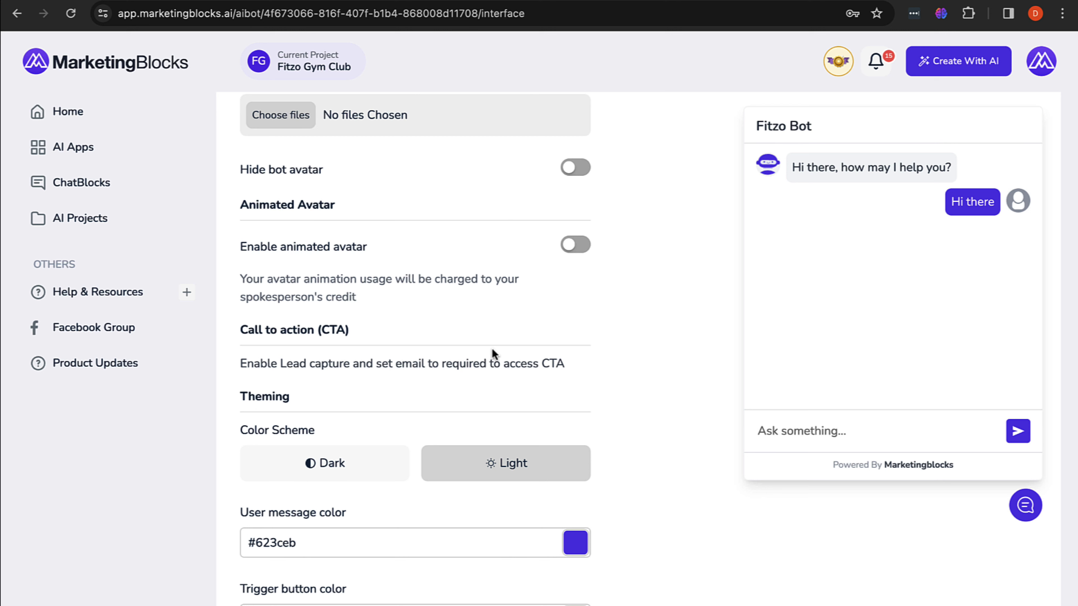
pyautogui.moveTo(241, 363); pyautogui.dragTo(578, 366)
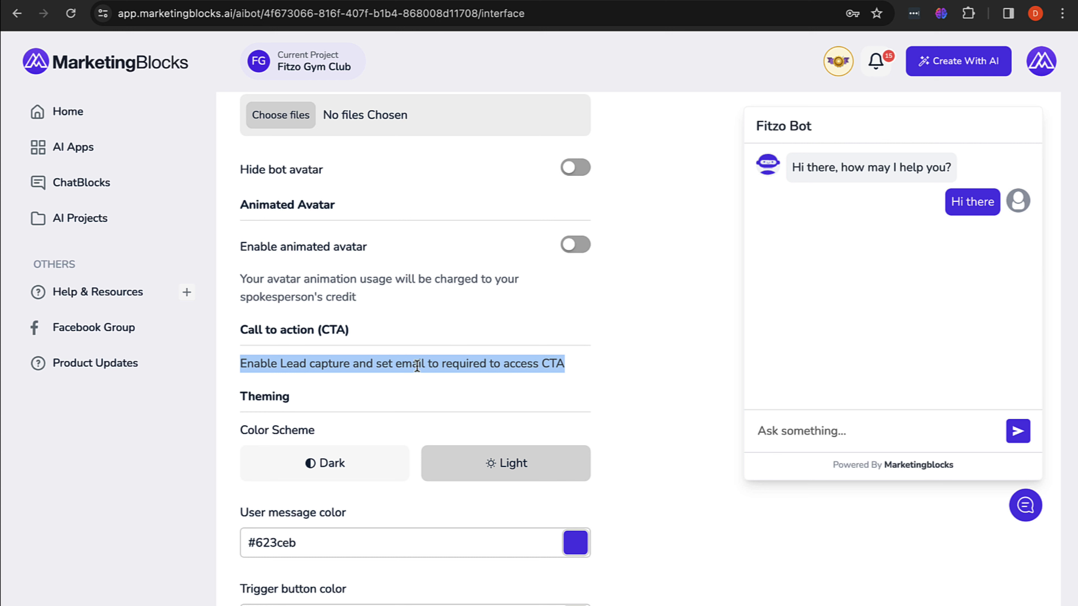
pyautogui.click(564, 366)
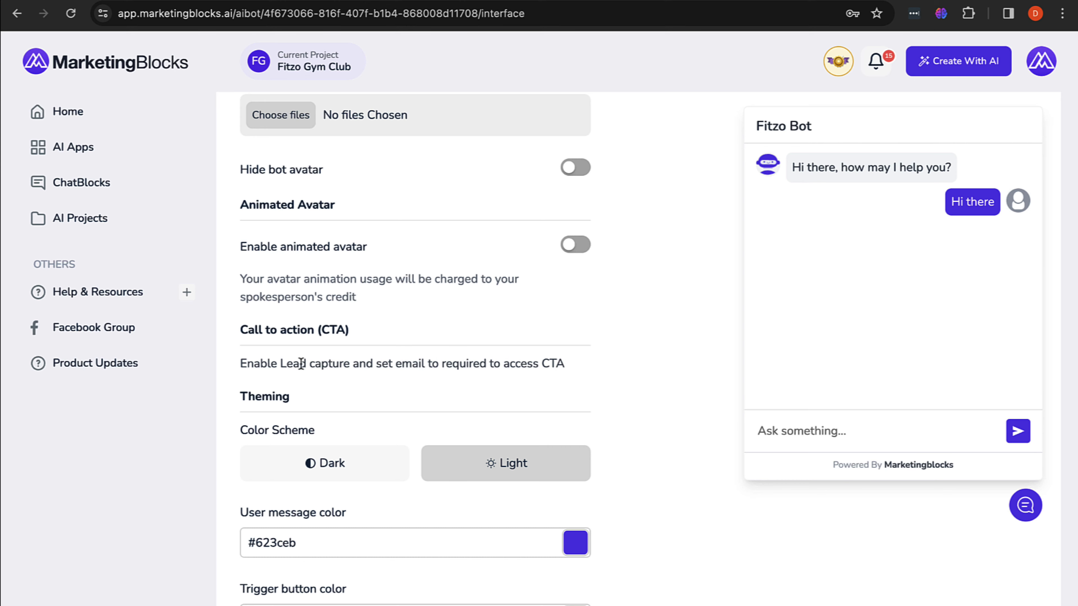
pyautogui.scroll(8, 494, 350)
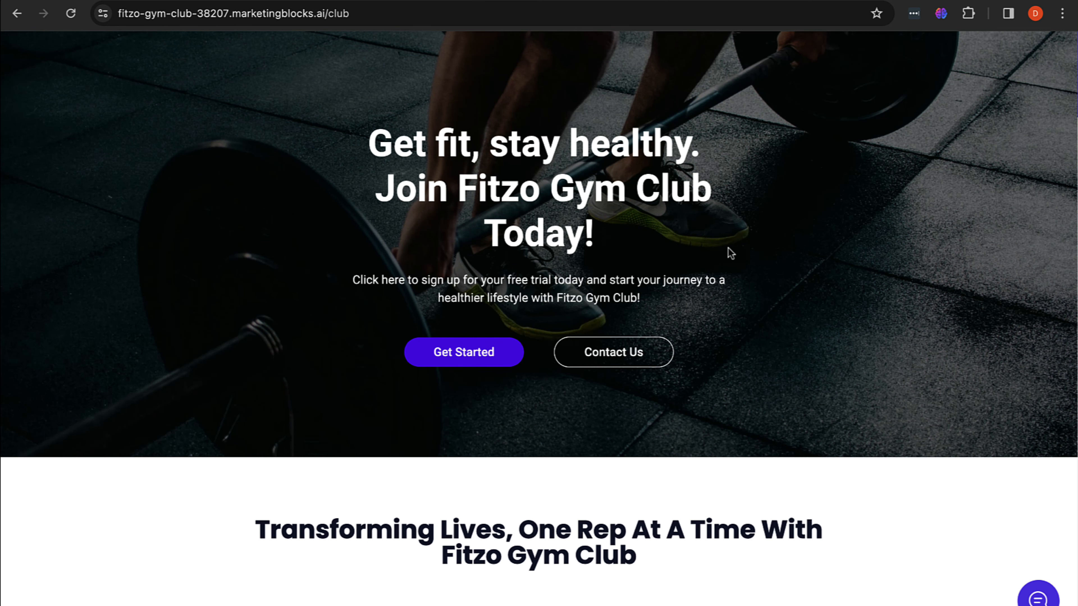
# Step: Open and minimize the Fitzo Bot chat twice on the gym landing page
pyautogui.click(1041, 595)
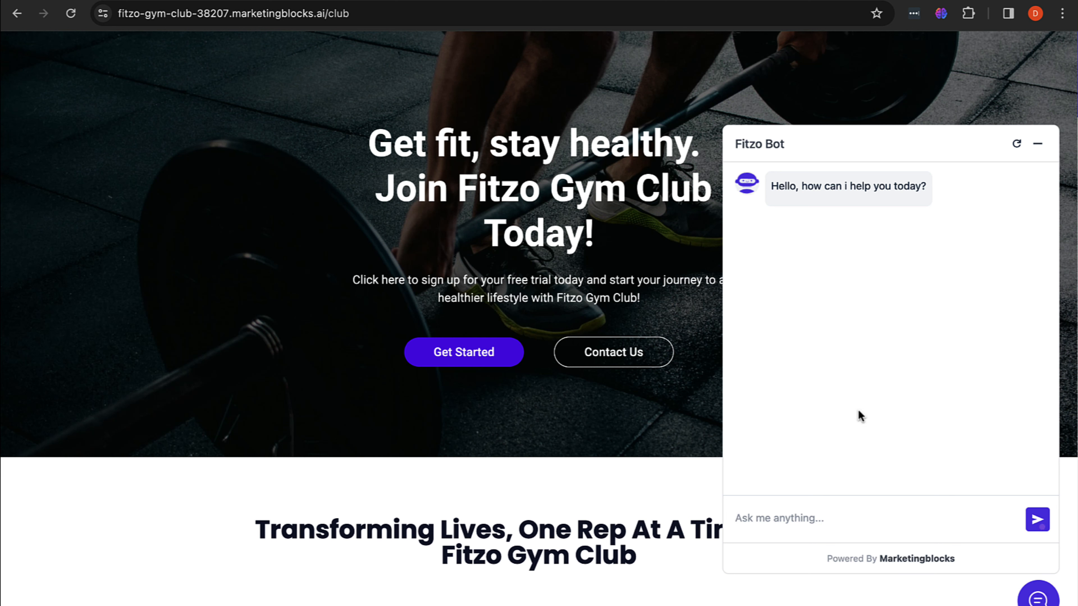
pyautogui.click(1032, 151)
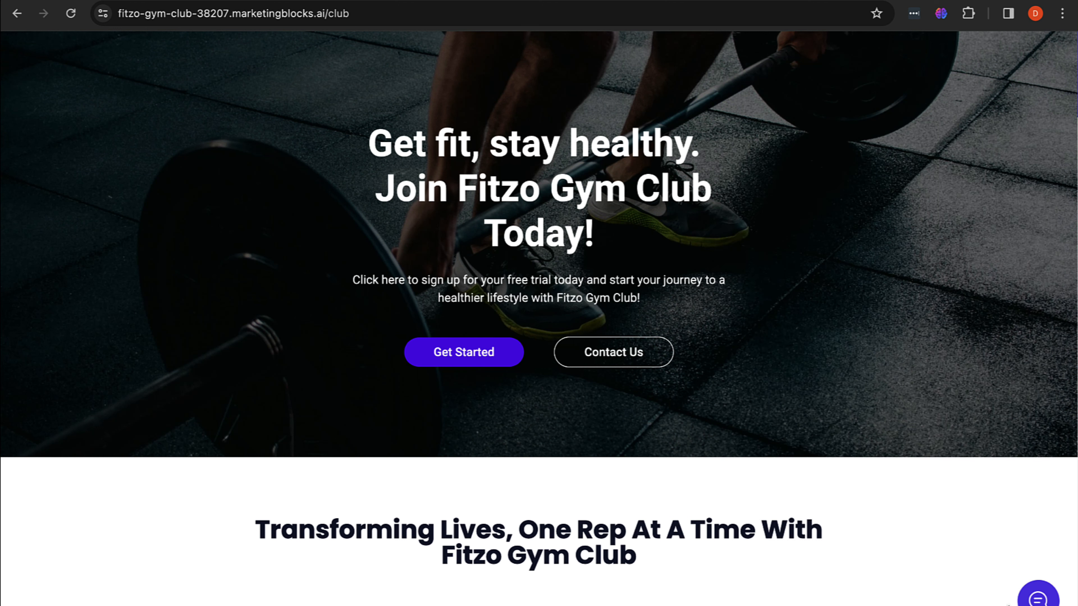
pyautogui.click(1039, 596)
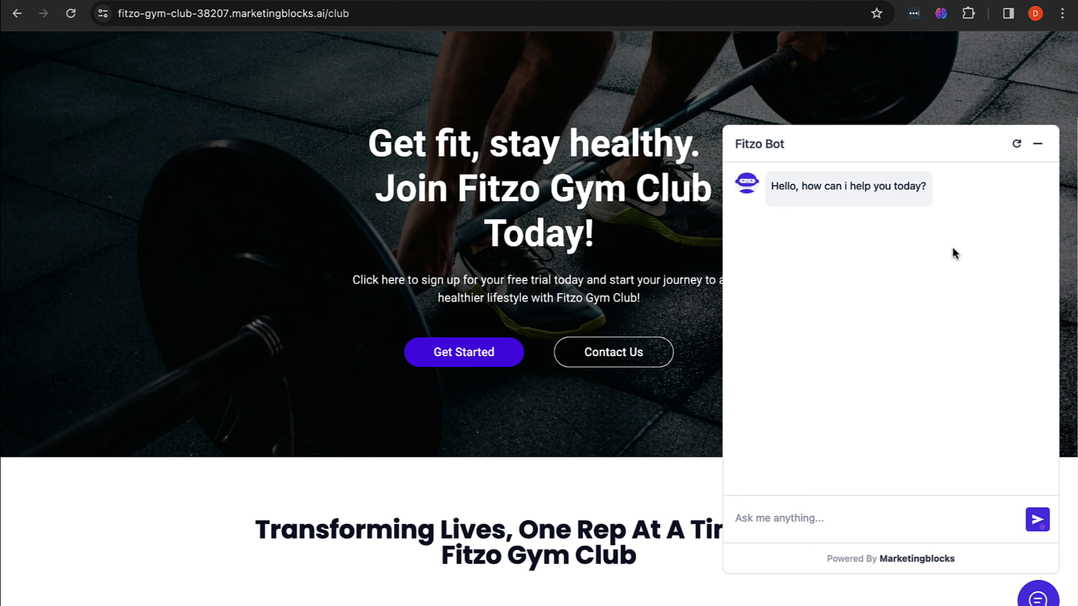
pyautogui.click(1037, 144)
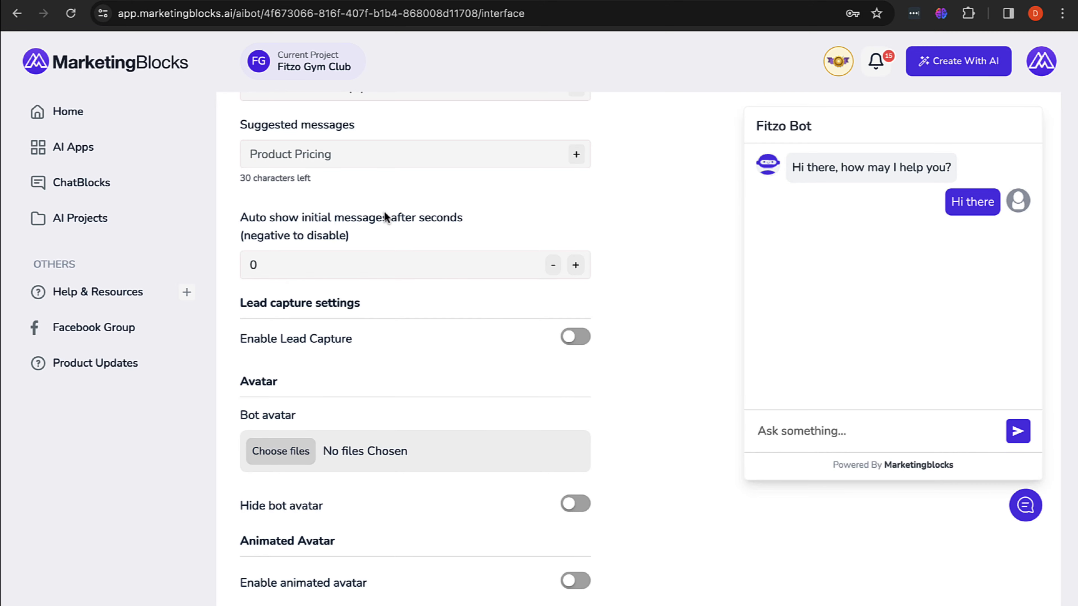
pyautogui.scroll(5, 463, 335)
pyautogui.scroll(-10, 464, 327)
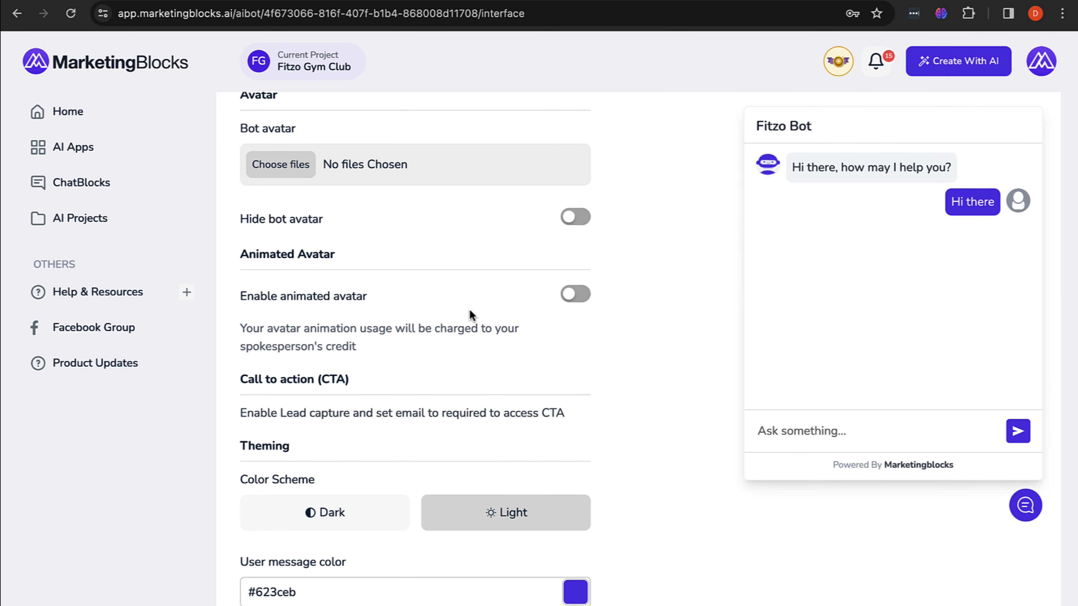
# Step: Switch Enable Lead Capture on for Fitzo Bot and save the interface settings
pyautogui.scroll(9, 470, 313)
pyautogui.scroll(-5, 470, 312)
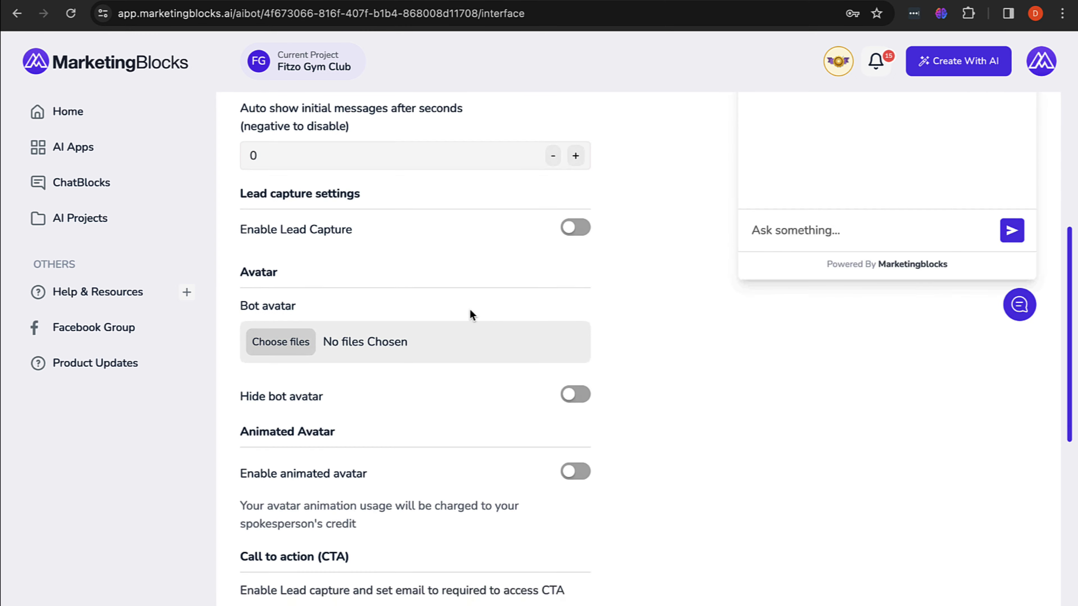
pyautogui.scroll(3, 470, 308)
pyautogui.scroll(-3, 470, 308)
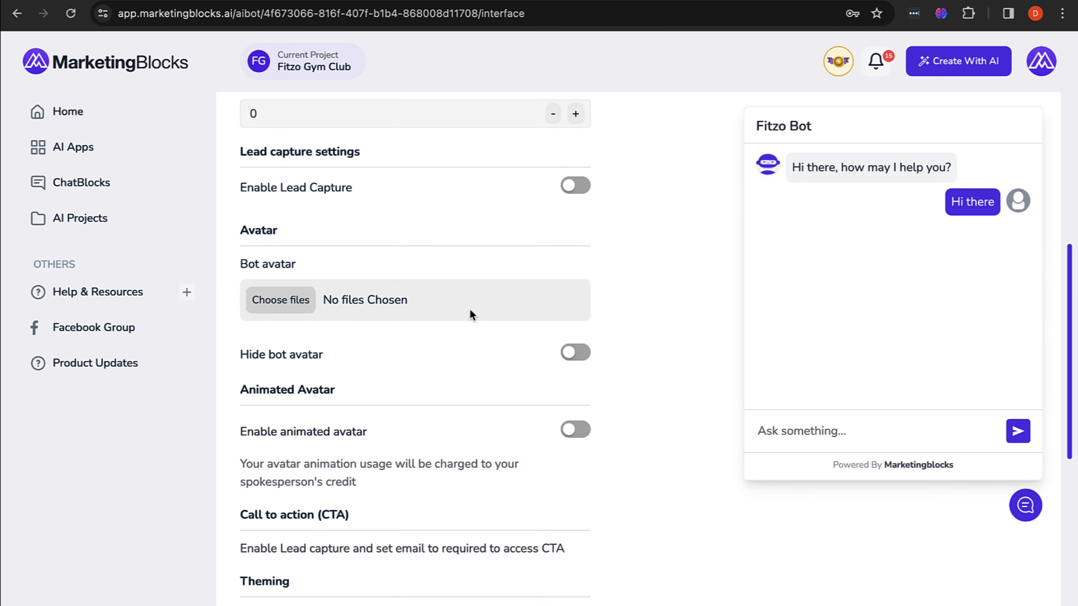
pyautogui.scroll(2, 470, 313)
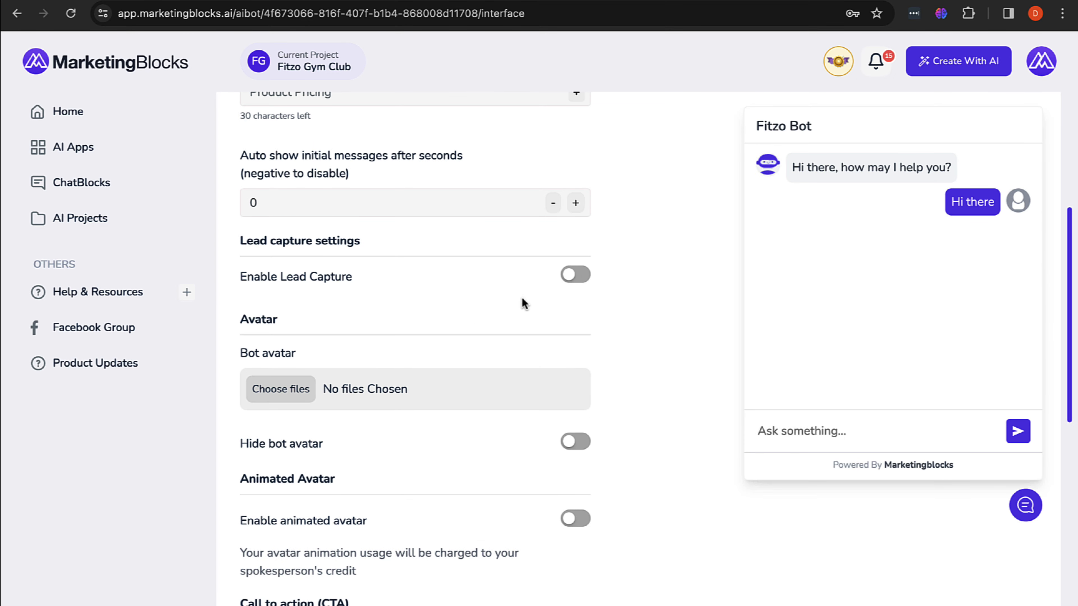
pyautogui.click(571, 285)
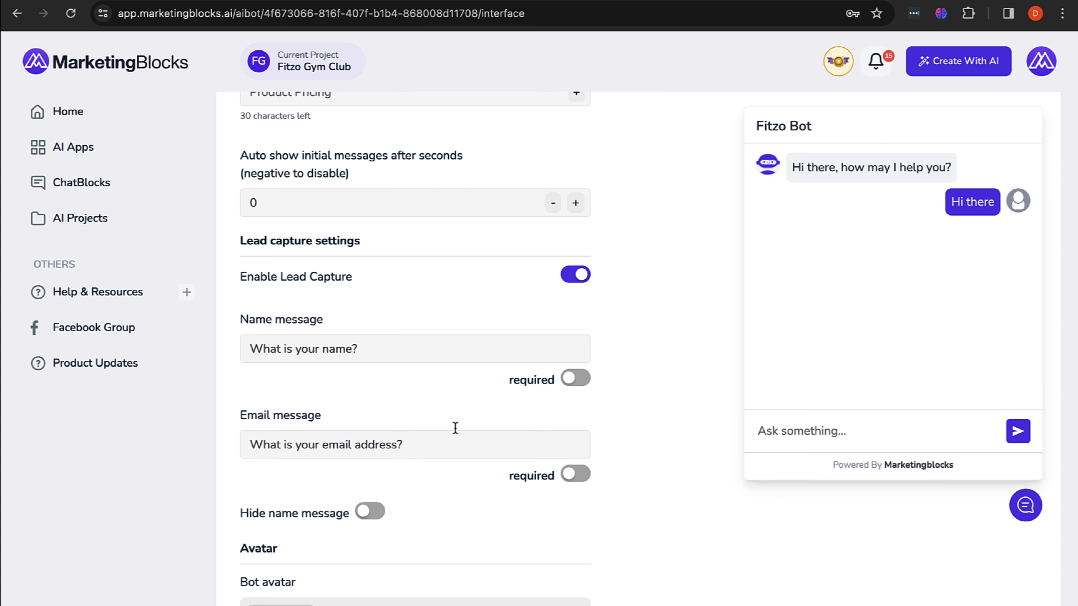
pyautogui.click(570, 277)
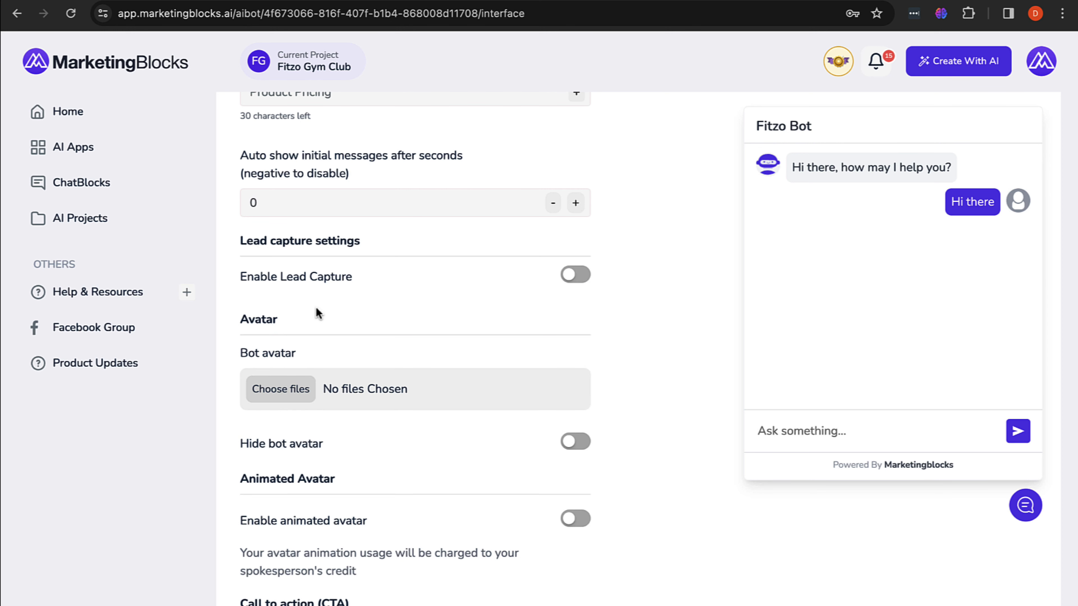
pyautogui.click(576, 276)
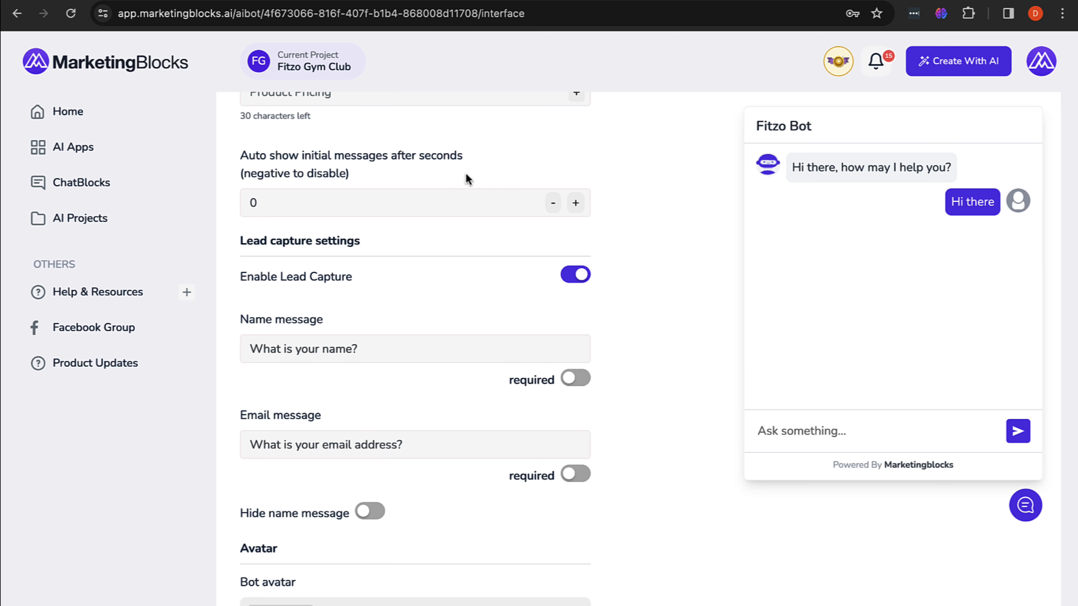
pyautogui.scroll(6, 912, 160)
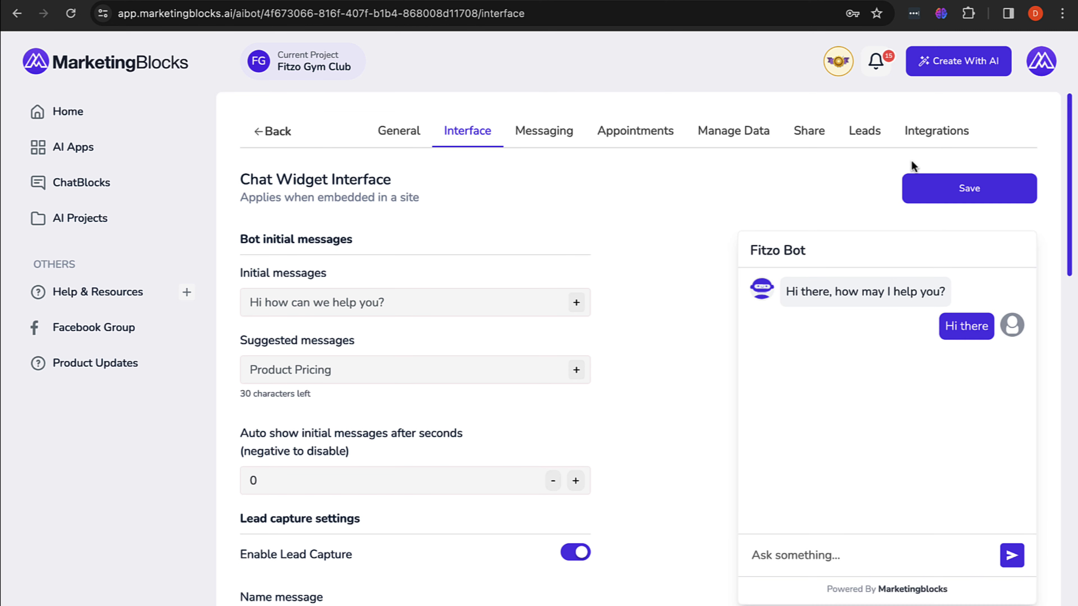
pyautogui.click(942, 192)
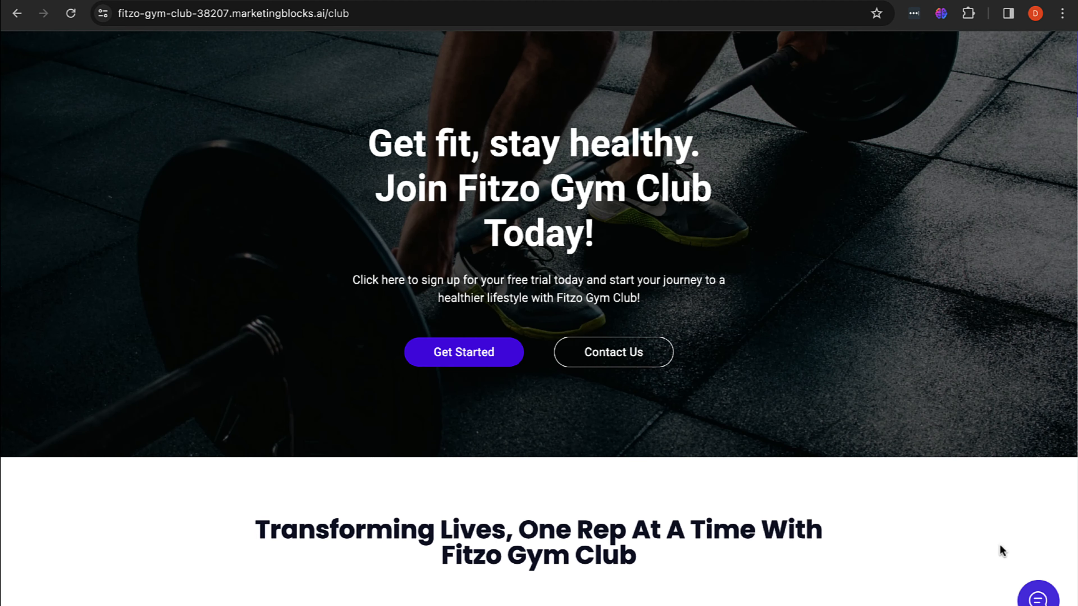
# Step: Reload the gym site and confirm Fitzo Bot's chat asks for the visitor's name, testing the message box
pyautogui.click(70, 13)
pyautogui.click(1035, 594)
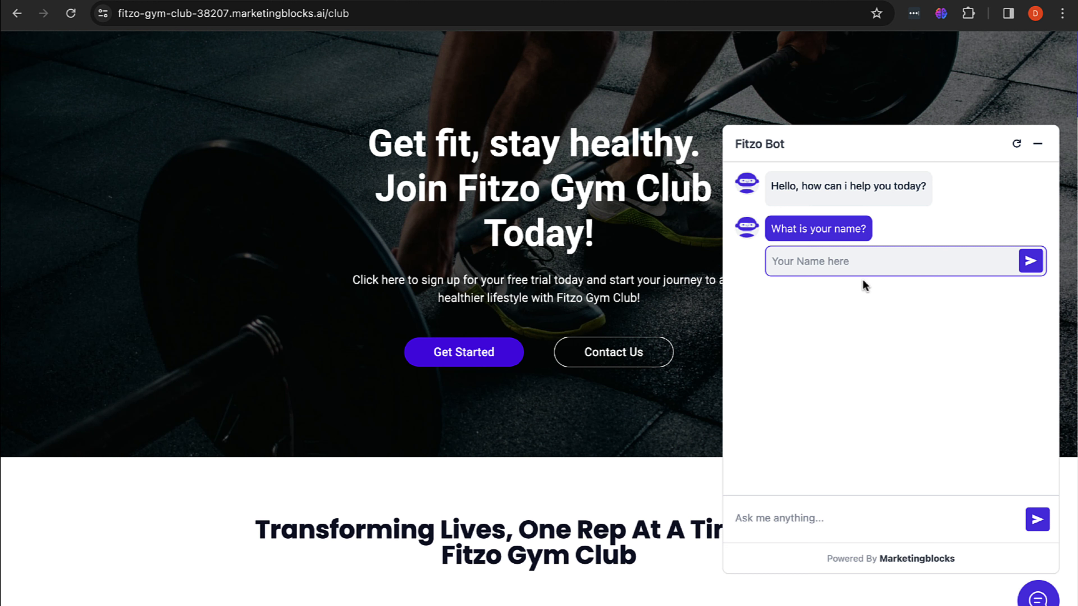
pyautogui.click(897, 249)
pyautogui.click(749, 526)
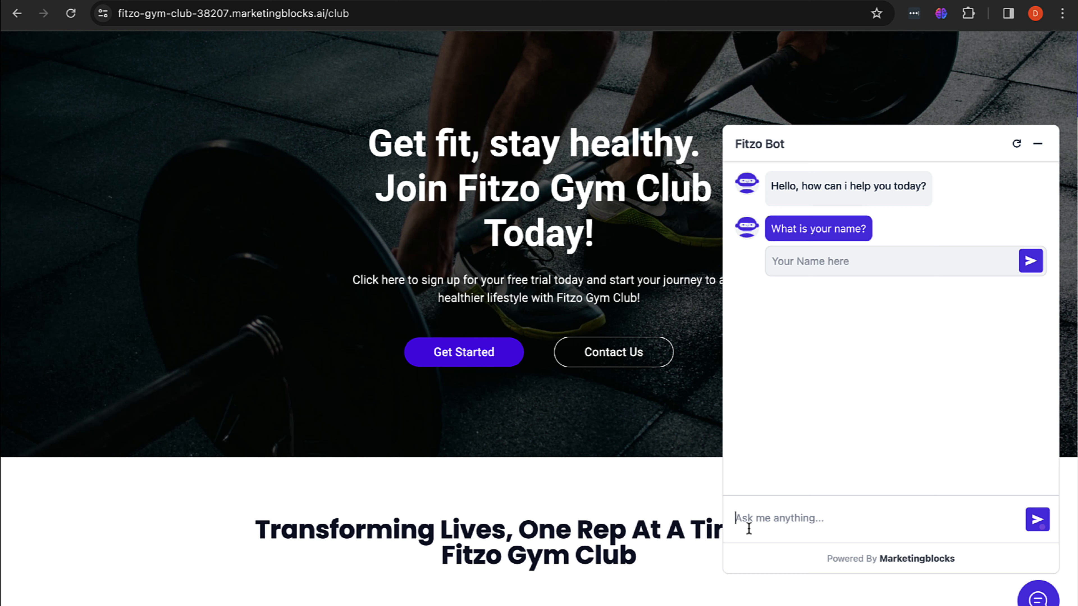
pyautogui.write('what')
pyautogui.hotkey('ctrl', 'a')
pyautogui.press('BackSpace')
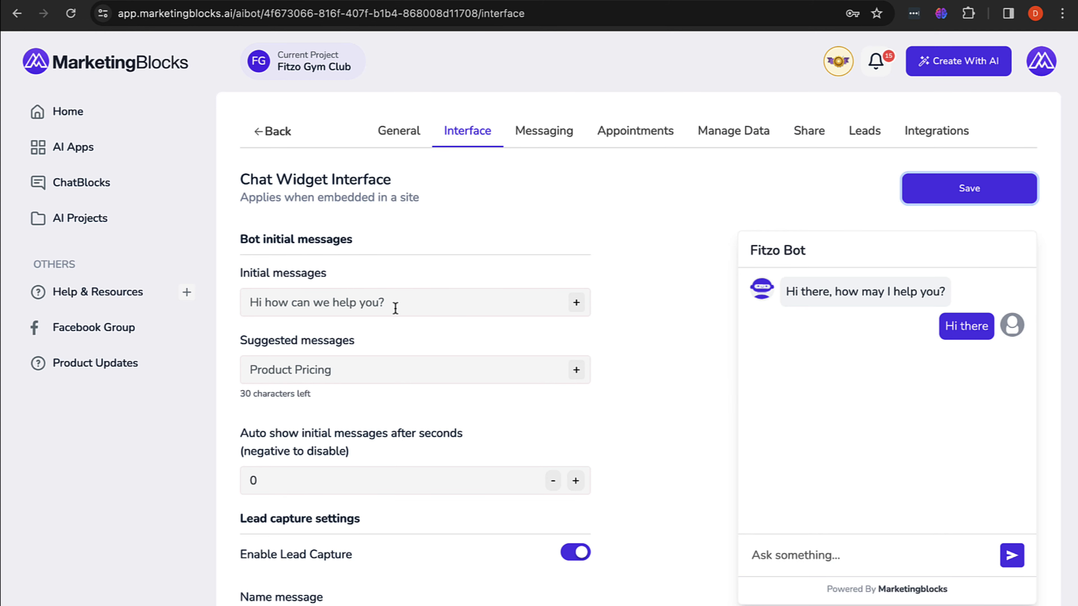
# Step: Mark both the Name and Email lead-capture messages as required and save
pyautogui.scroll(-5, 482, 432)
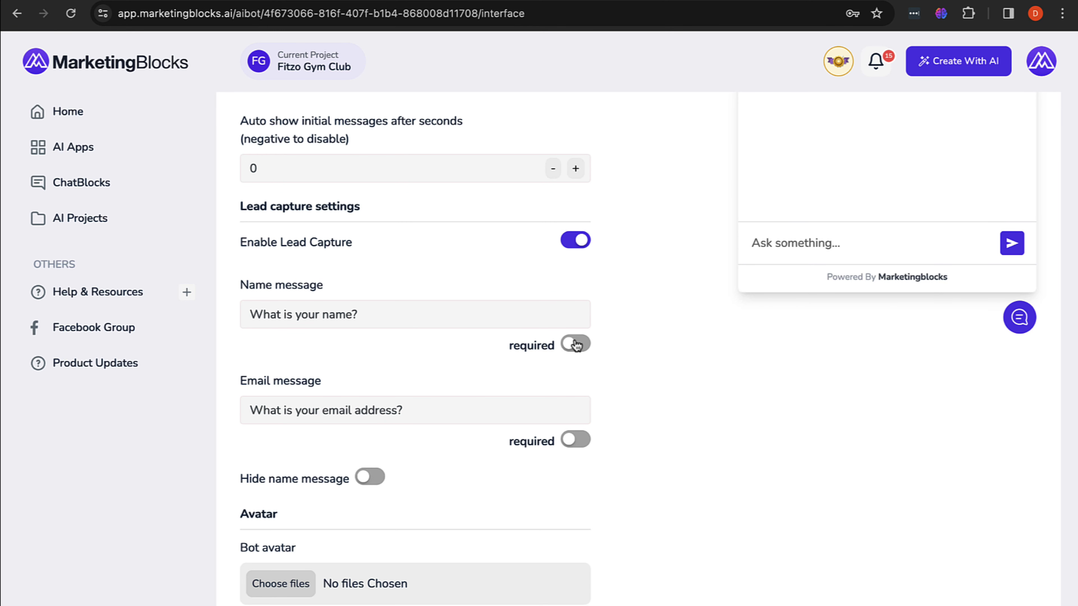
pyautogui.click(573, 344)
pyautogui.click(575, 440)
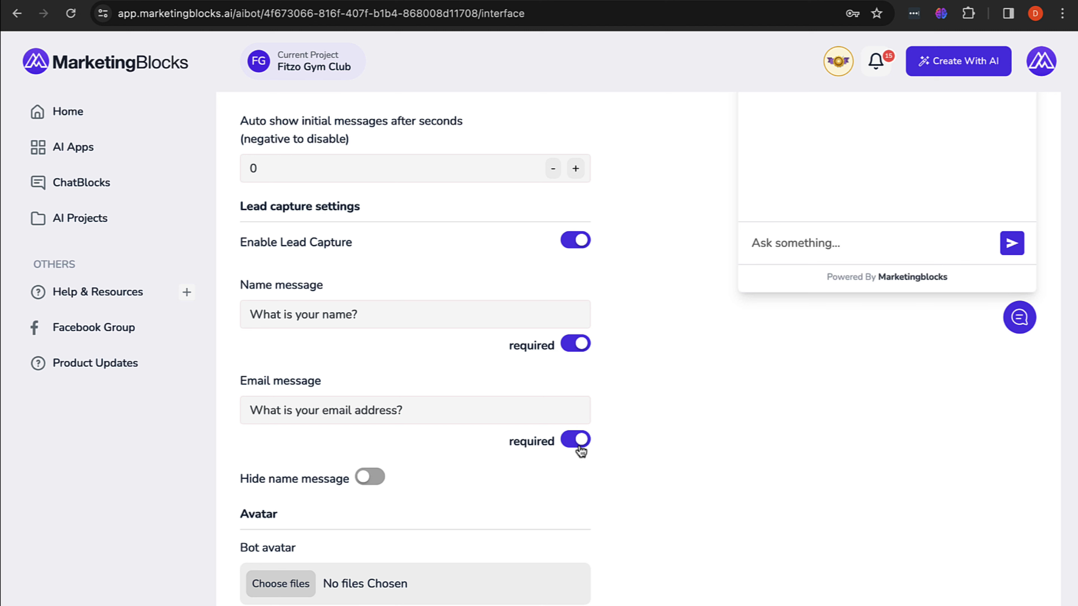
pyautogui.scroll(7, 577, 450)
pyautogui.click(951, 194)
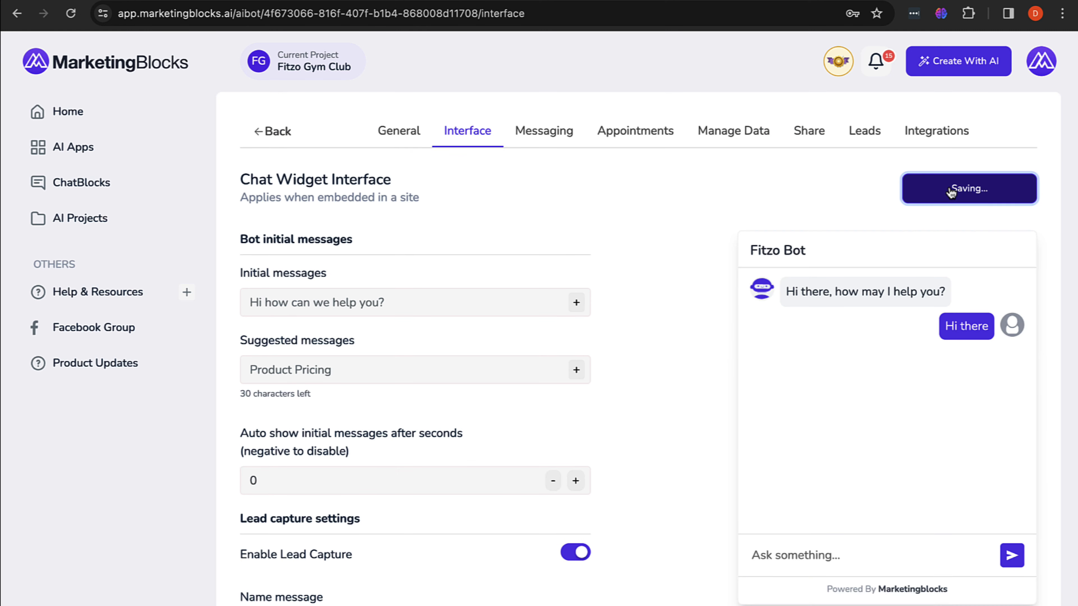
# Step: Reload the gym site and open Fitzo Bot to confirm 'What is your name?' shows a required asterisk
pyautogui.click(360, 1)
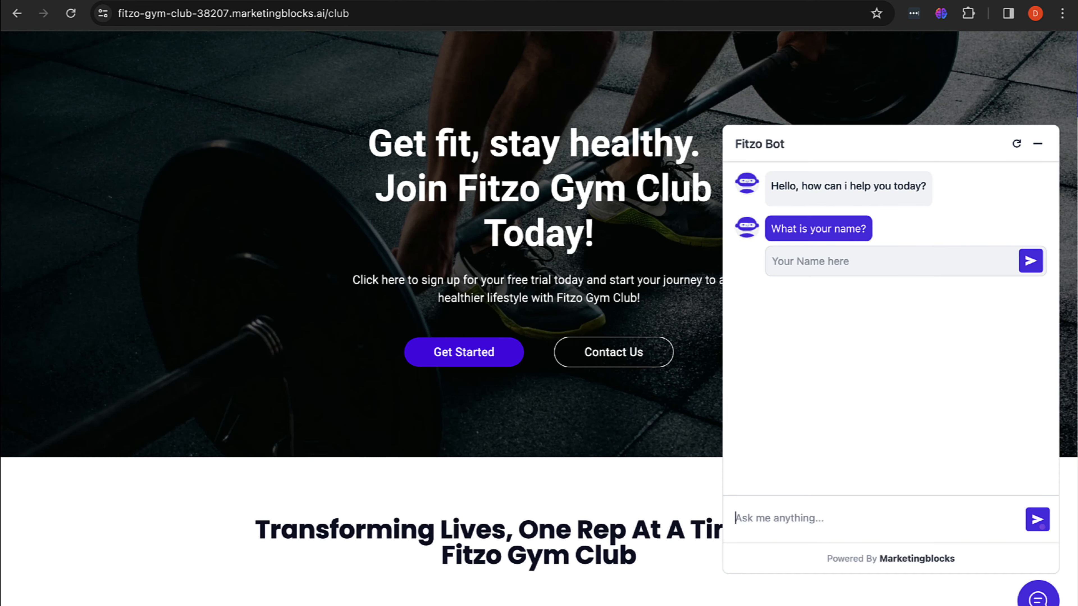
pyautogui.click(71, 13)
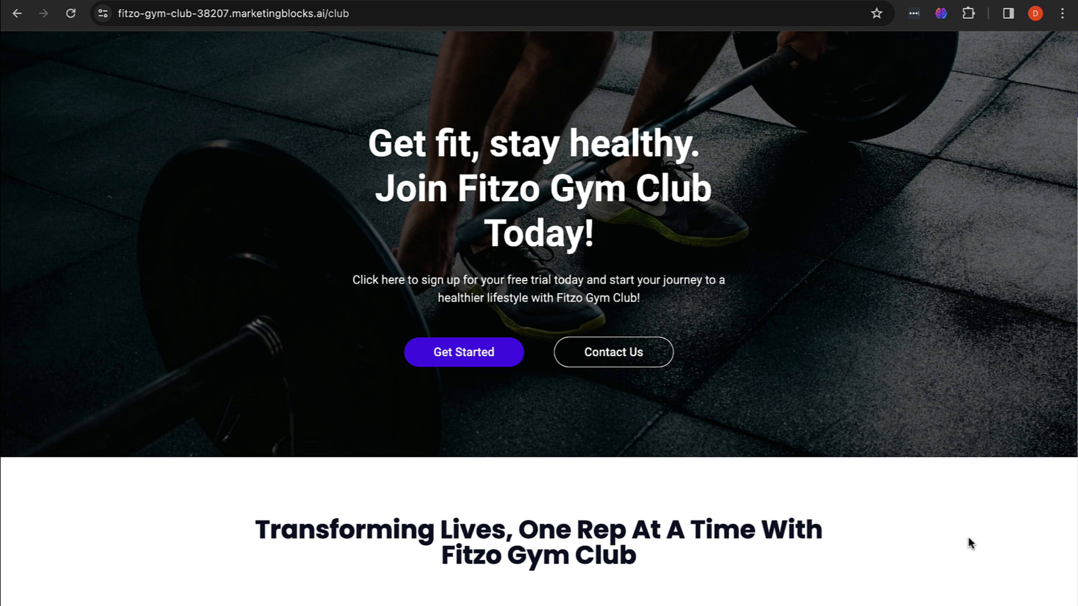
pyautogui.click(1037, 597)
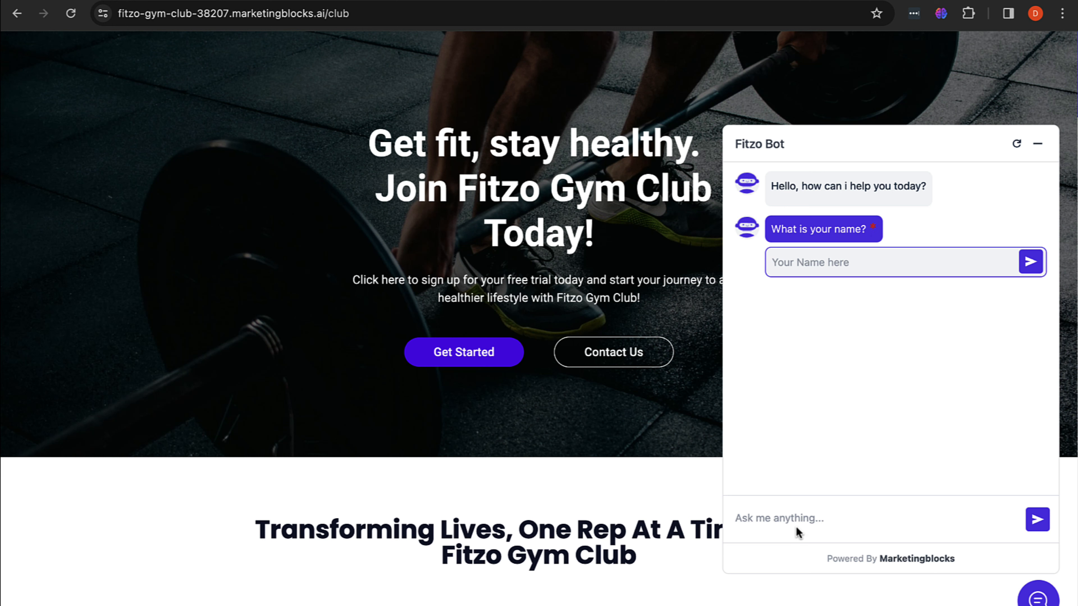
pyautogui.click(758, 521)
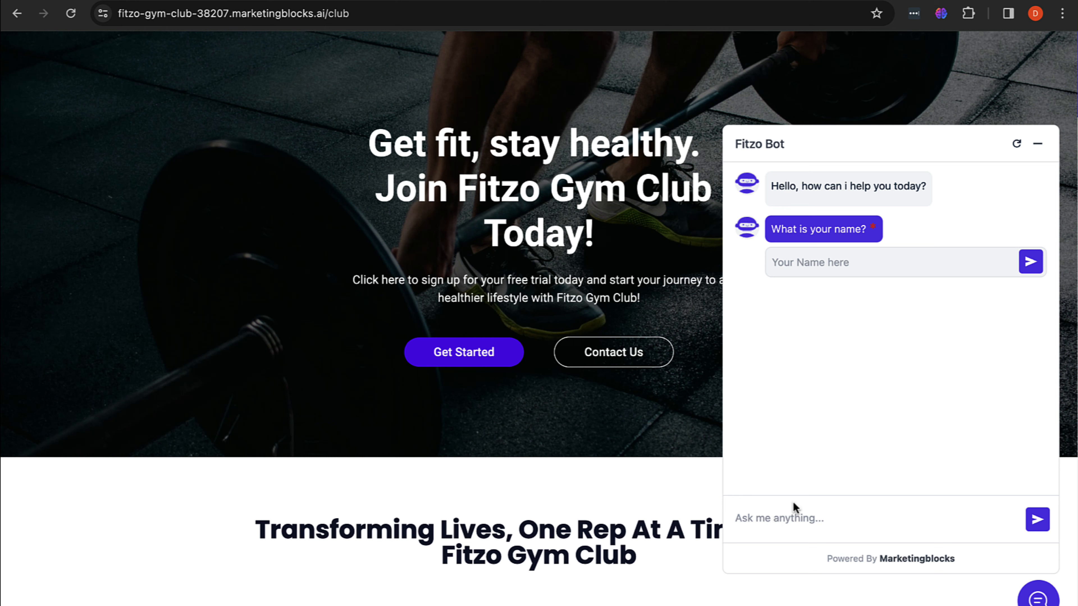
pyautogui.click(1038, 144)
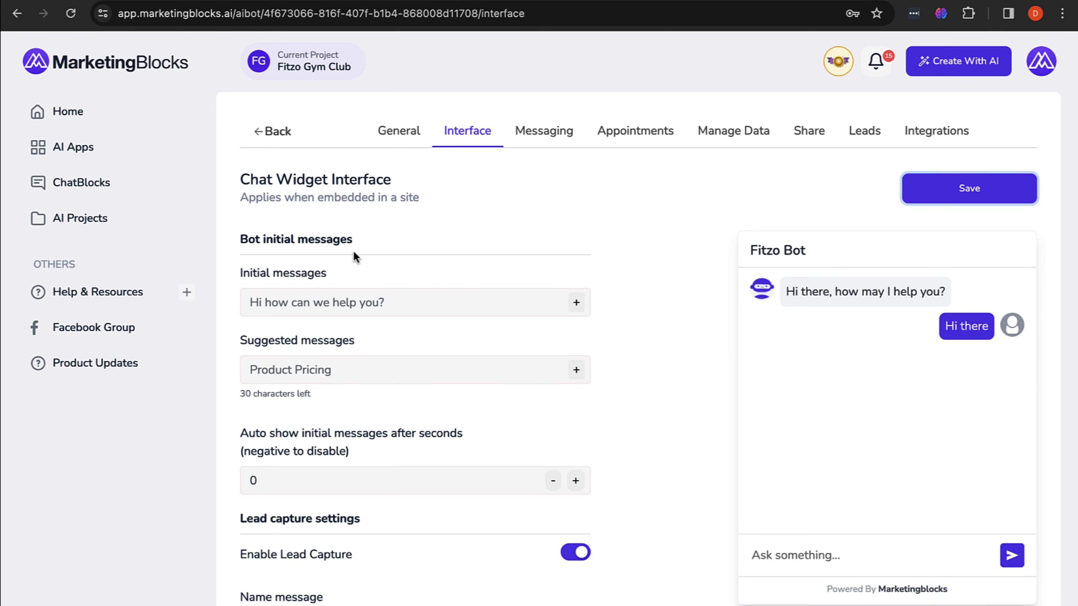
pyautogui.scroll(-6, 355, 251)
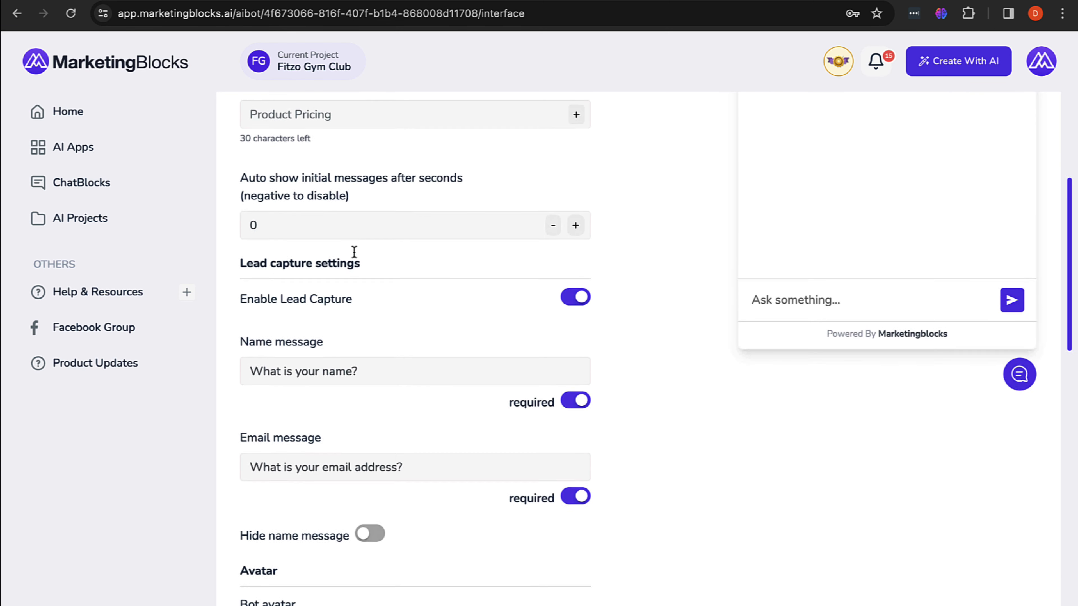
pyautogui.scroll(-10, 355, 252)
pyautogui.scroll(-1, 365, 515)
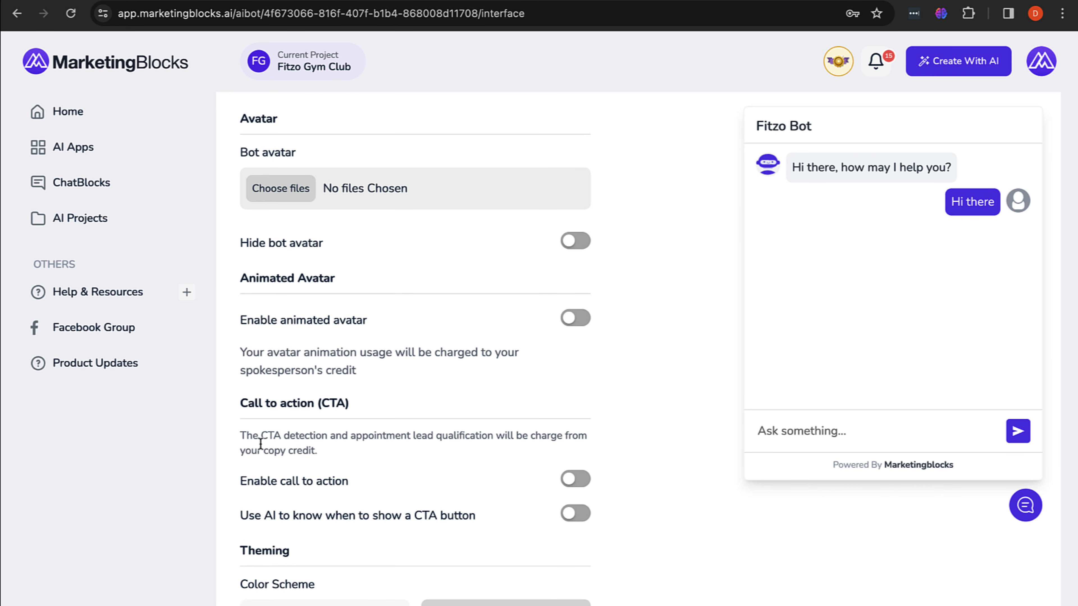
pyautogui.scroll(9, 470, 367)
pyautogui.scroll(1, 470, 373)
pyautogui.click(576, 468)
pyautogui.click(575, 373)
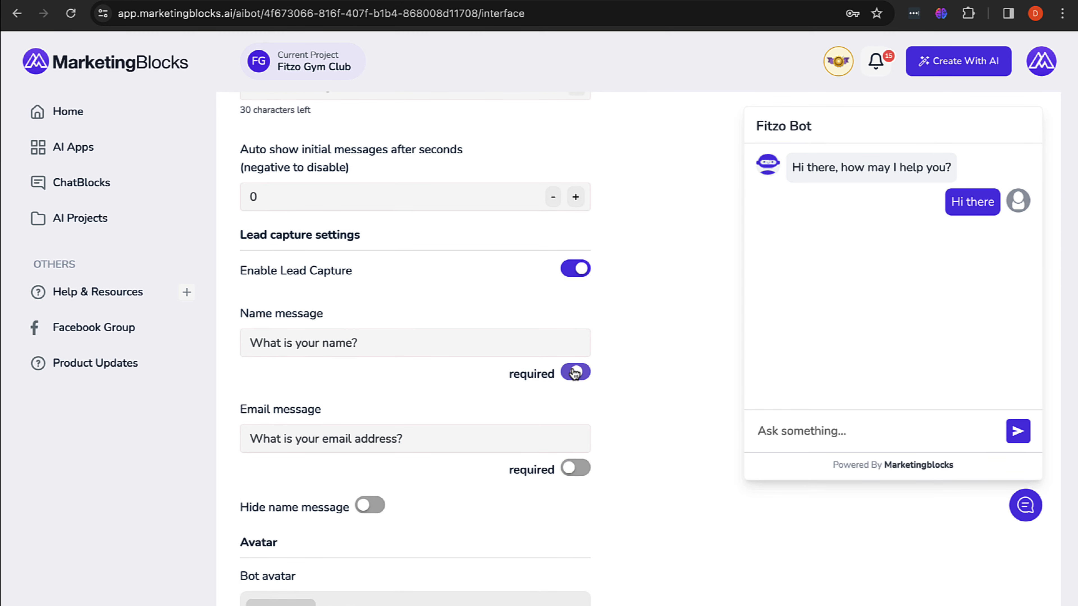
pyautogui.click(575, 271)
pyautogui.scroll(-8, 565, 411)
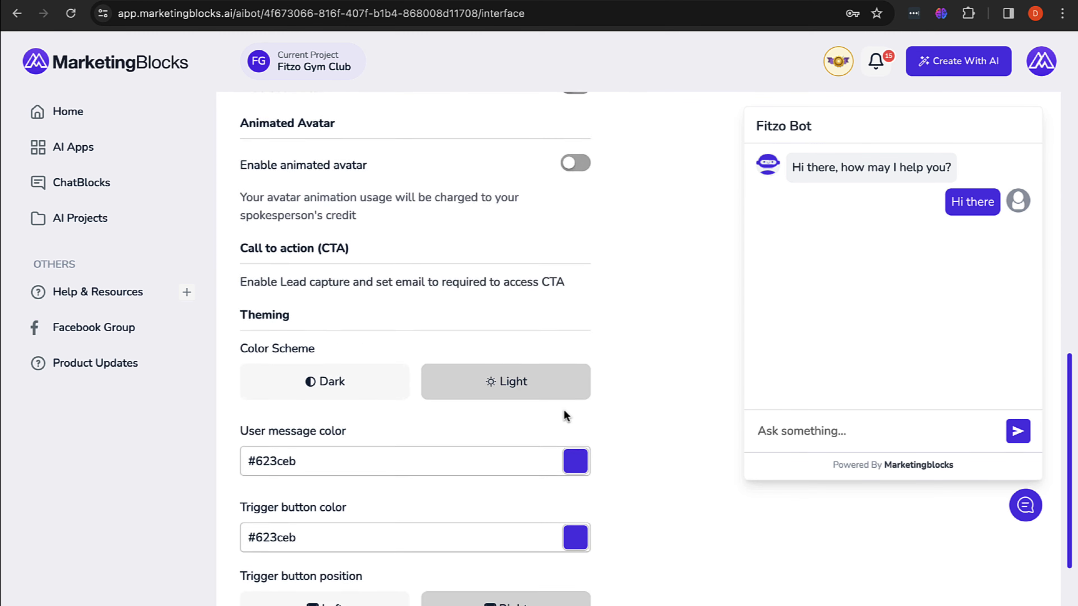
pyautogui.scroll(-3, 564, 409)
pyautogui.scroll(5, 564, 409)
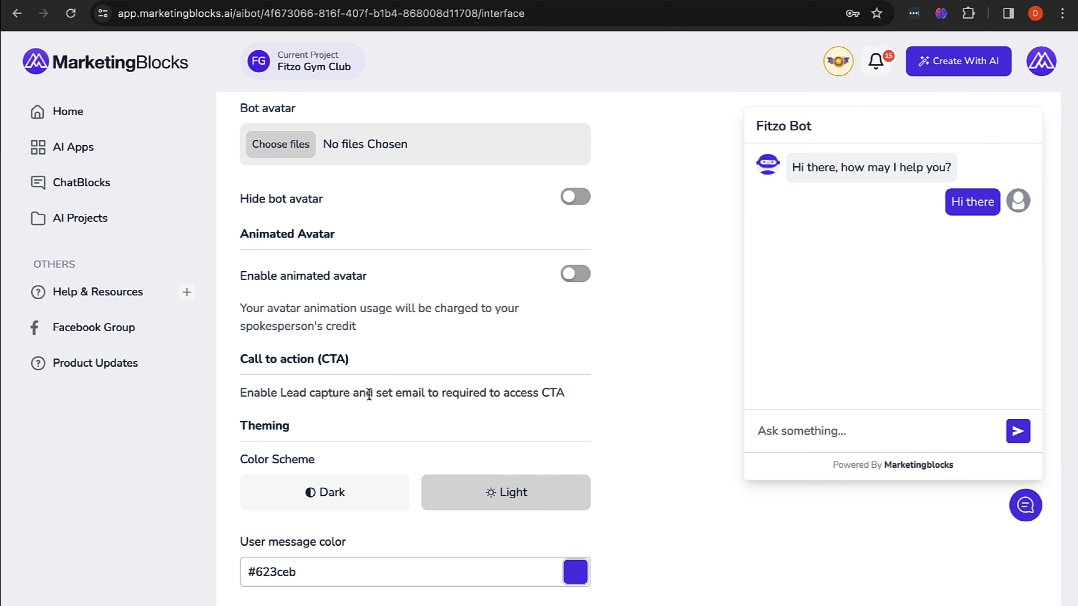
pyautogui.scroll(5, 525, 394)
pyautogui.click(576, 317)
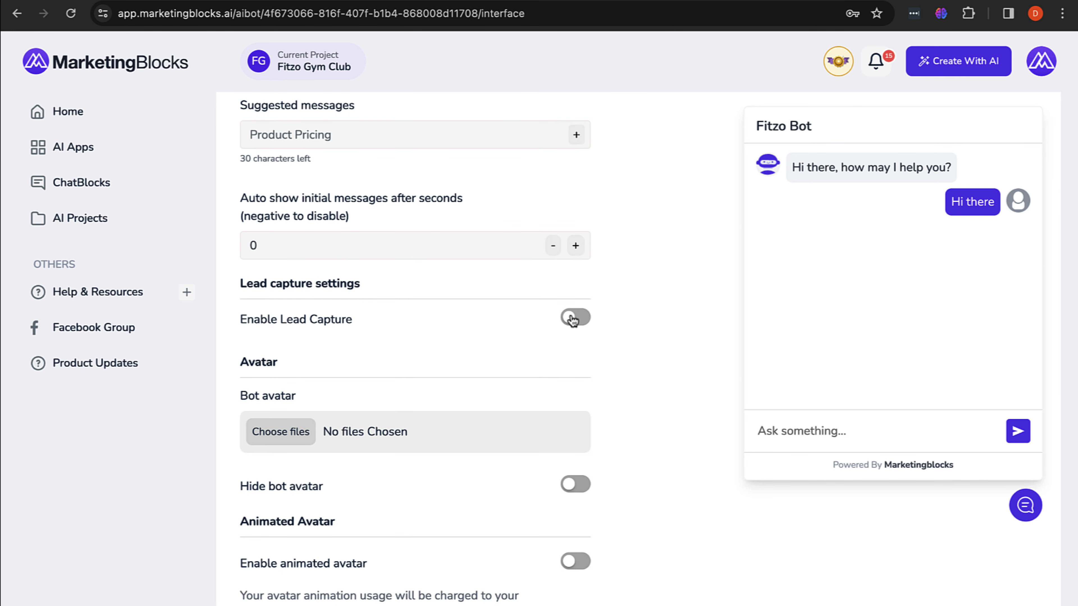
pyautogui.scroll(-3, 556, 352)
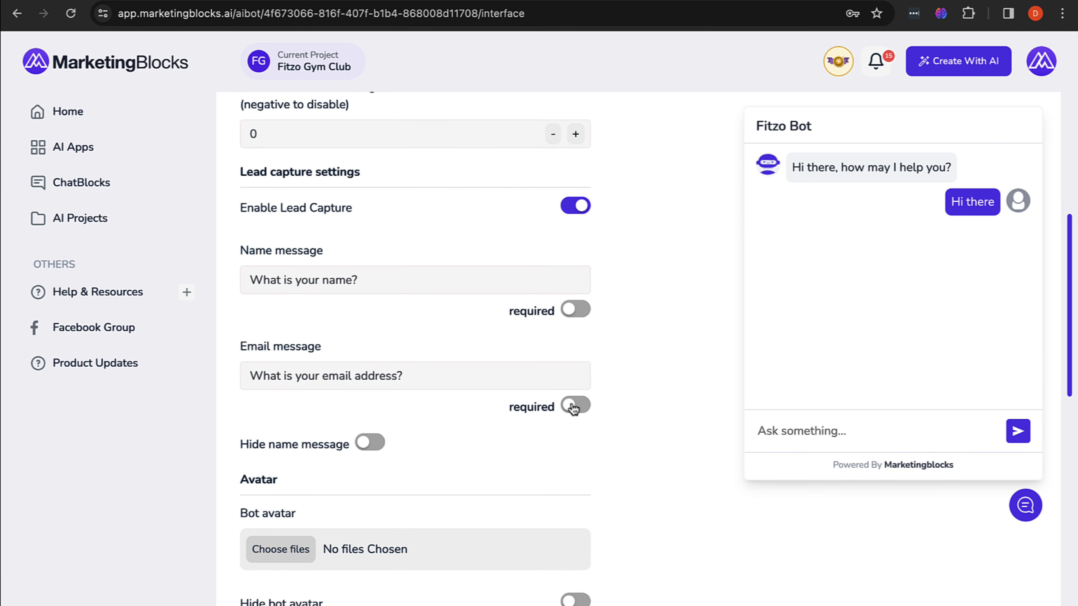
pyautogui.click(575, 406)
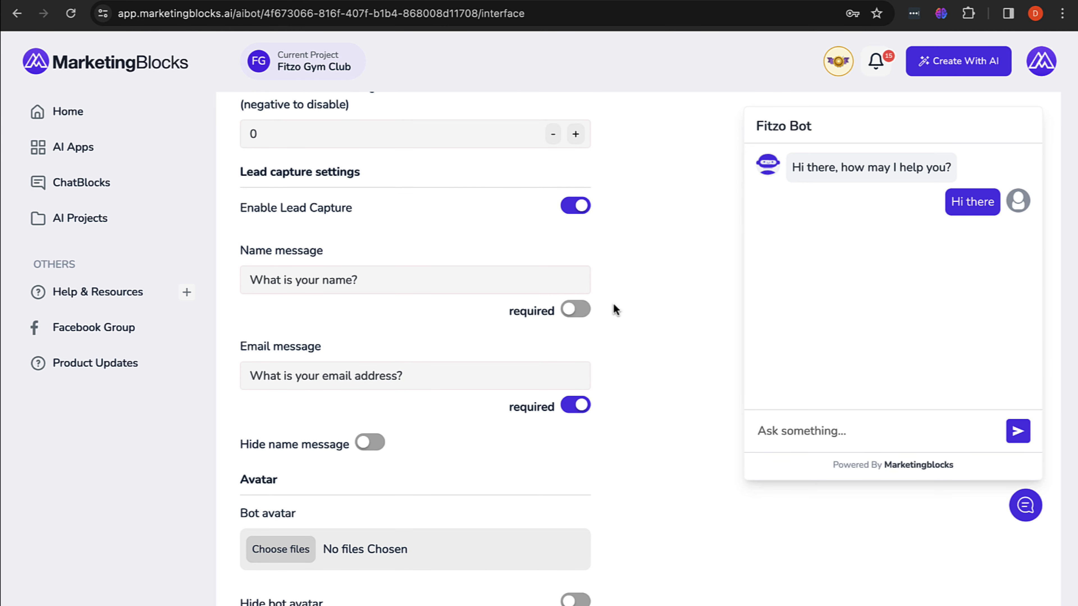
pyautogui.click(577, 310)
# Step: Enable call to action for Fitzo Bot and enter 'Book an appointment' as the new CTA
pyautogui.scroll(-10, 576, 313)
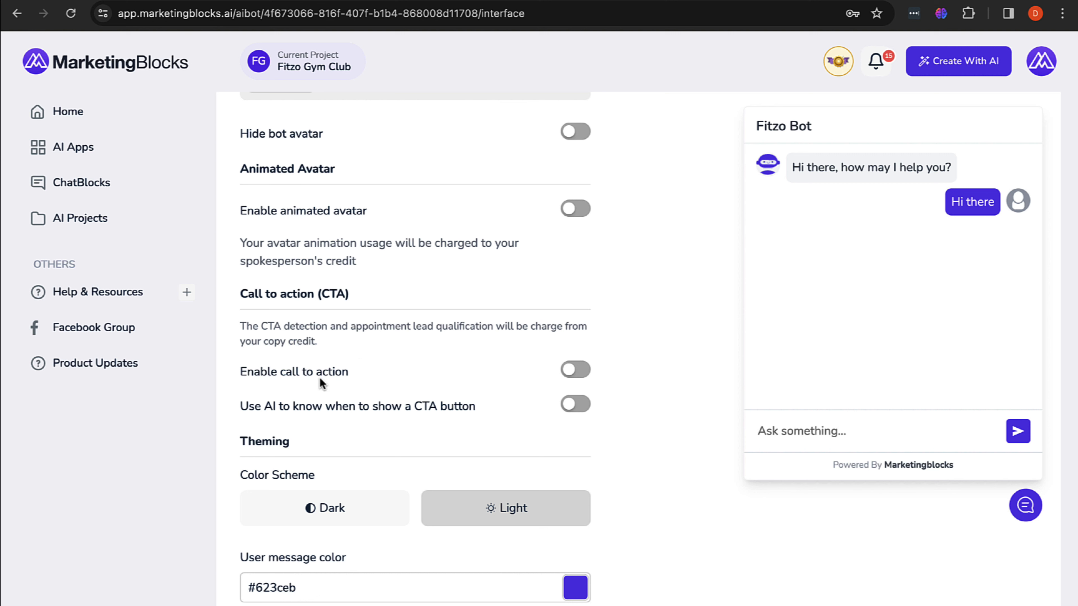
pyautogui.click(569, 371)
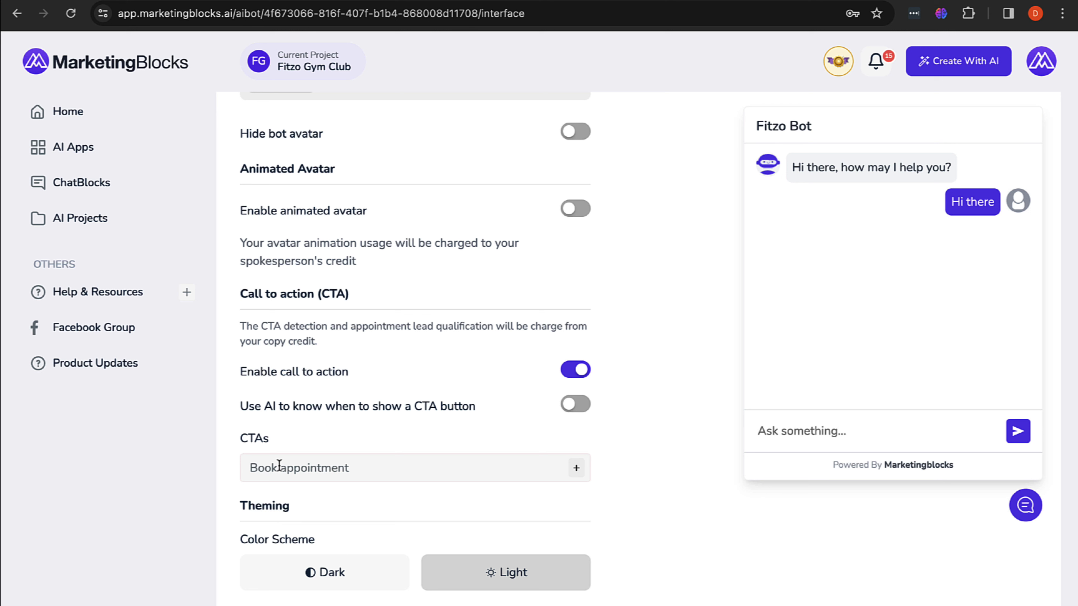
pyautogui.click(279, 466)
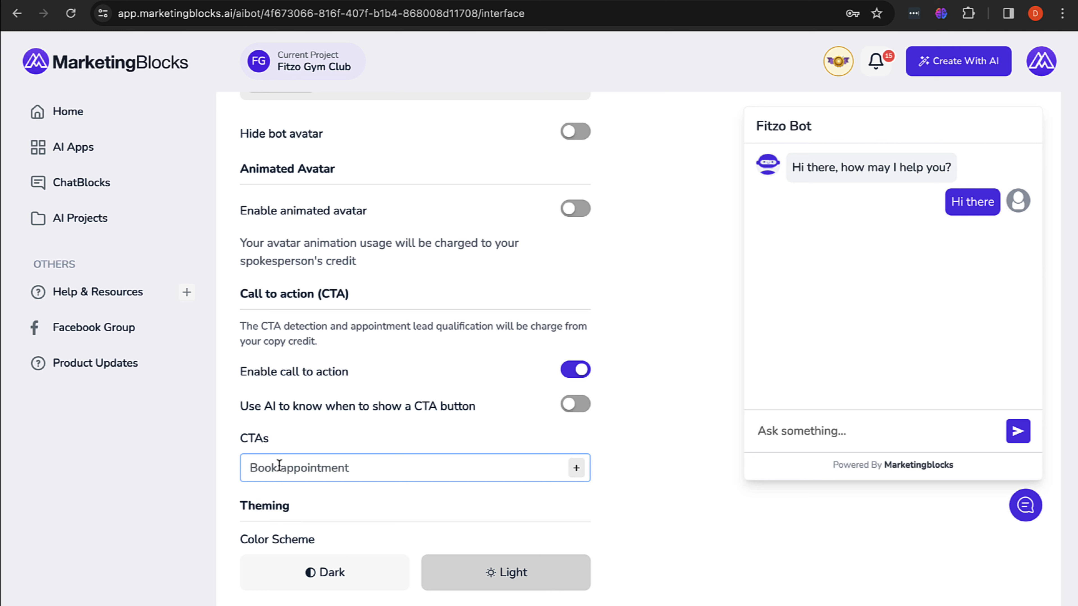
pyautogui.write('Boo')
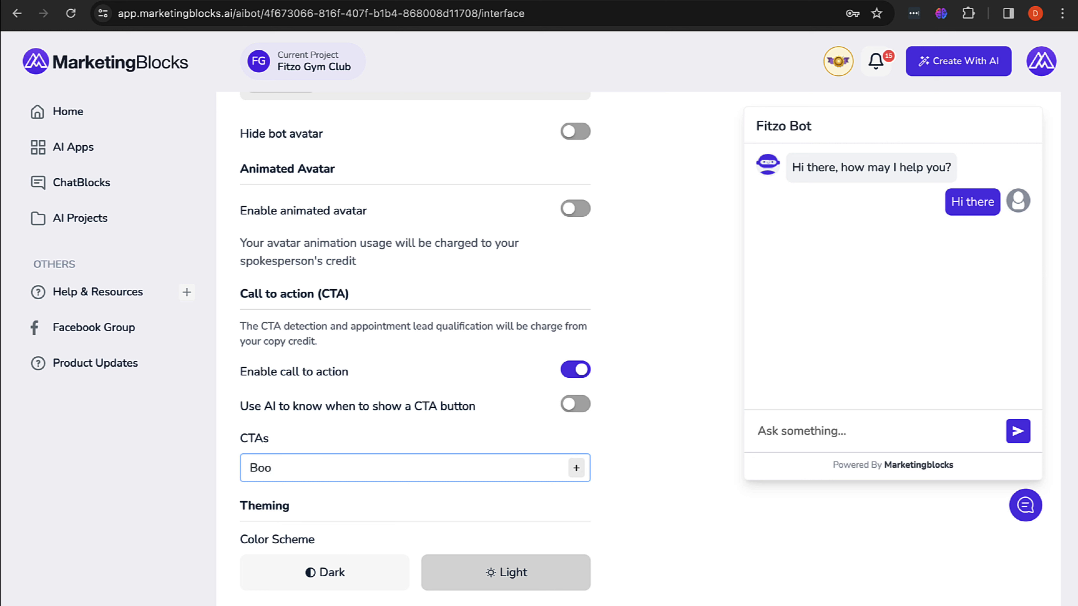
pyautogui.write('k an appointment')
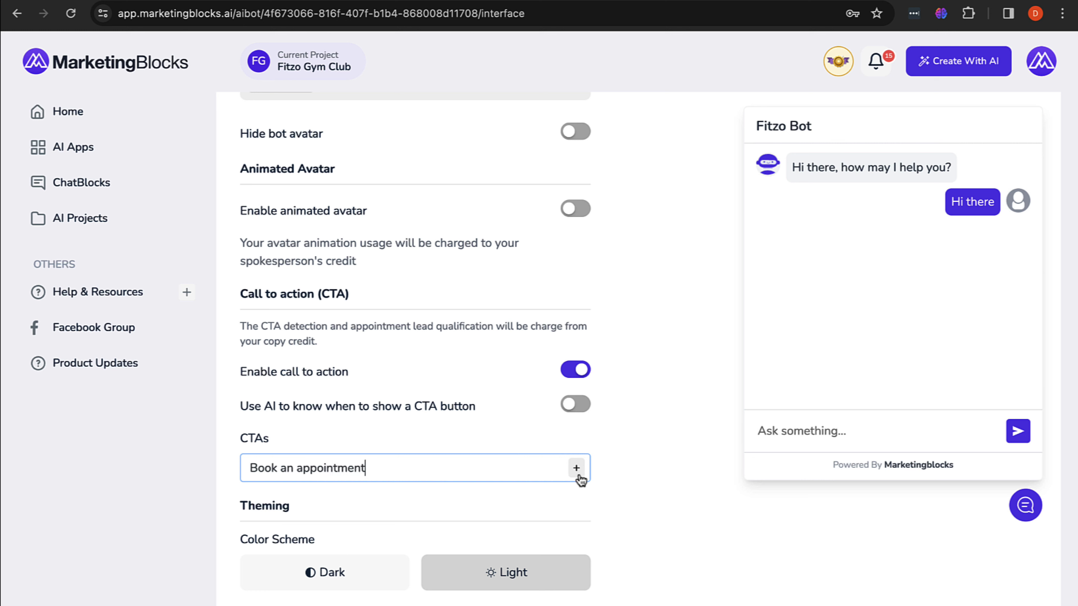
# Step: Add the 'Book an appointment' CTA and open its Configure Call to Action settings
pyautogui.click(577, 472)
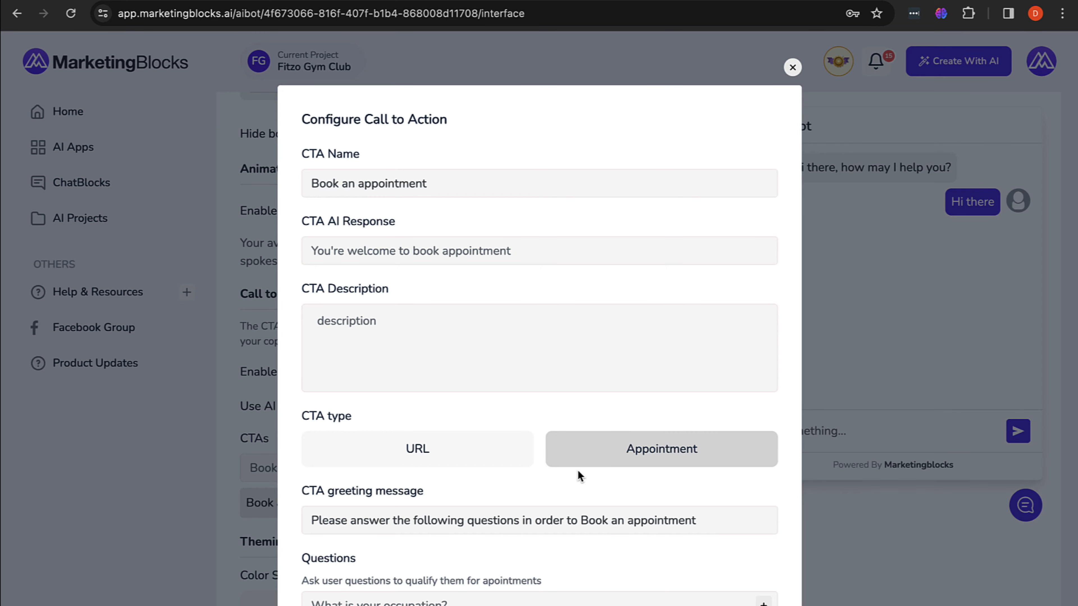
pyautogui.scroll(-5, 578, 470)
pyautogui.scroll(5, 578, 470)
pyautogui.scroll(-5, 578, 470)
pyautogui.scroll(5, 578, 470)
pyautogui.scroll(-5, 516, 348)
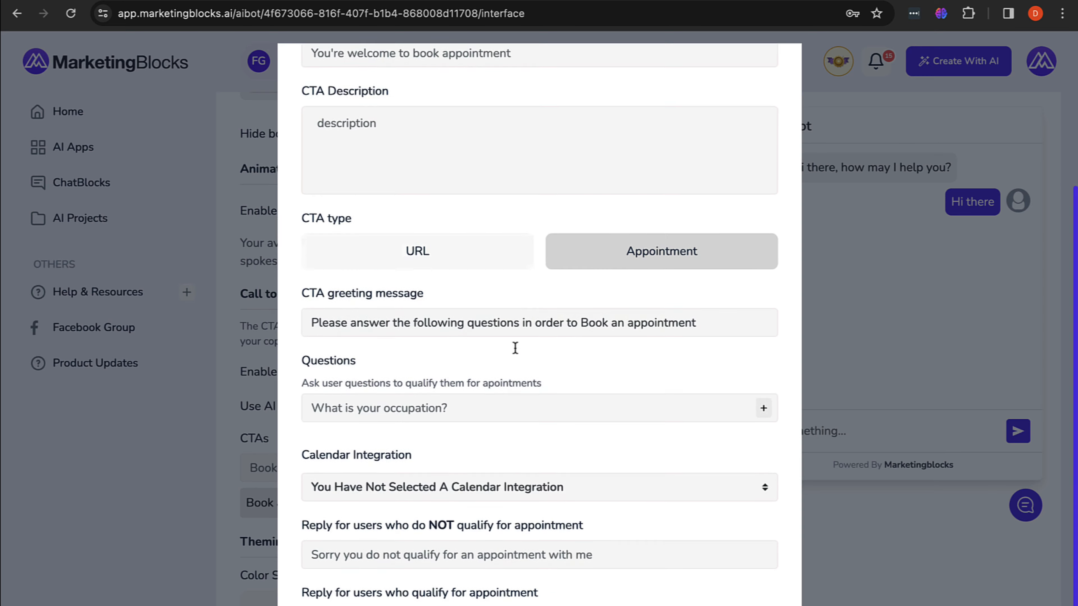
pyautogui.scroll(5, 515, 349)
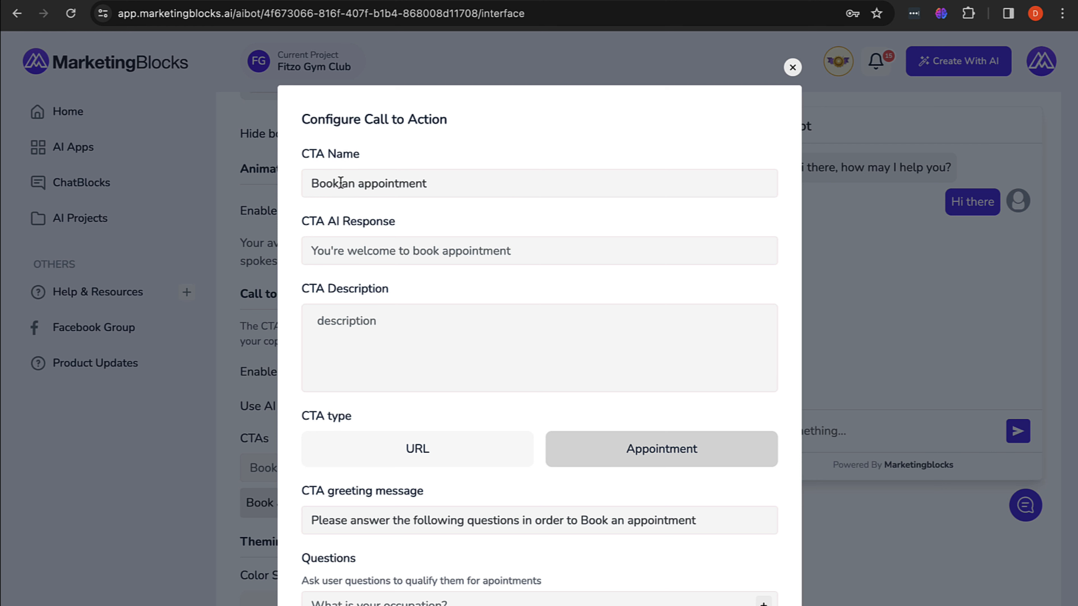
# Step: Review the CTA Name and CTA AI Response fields, then close the configuration dialog
pyautogui.moveTo(315, 183); pyautogui.dragTo(436, 185)
pyautogui.click(437, 184)
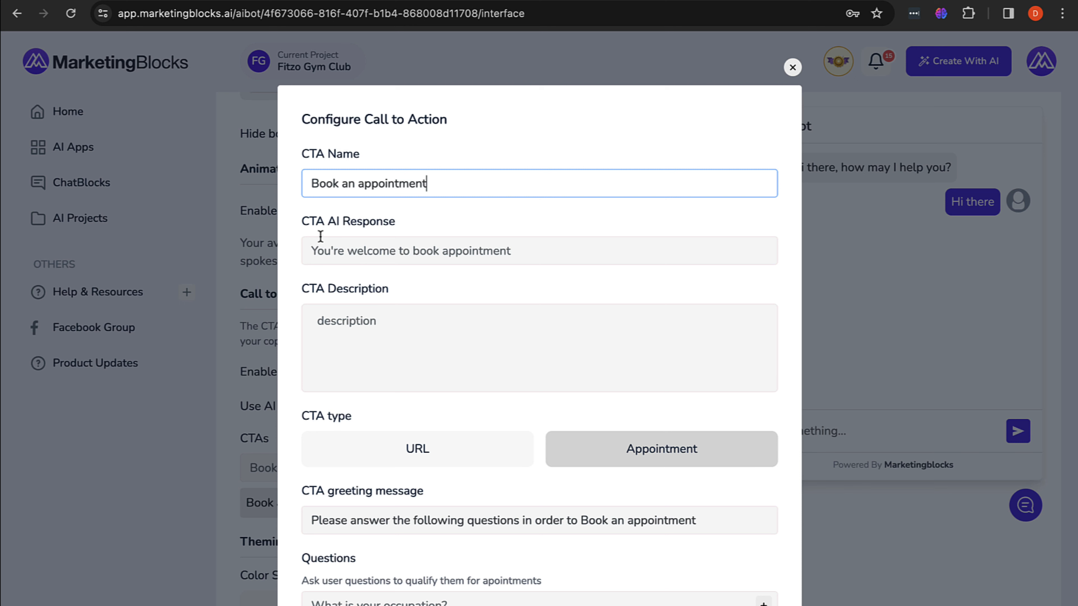
pyautogui.click(404, 249)
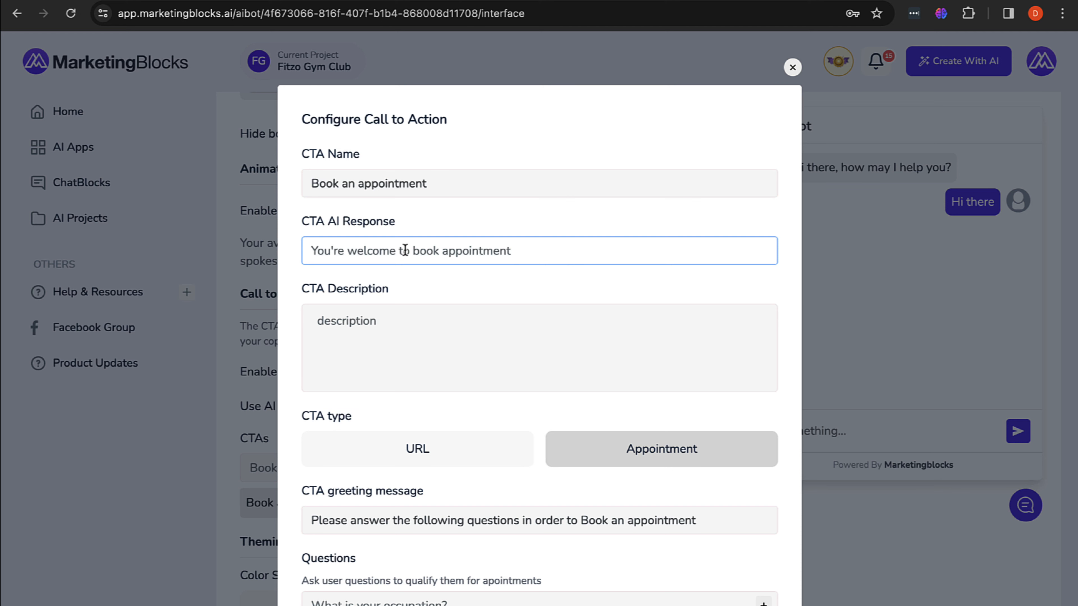
pyautogui.click(793, 67)
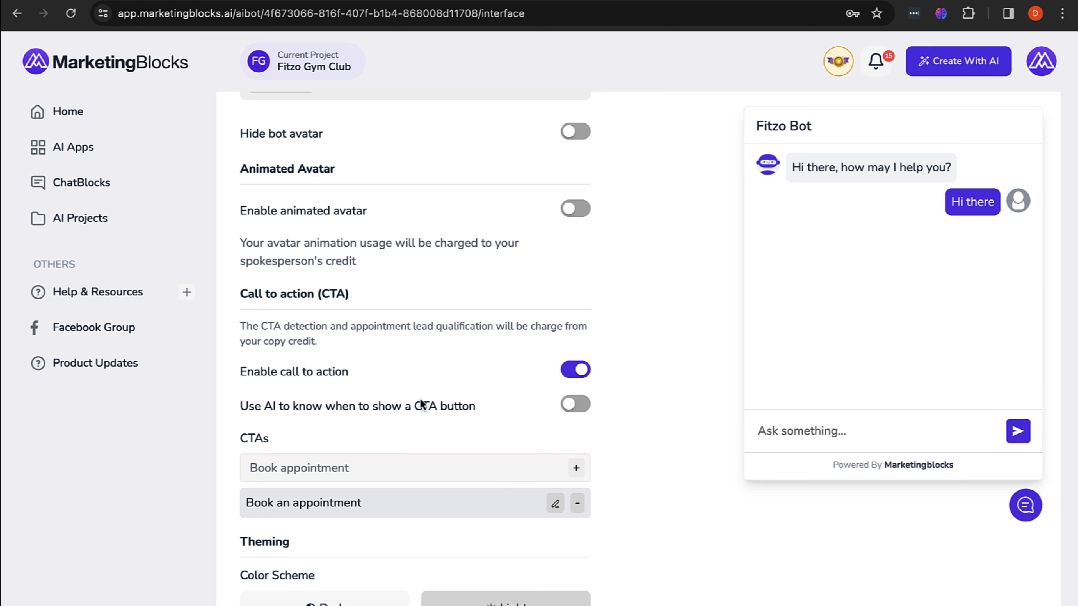
# Step: Reopen the 'Book an appointment' CTA settings and check its AI Response and description fields
pyautogui.click(554, 507)
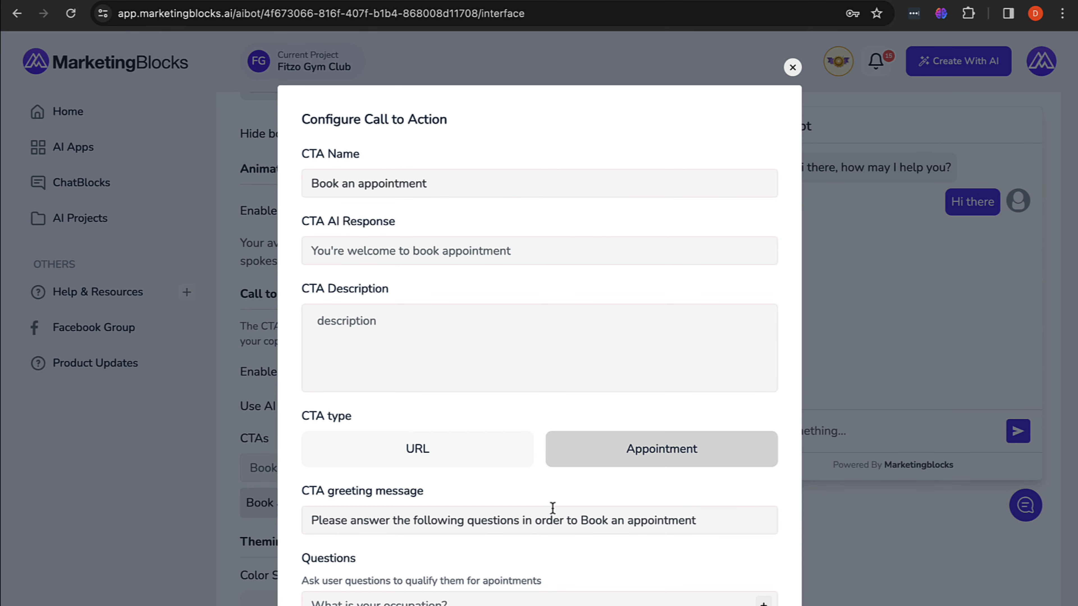
pyautogui.click(319, 251)
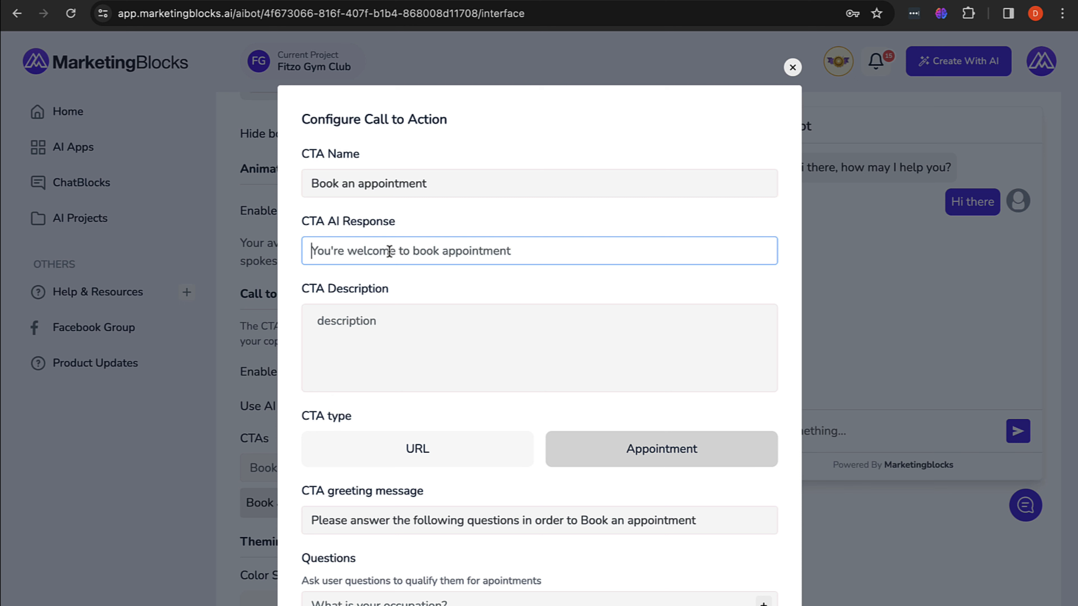
pyautogui.click(361, 318)
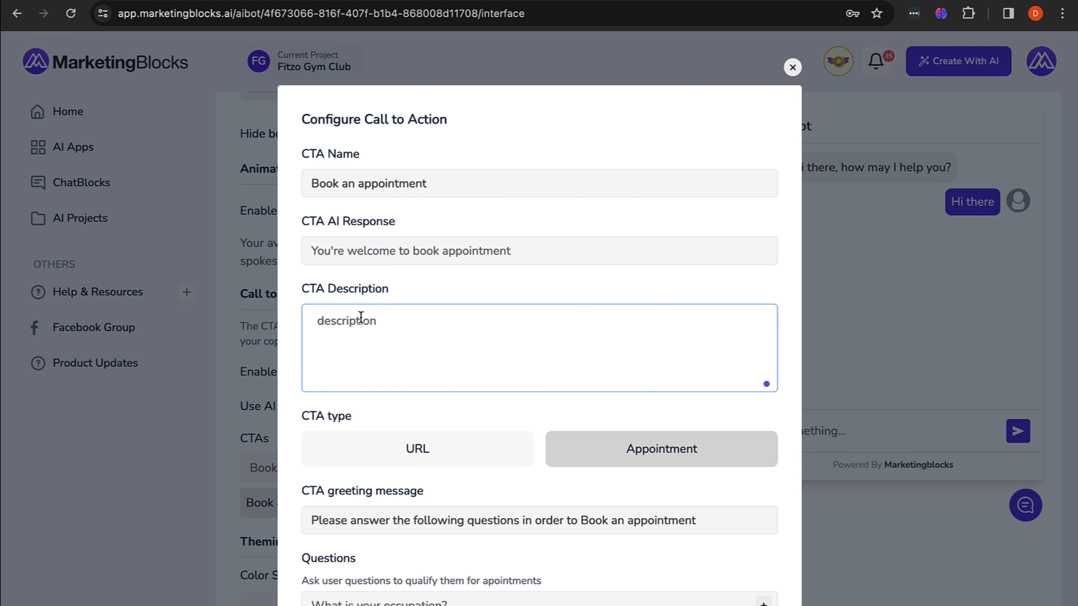
pyautogui.scroll(-4, 361, 318)
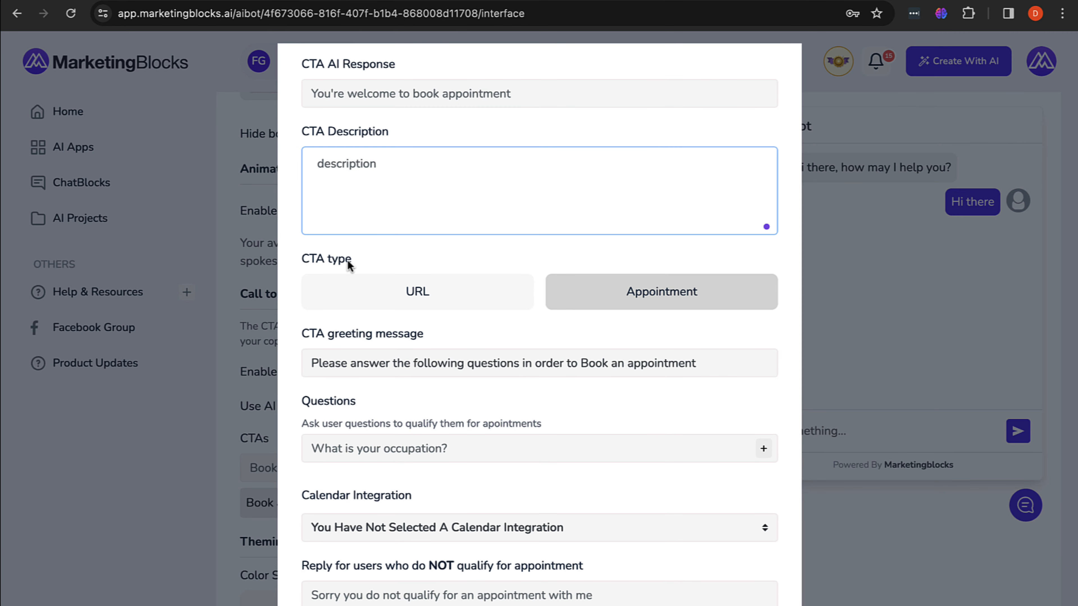
# Step: Try the URL CTA type, then keep the CTA type set to Appointment
pyautogui.click(396, 293)
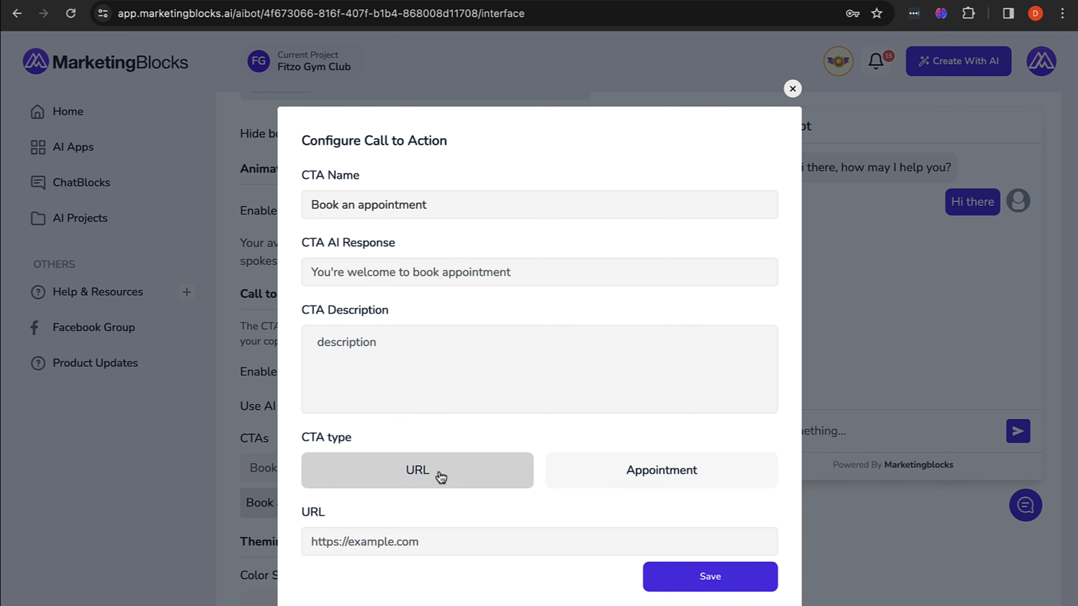
pyautogui.click(611, 470)
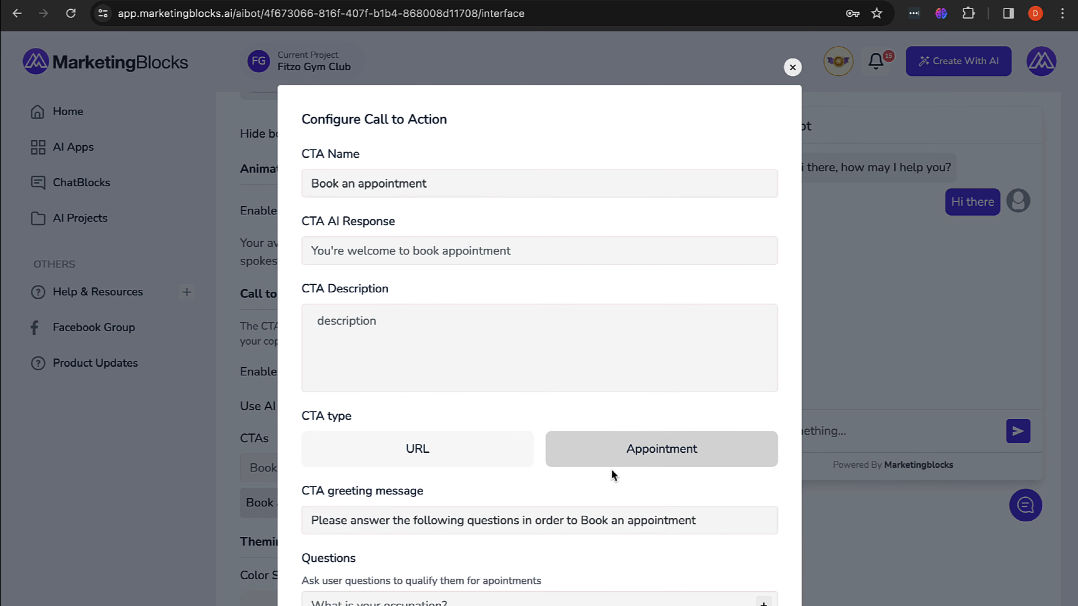
pyautogui.click(397, 448)
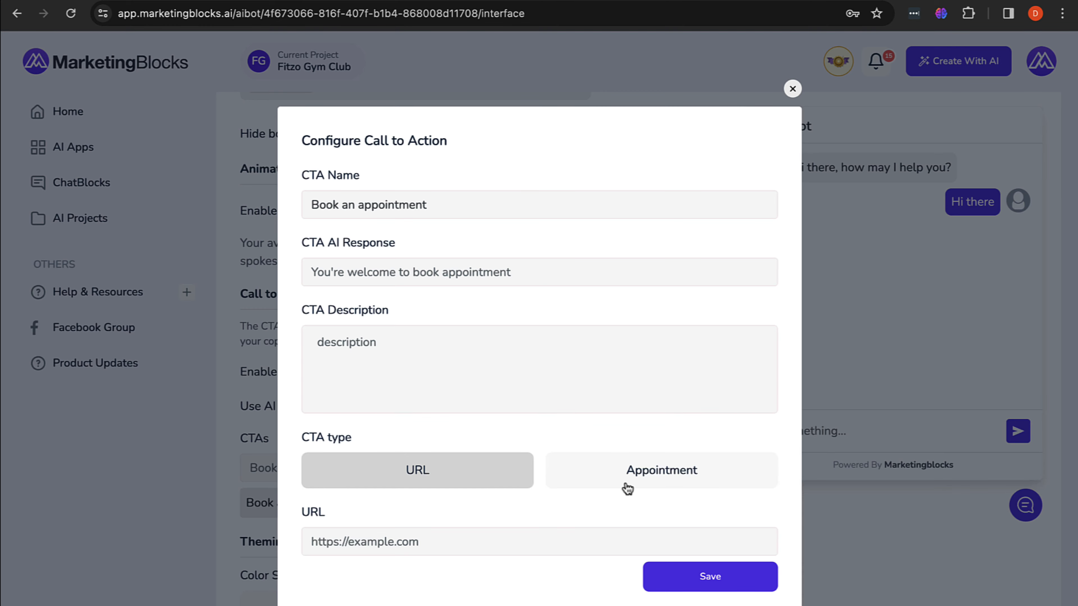
pyautogui.click(646, 477)
pyautogui.scroll(-4, 647, 474)
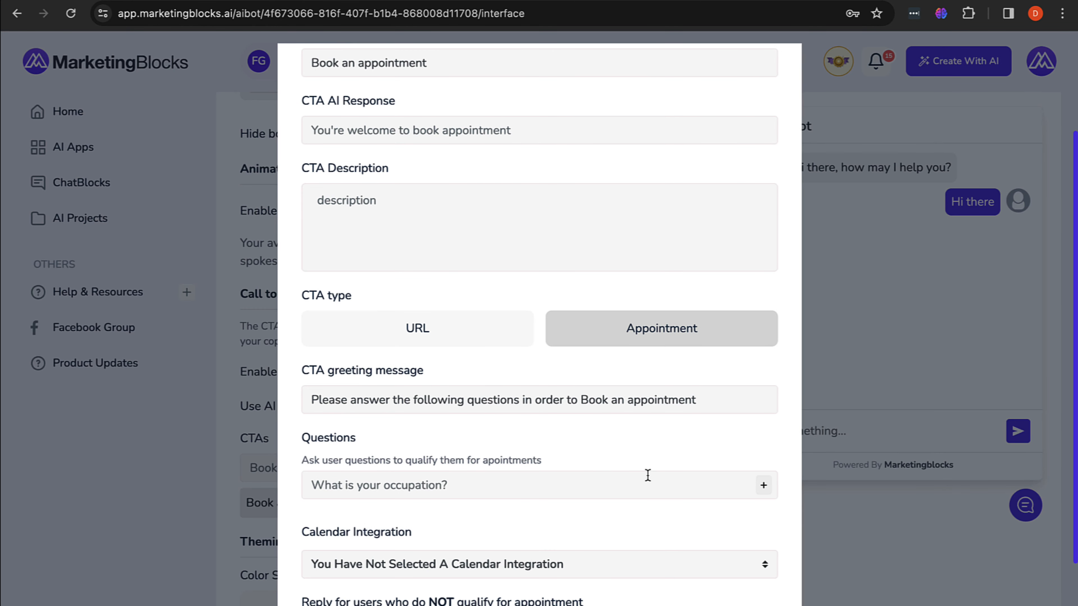
pyautogui.scroll(-1, 647, 473)
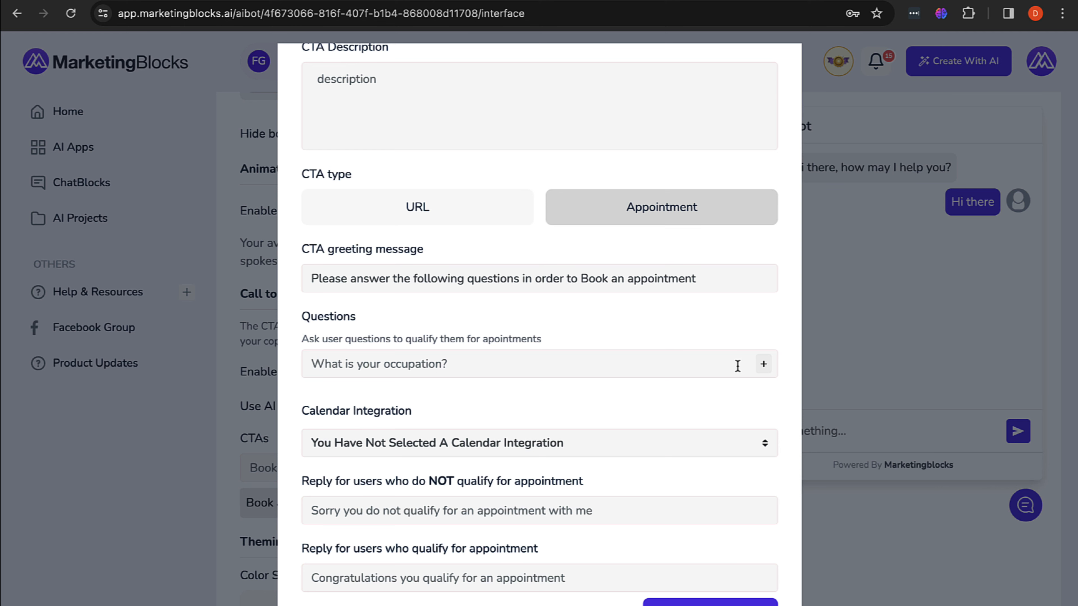
pyautogui.scroll(5, 738, 366)
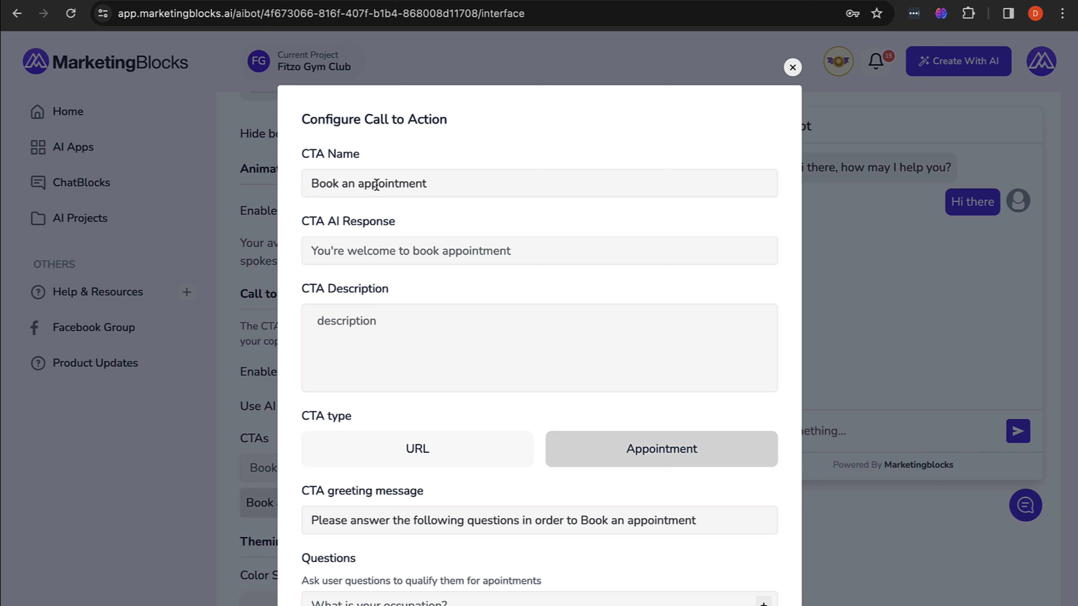
pyautogui.click(347, 261)
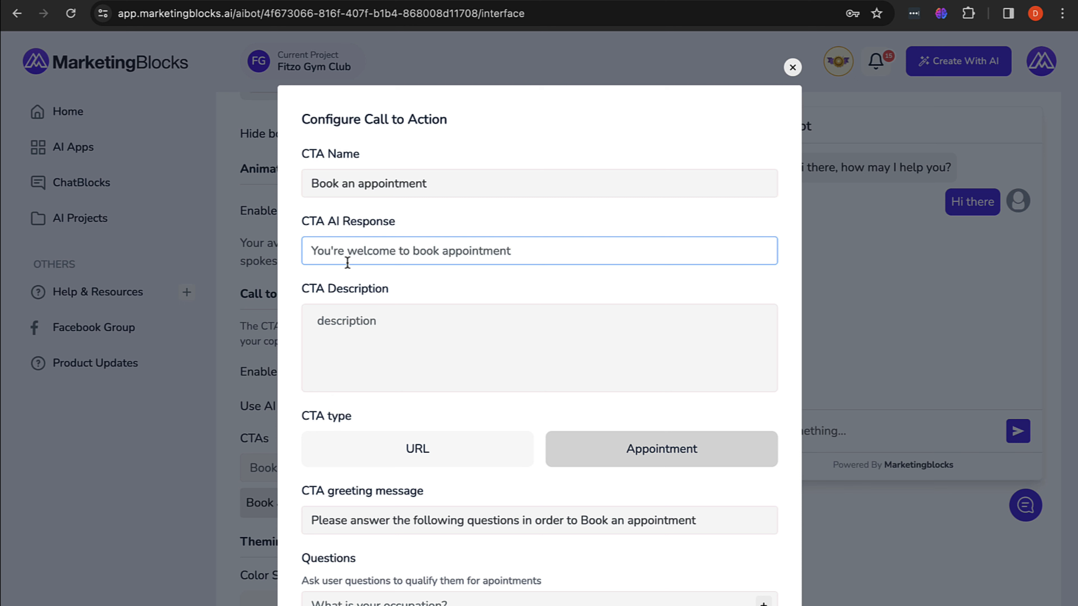
# Step: Set the CTA AI Response to 'Please answer the following questions in order to book an appointment.'
pyautogui.write('Plea')
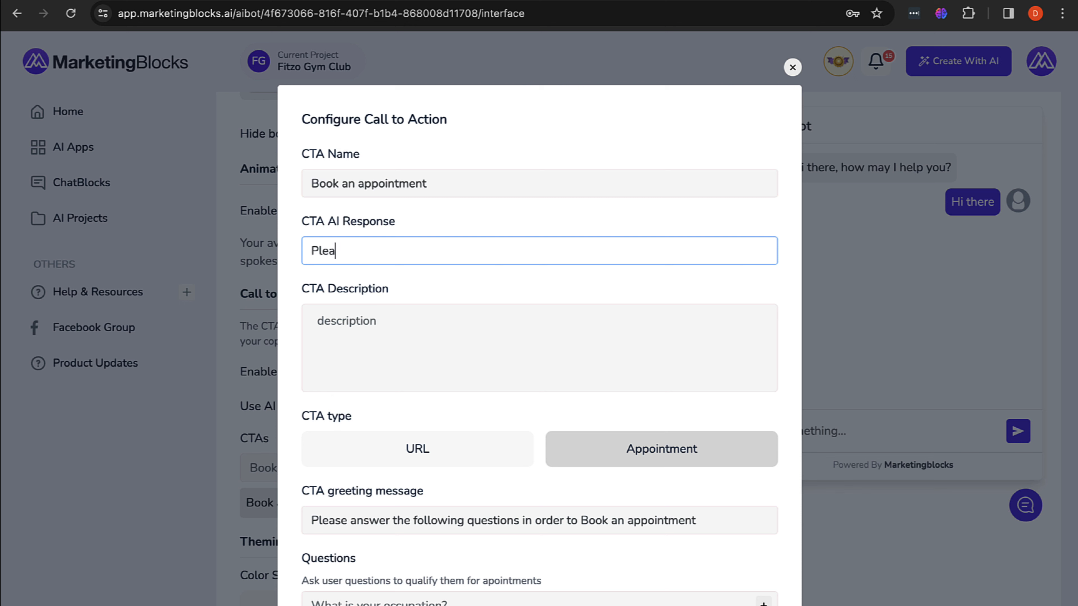
pyautogui.write('se answer the follow')
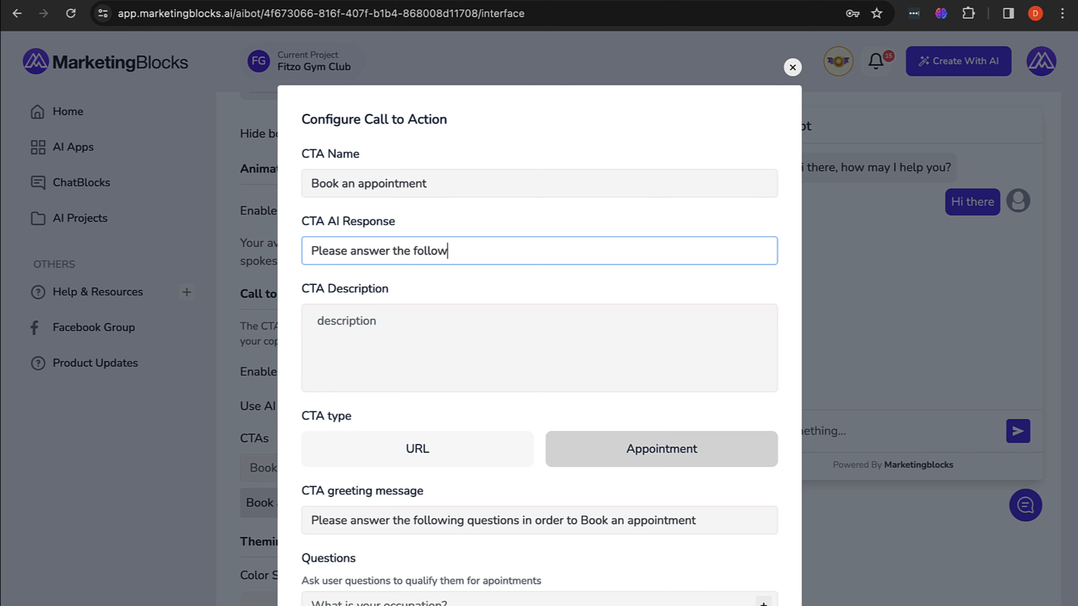
pyautogui.write('ing questions ')
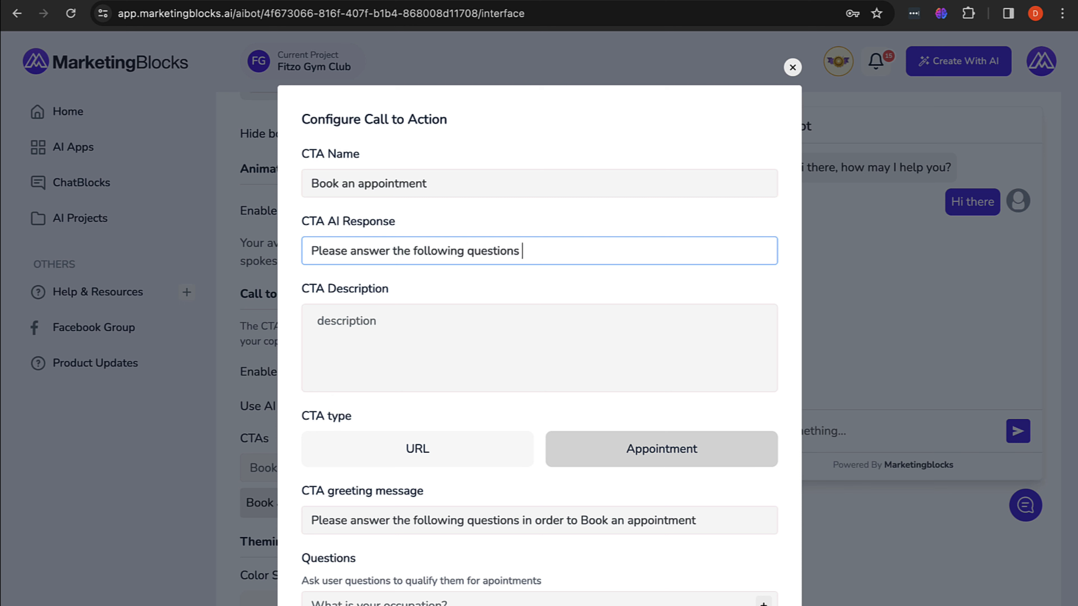
pyautogui.write('in order to book an ap')
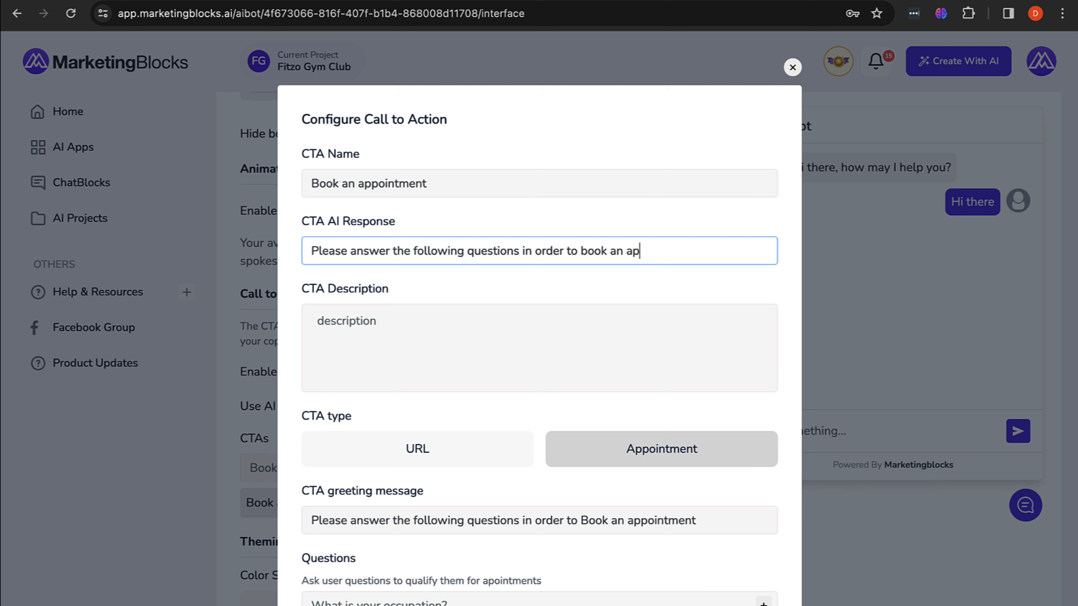
pyautogui.write('pointment.')
pyautogui.scroll(-2, 434, 255)
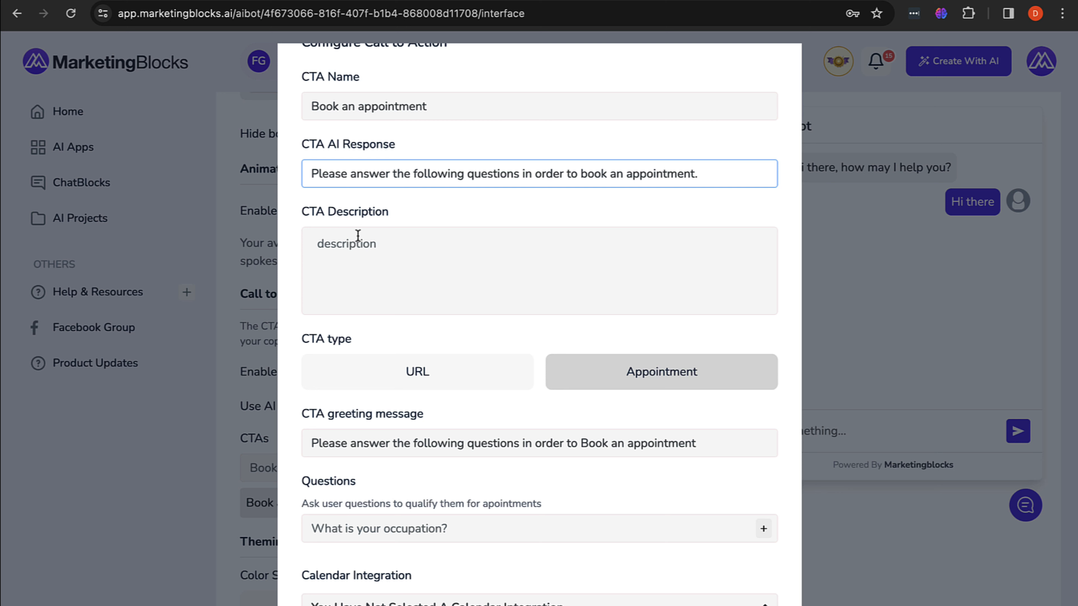
pyautogui.scroll(-4, 358, 236)
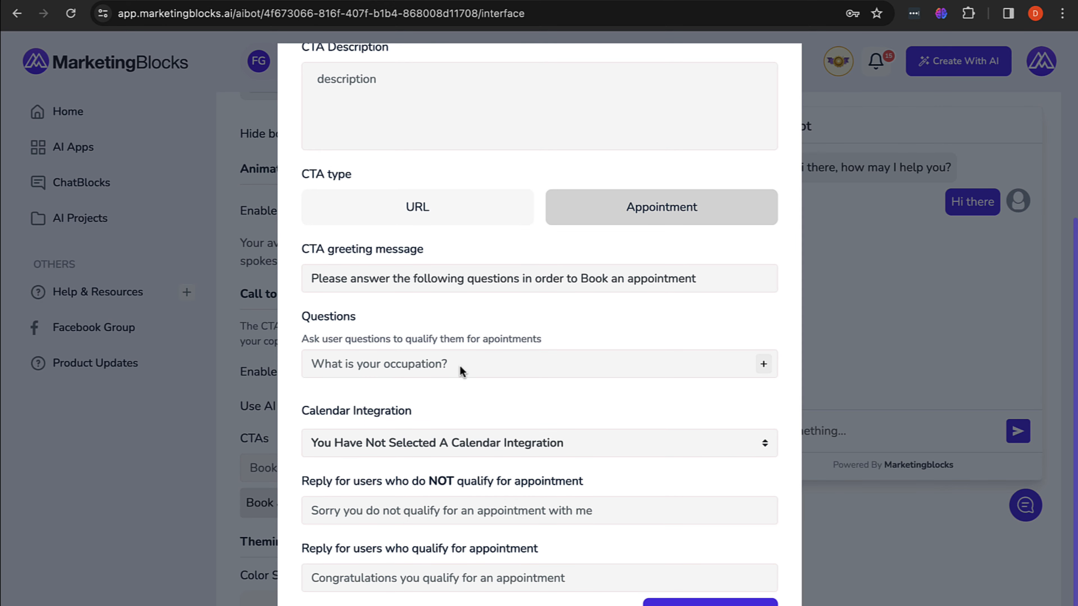
pyautogui.scroll(3, 537, 359)
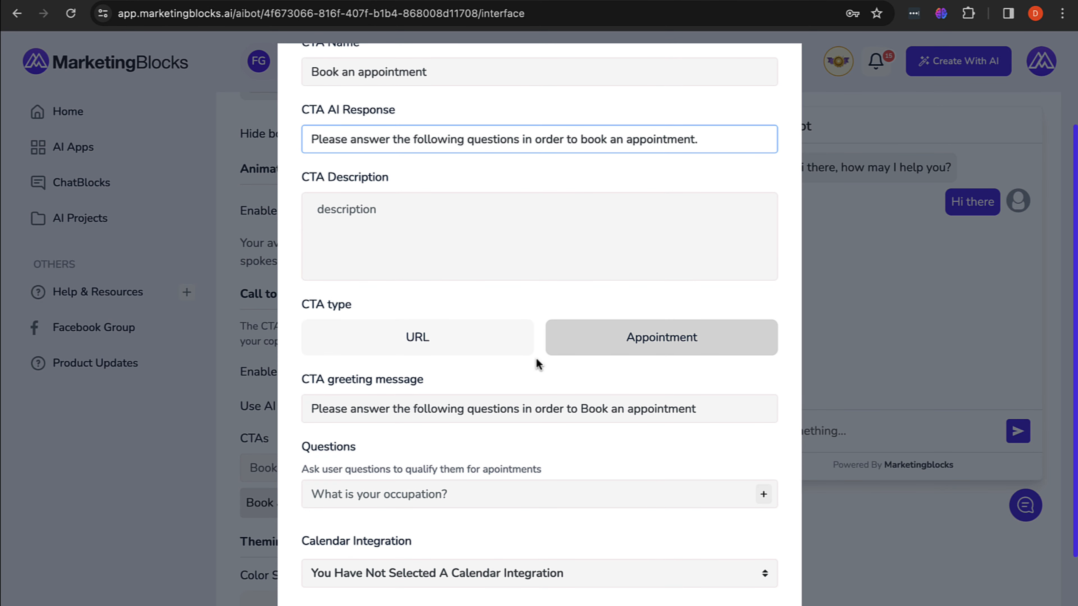
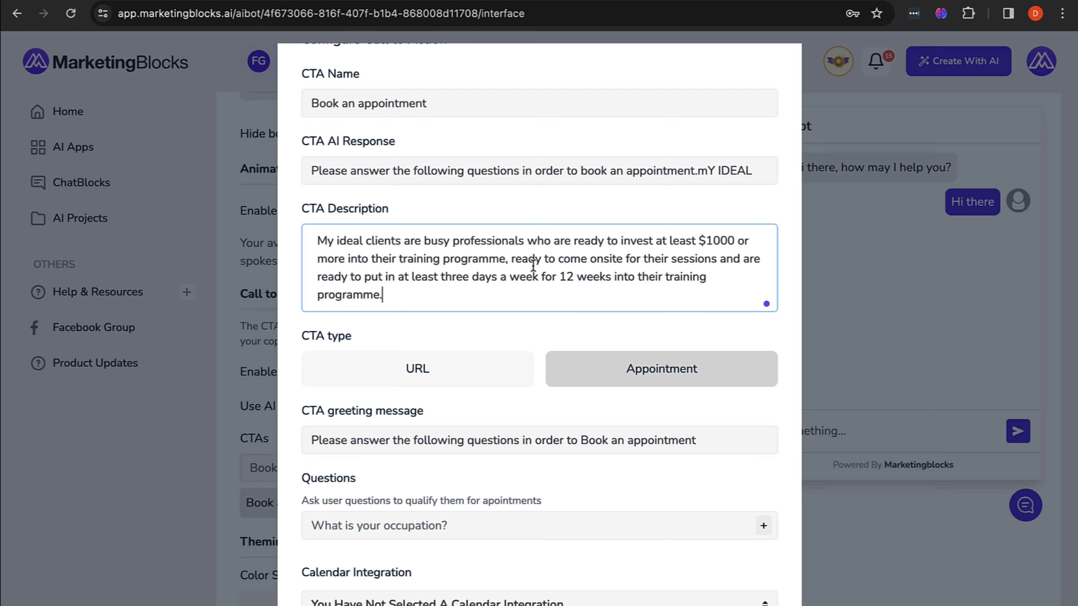
# Step: Scroll through the Book an appointment CTA settings to review its ideal-client description
pyautogui.scroll(-1, 533, 267)
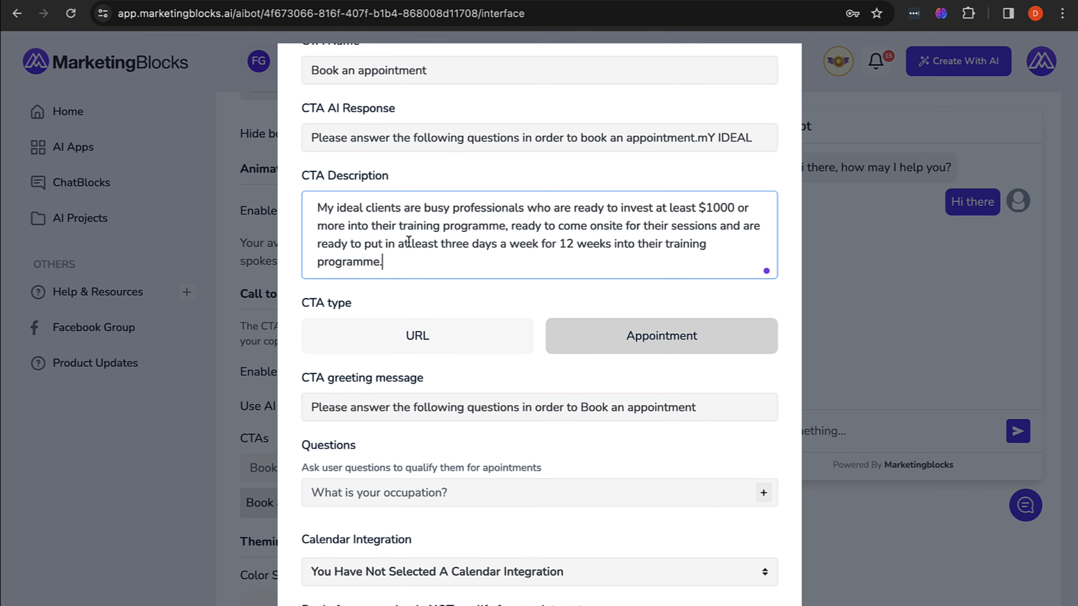
pyautogui.scroll(-3, 409, 242)
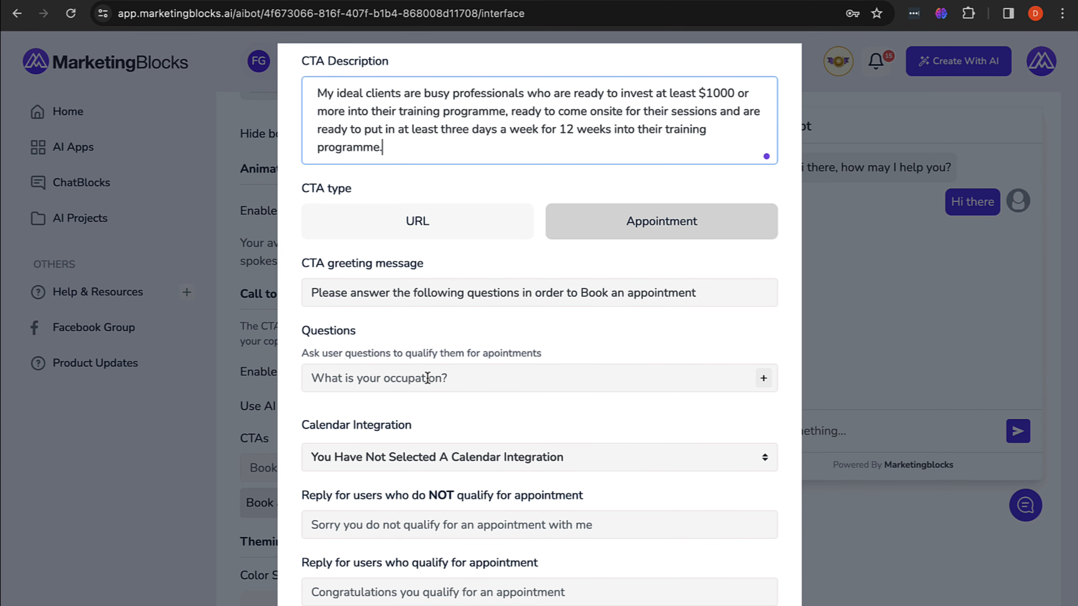
pyautogui.scroll(3, 428, 378)
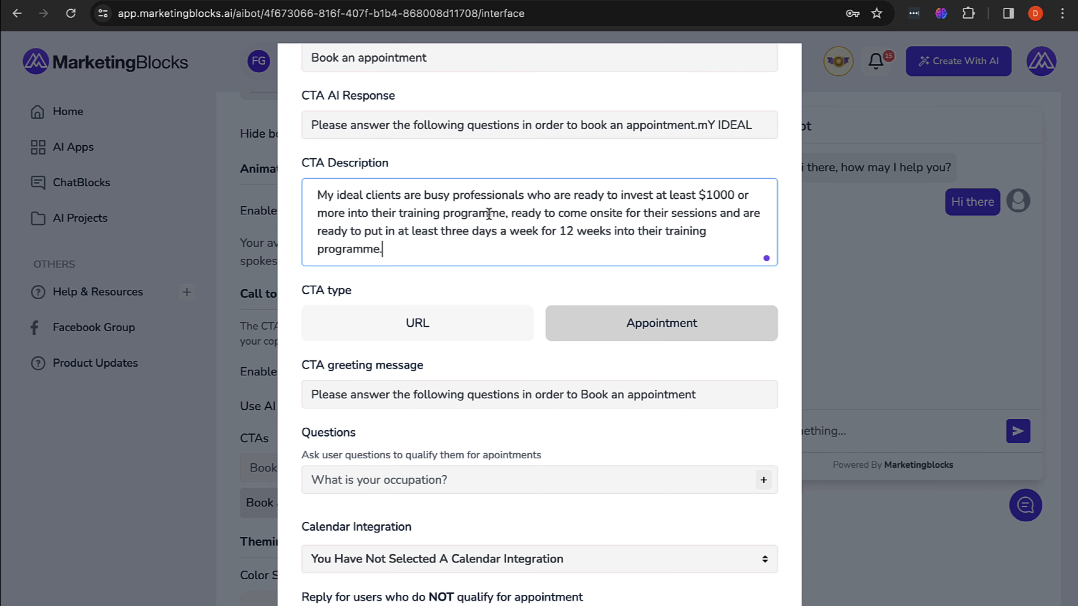
pyautogui.scroll(-3, 486, 223)
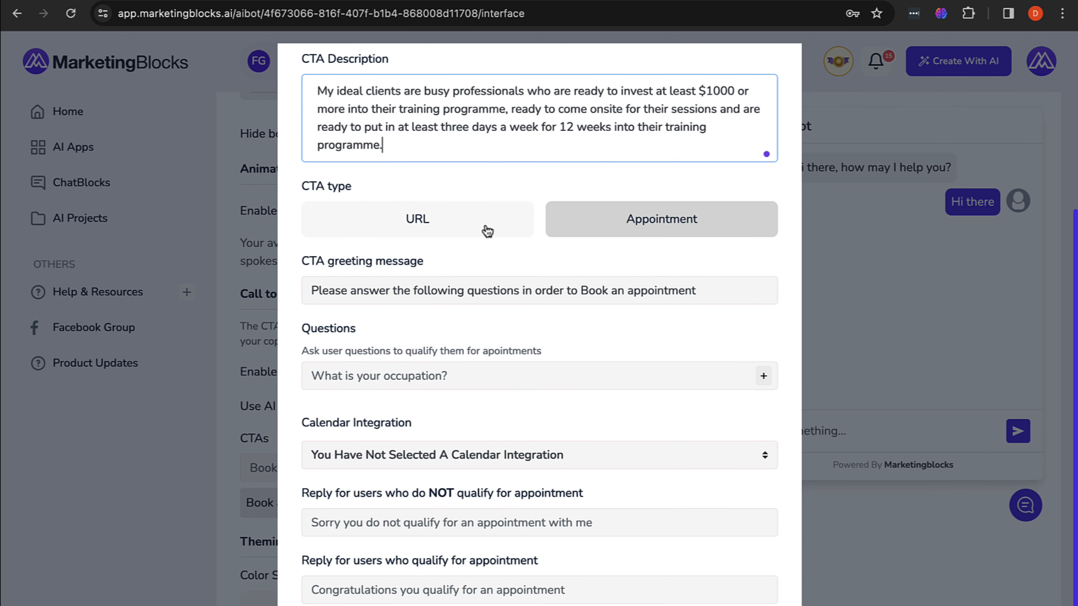
# Step: Add the qualifying question 'What do you do?' and review it in the list
pyautogui.click(381, 381)
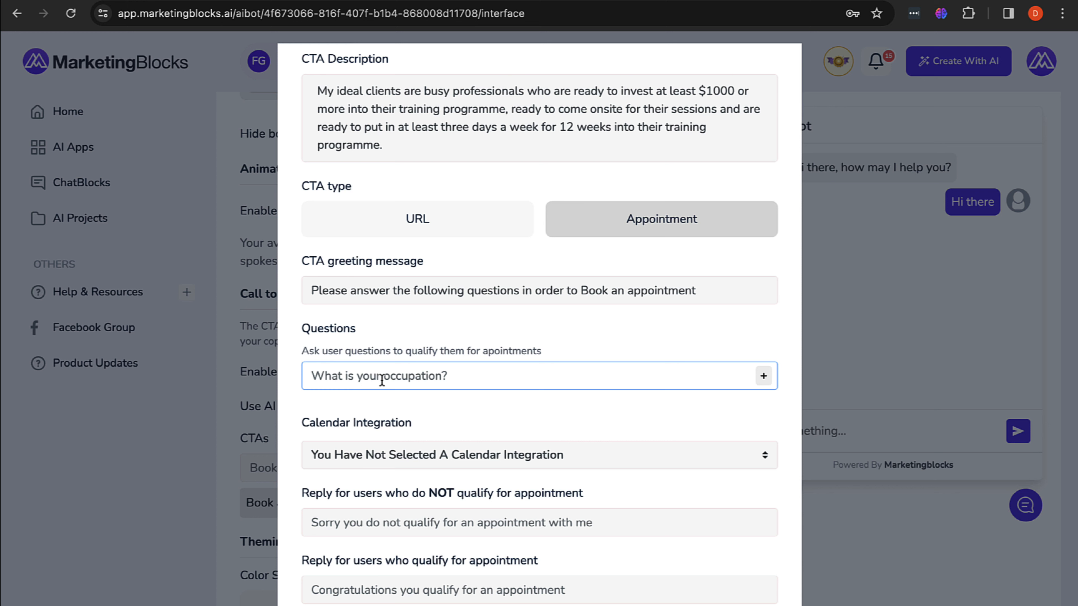
pyautogui.write('What')
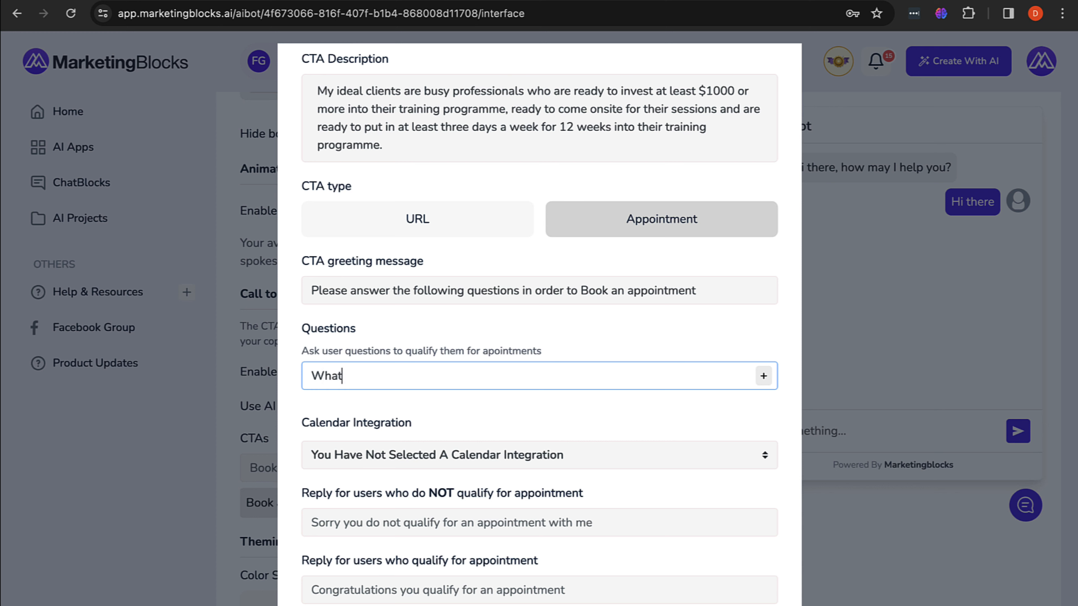
pyautogui.write(' do you do?')
pyautogui.click(764, 376)
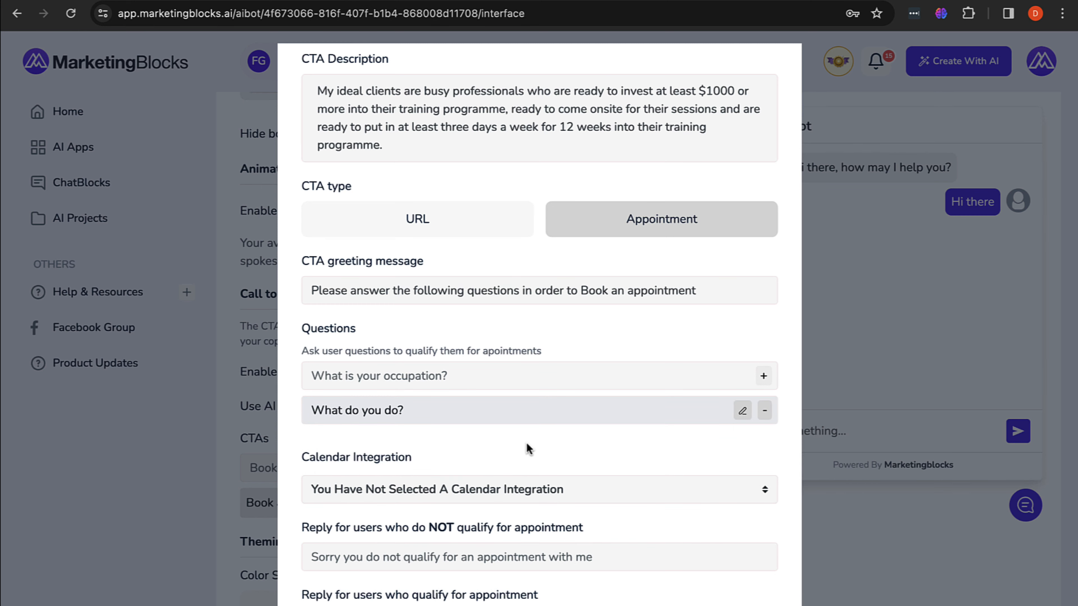
pyautogui.click(742, 412)
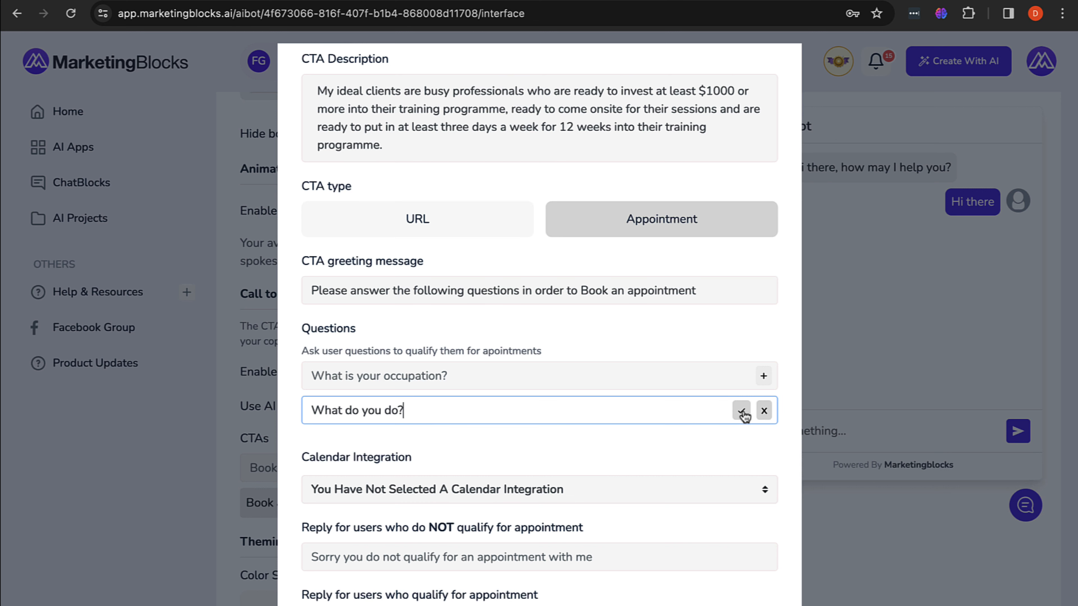
pyautogui.click(741, 411)
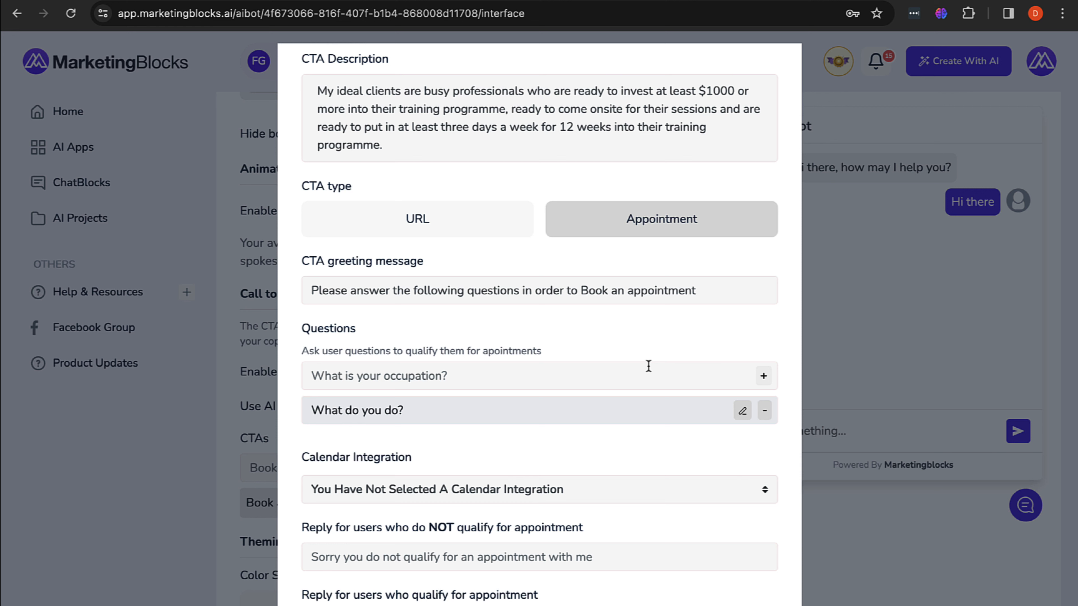
# Step: Add the question 'How much are you willing to invest into your training?'
pyautogui.click(649, 366)
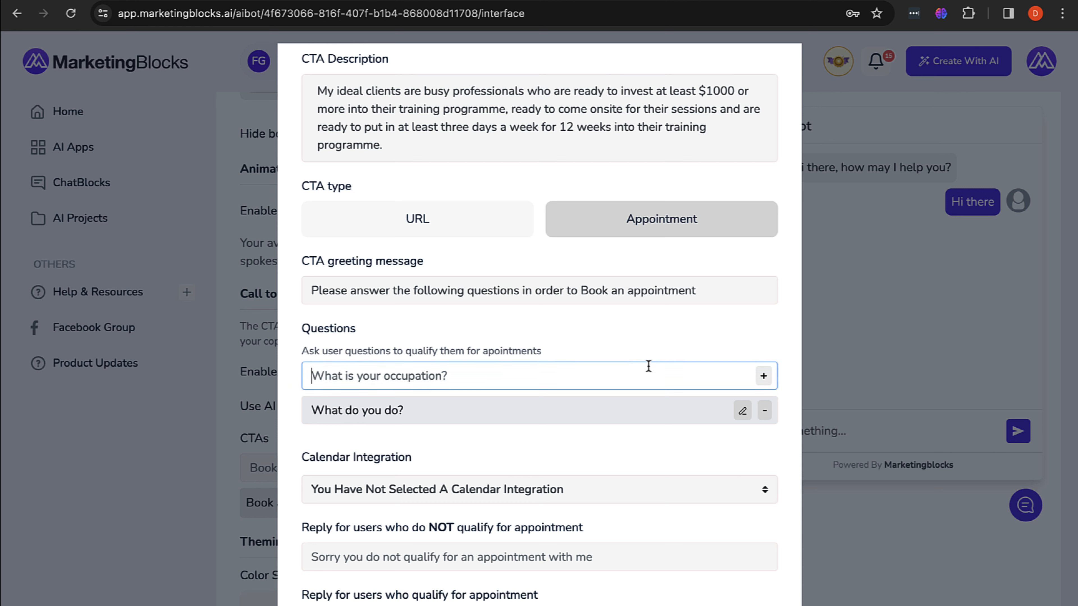
pyautogui.write('How mych')
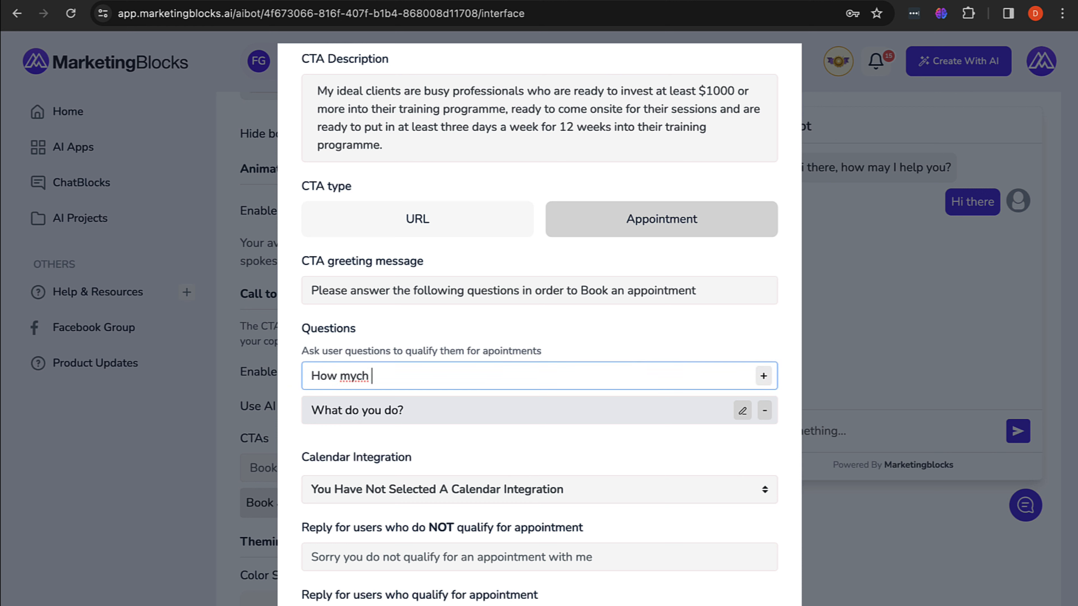
pyautogui.press('BackSpace')
pyautogui.press('BackSpace')
pyautogui.press('BackSpace')
pyautogui.write('uch are you willing')
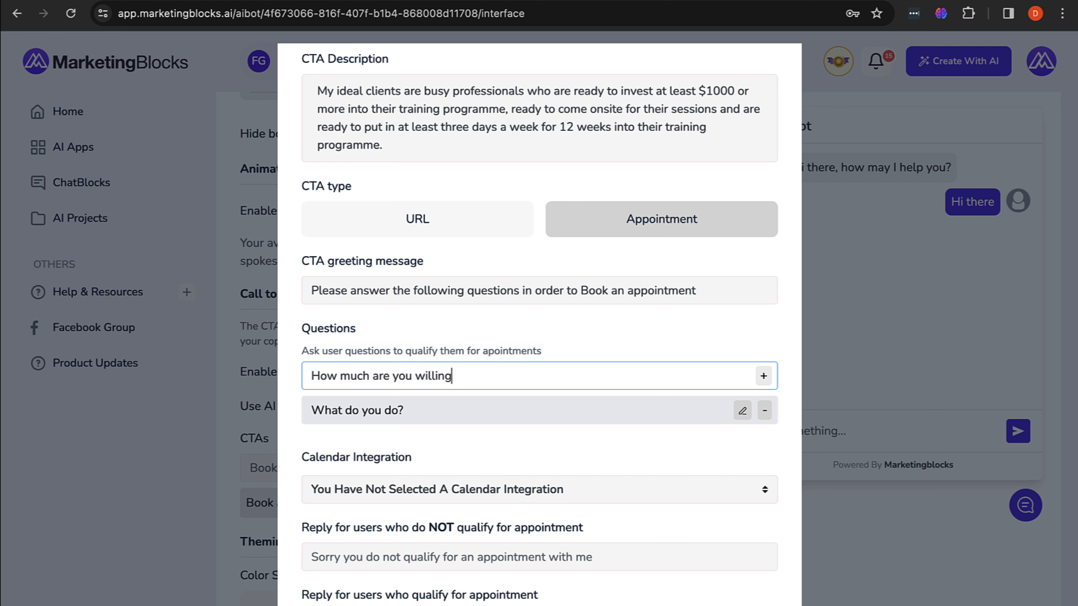
pyautogui.write(' to invest into your trai')
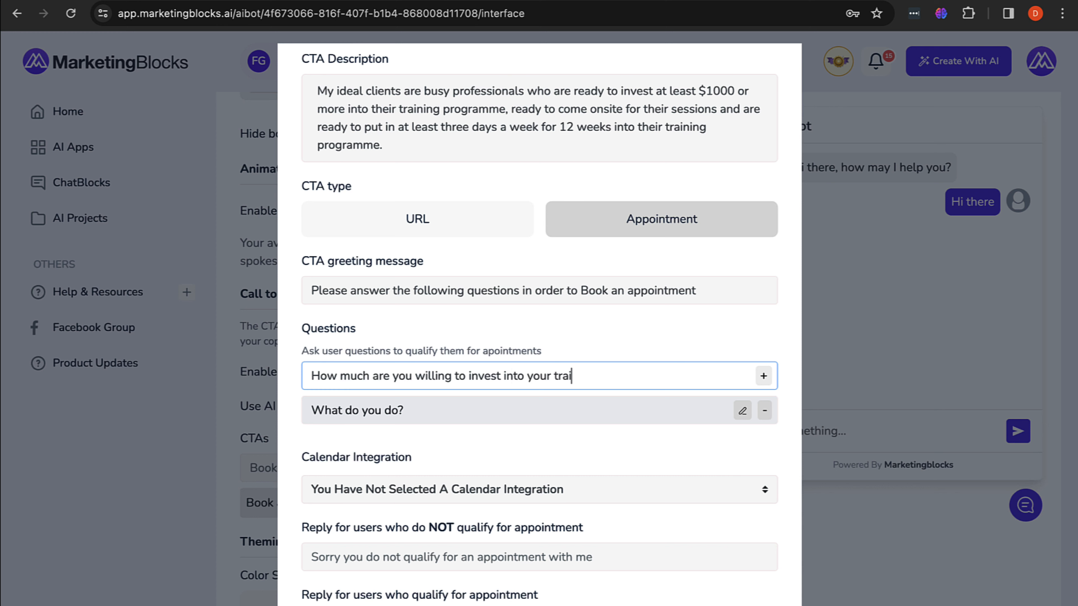
pyautogui.write('ning?')
pyautogui.scroll(2, 571, 385)
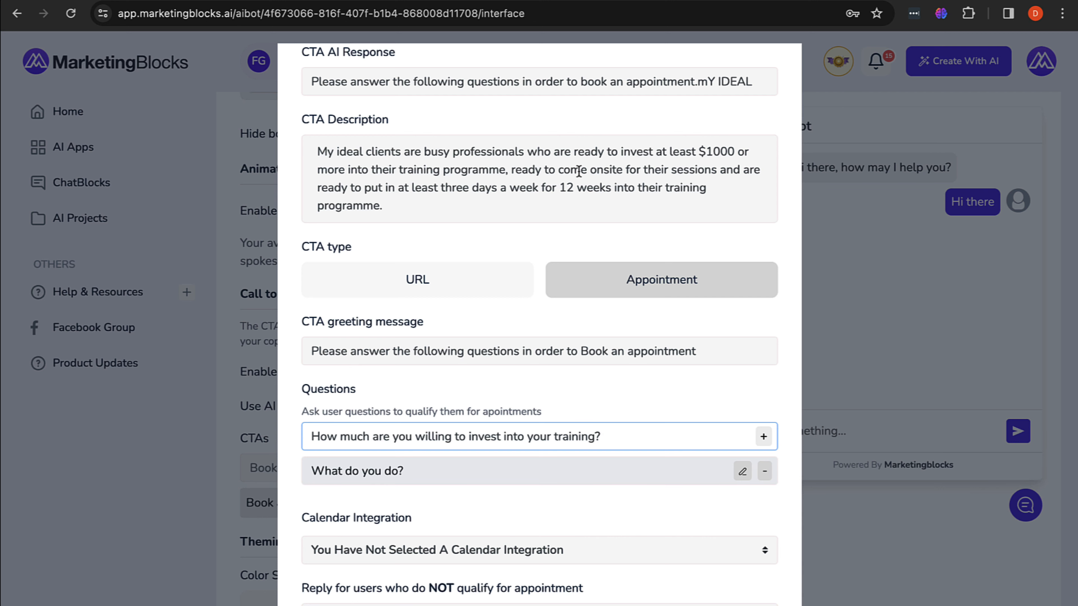
pyautogui.scroll(-3, 578, 171)
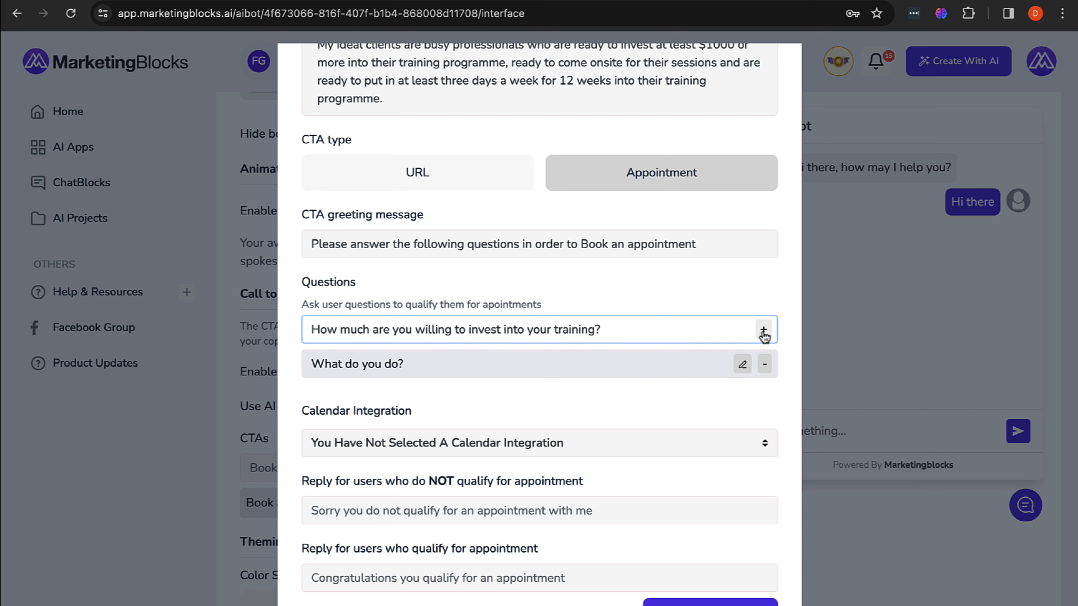
pyautogui.click(764, 331)
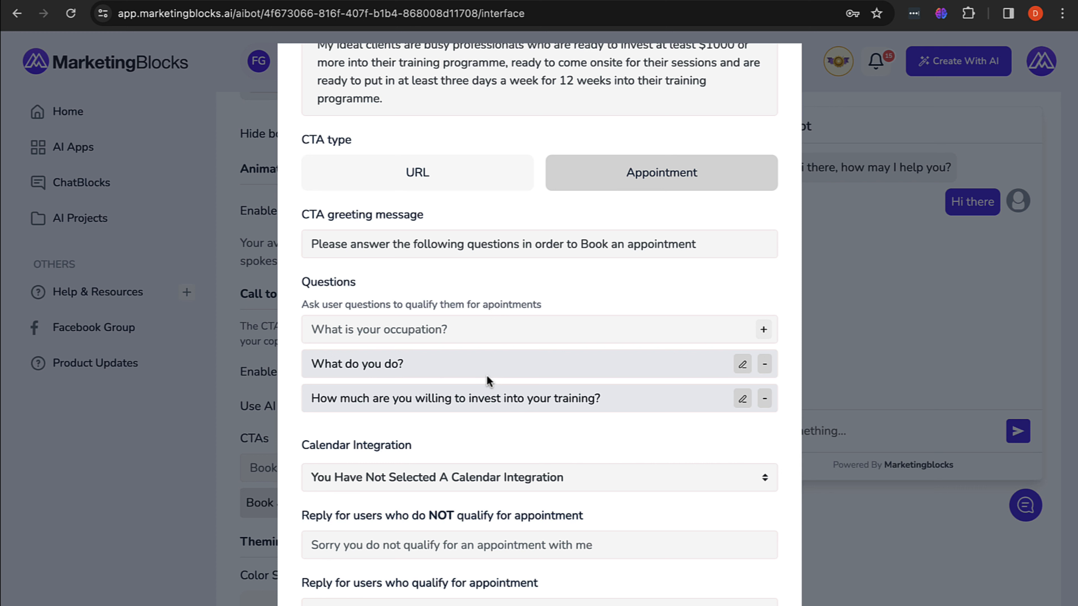
# Step: Add the question 'Will you be able to come onsite for your sessions?'
pyautogui.click(485, 328)
pyautogui.write('Will you')
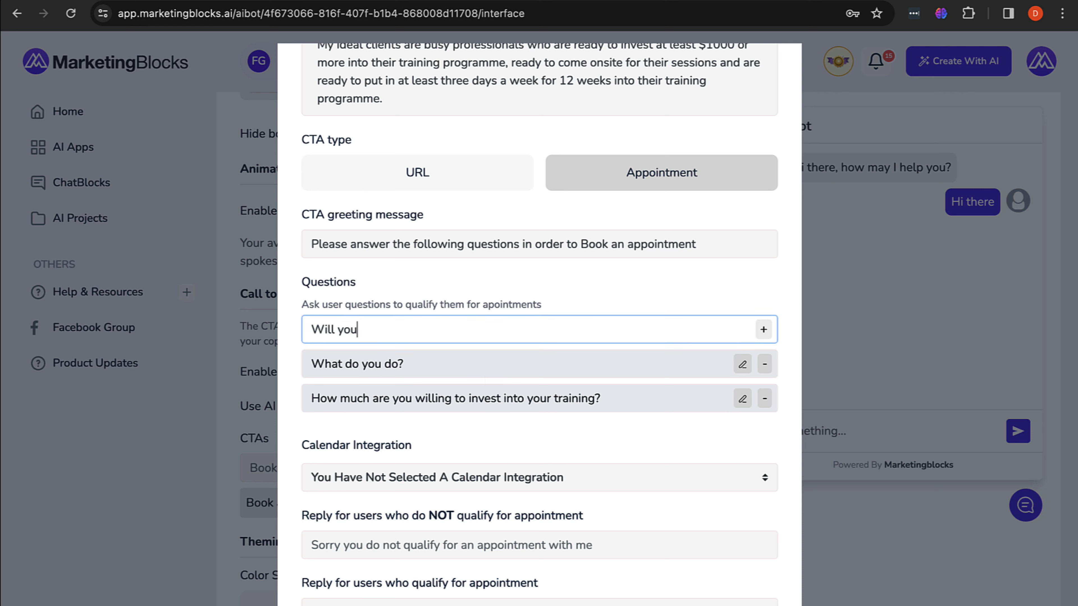
pyautogui.write(' be able to come')
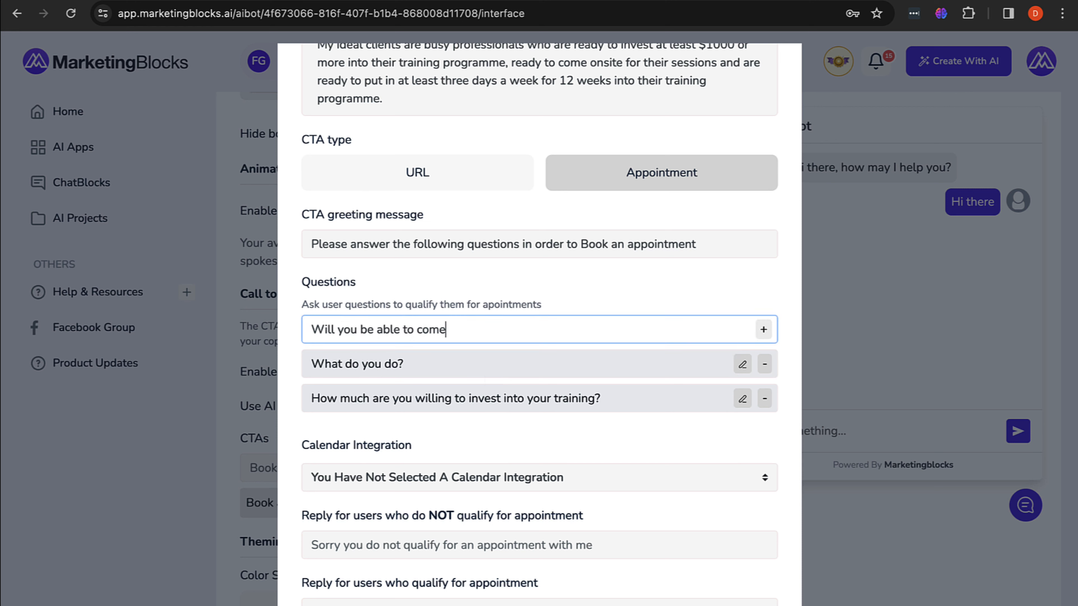
pyautogui.write(' onsite for your sess')
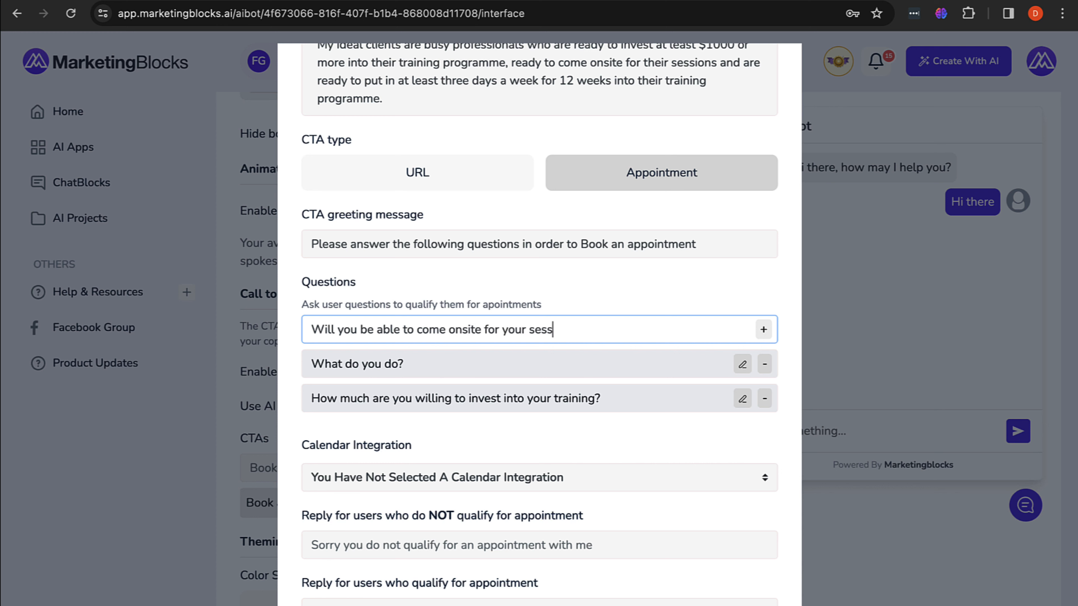
pyautogui.write('ions?')
pyautogui.click(764, 332)
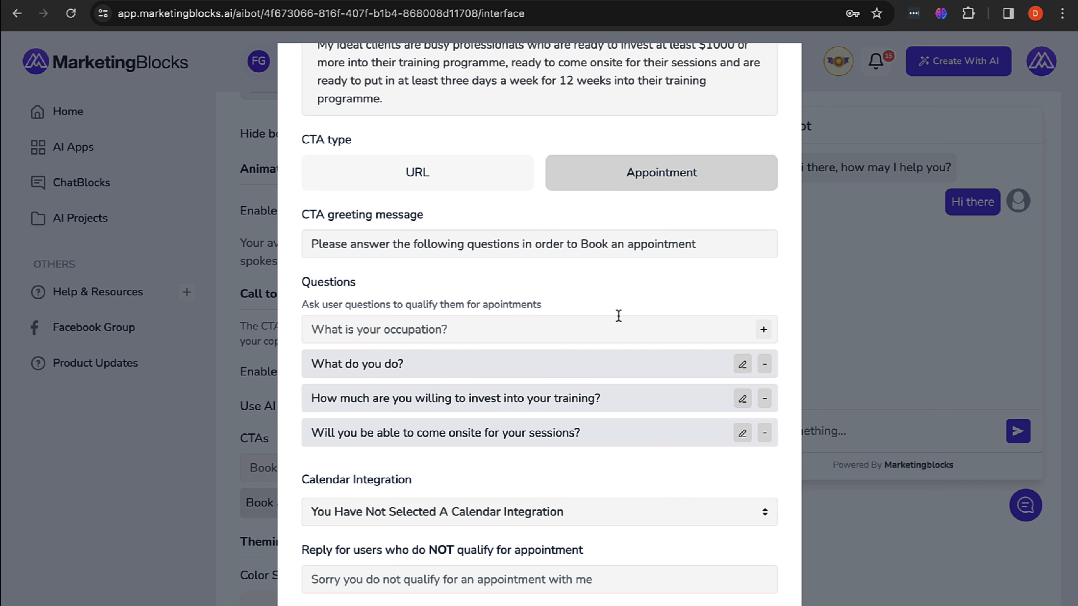
# Step: Add the question 'How often will you be available to train per week?'
pyautogui.click(599, 338)
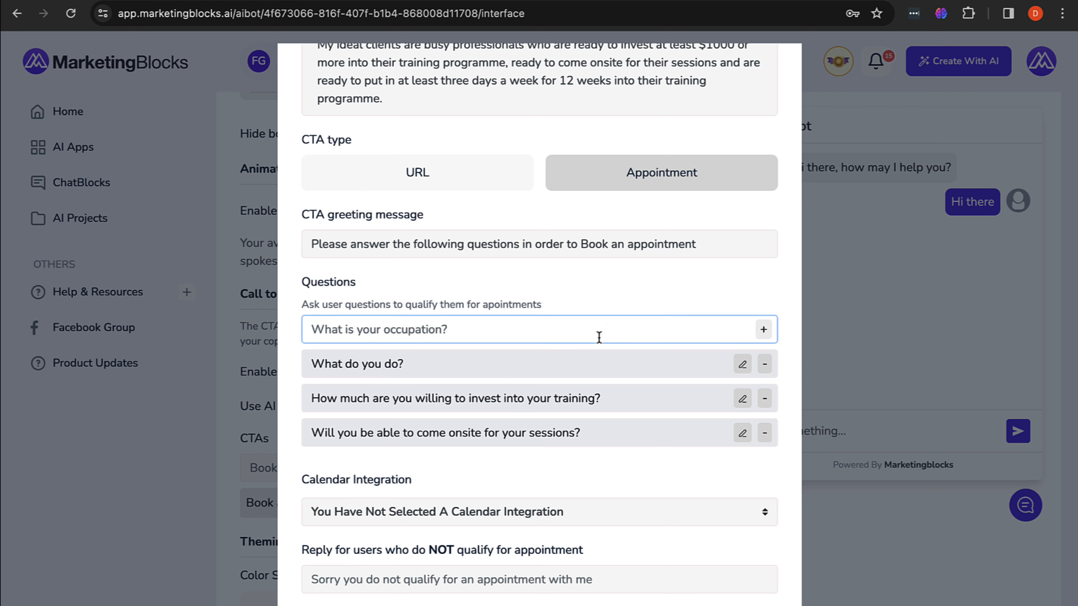
pyautogui.write('Hw')
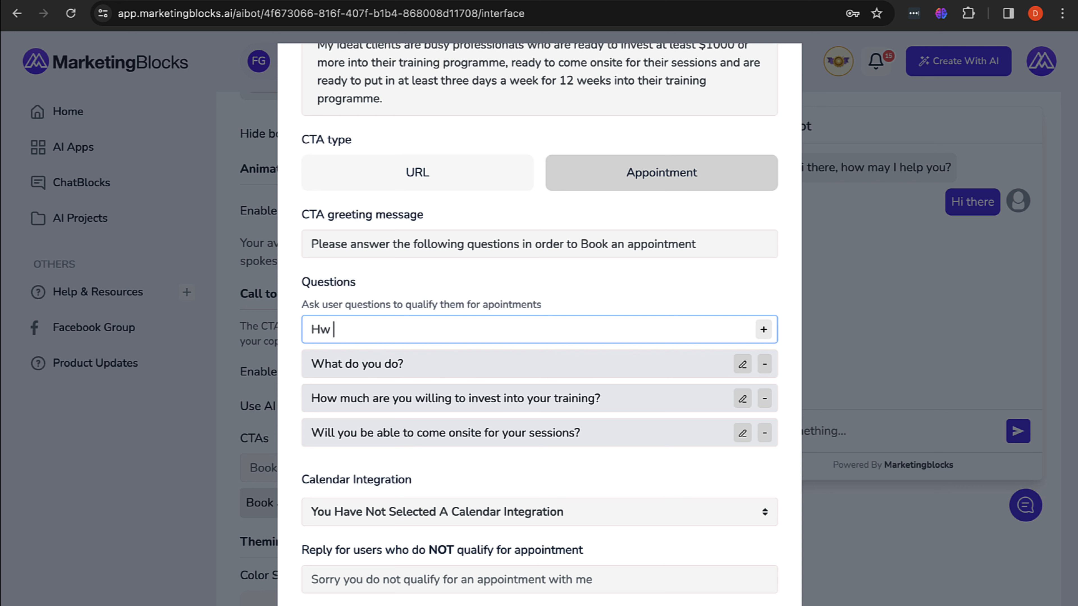
pyautogui.press('BackSpace')
pyautogui.write('oe')
pyautogui.press('BackSpace')
pyautogui.write('w often will you be a')
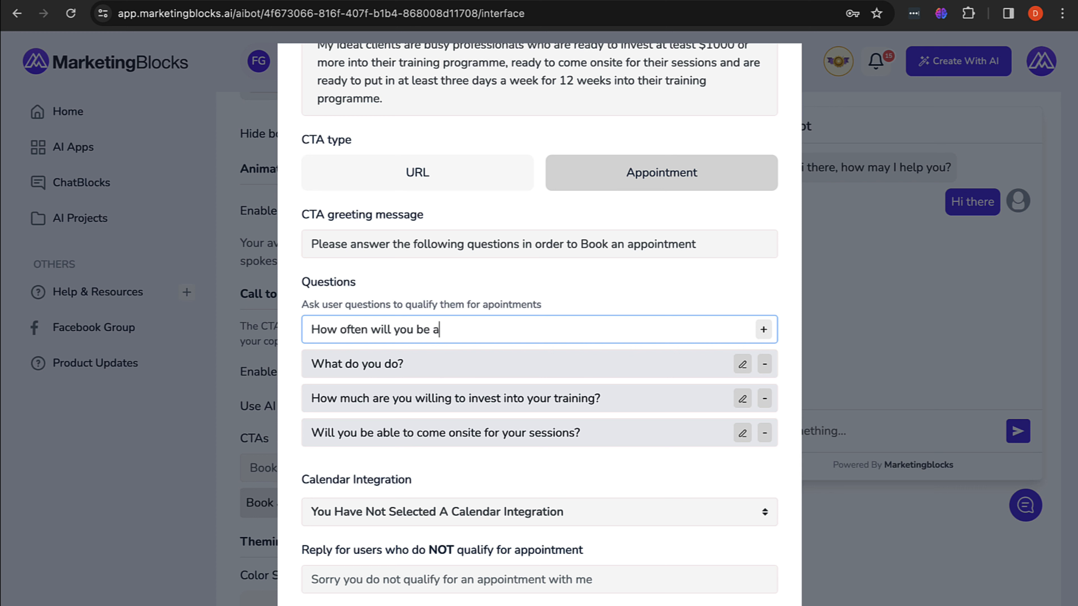
pyautogui.write('vailable to train')
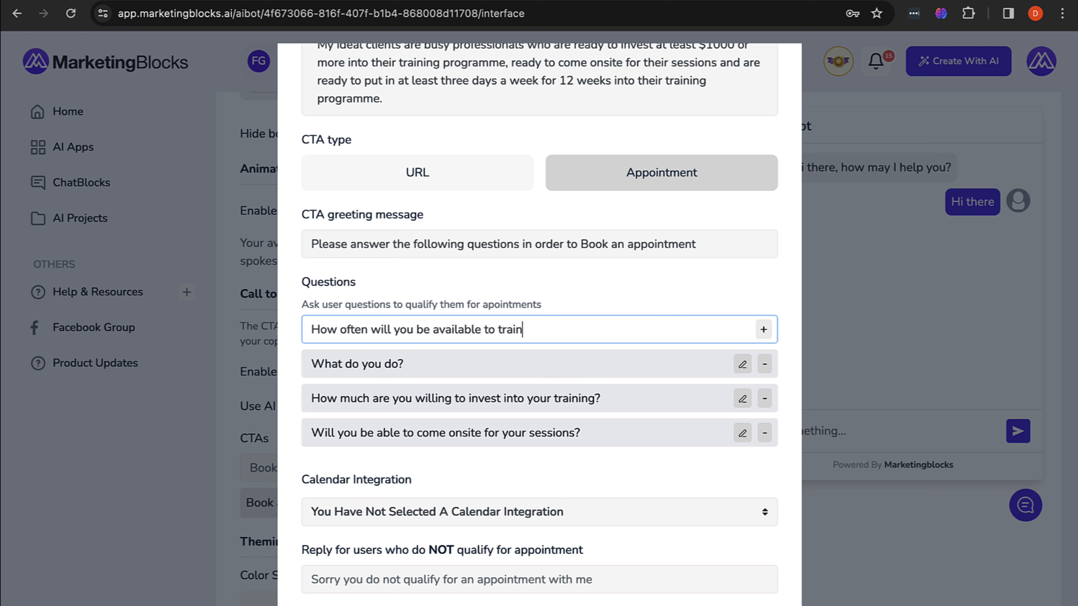
pyautogui.write(' per week?')
pyautogui.click(764, 330)
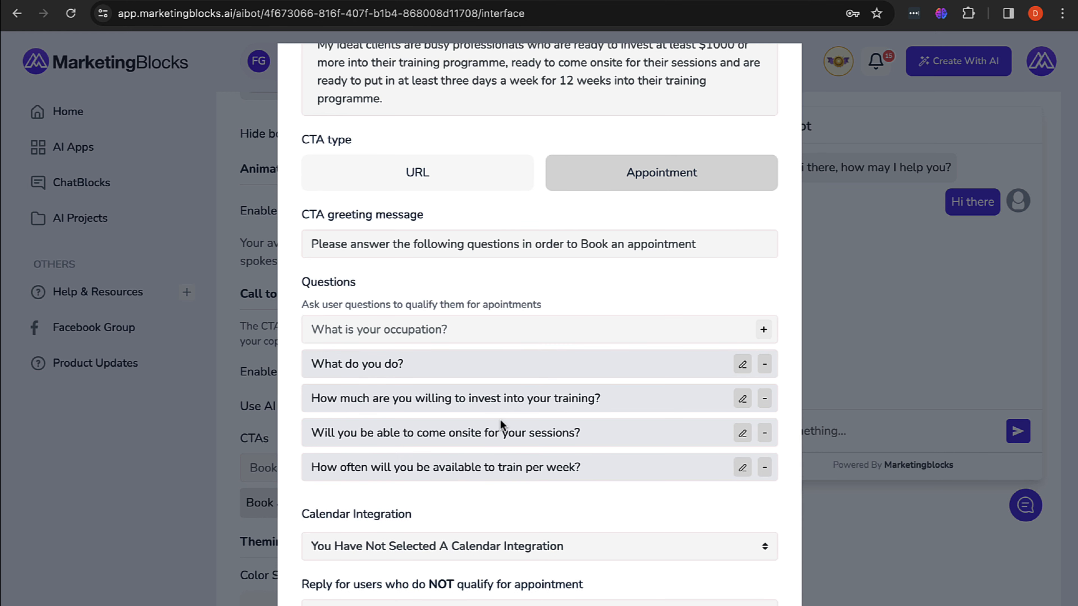
pyautogui.scroll(-2, 501, 420)
pyautogui.scroll(1, 501, 419)
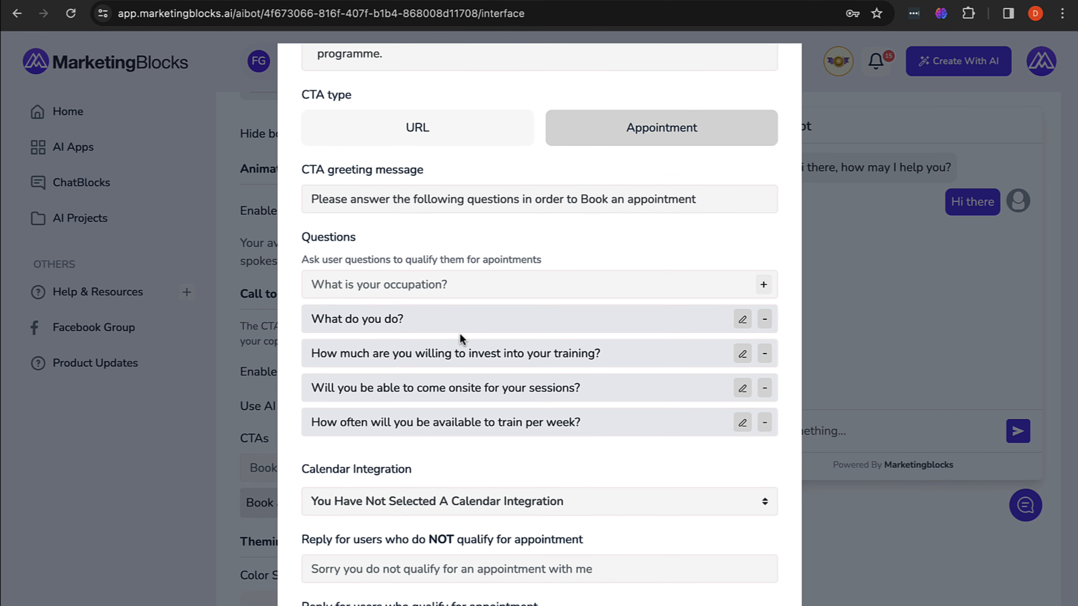
pyautogui.scroll(3, 497, 345)
pyautogui.scroll(-4, 497, 346)
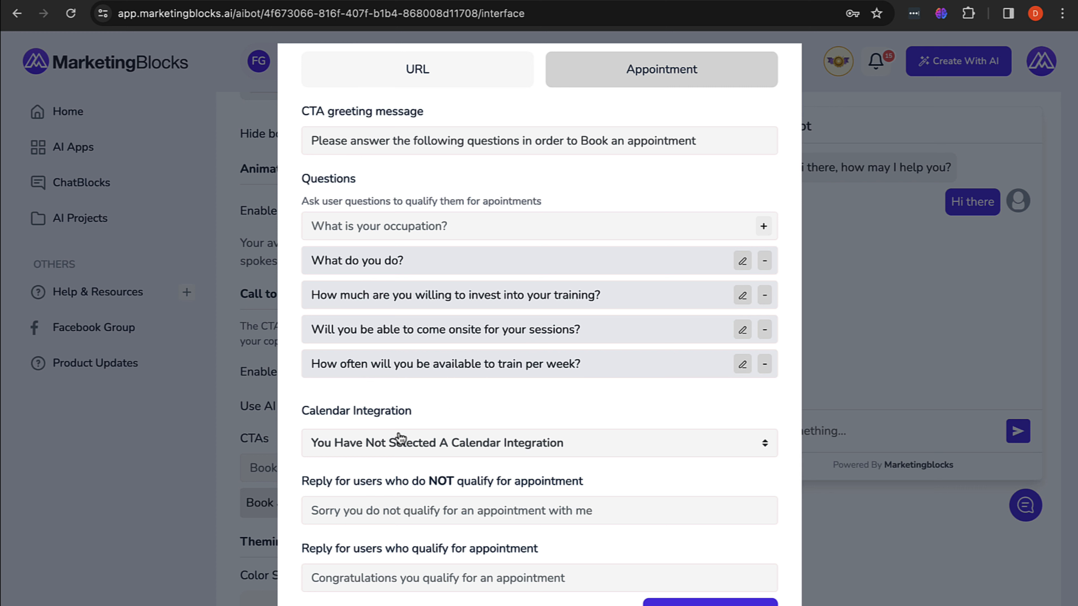
# Step: Pick Calendly from the Calendar Integration list for the appointment CTA
pyautogui.click(437, 442)
pyautogui.scroll(-1, 444, 561)
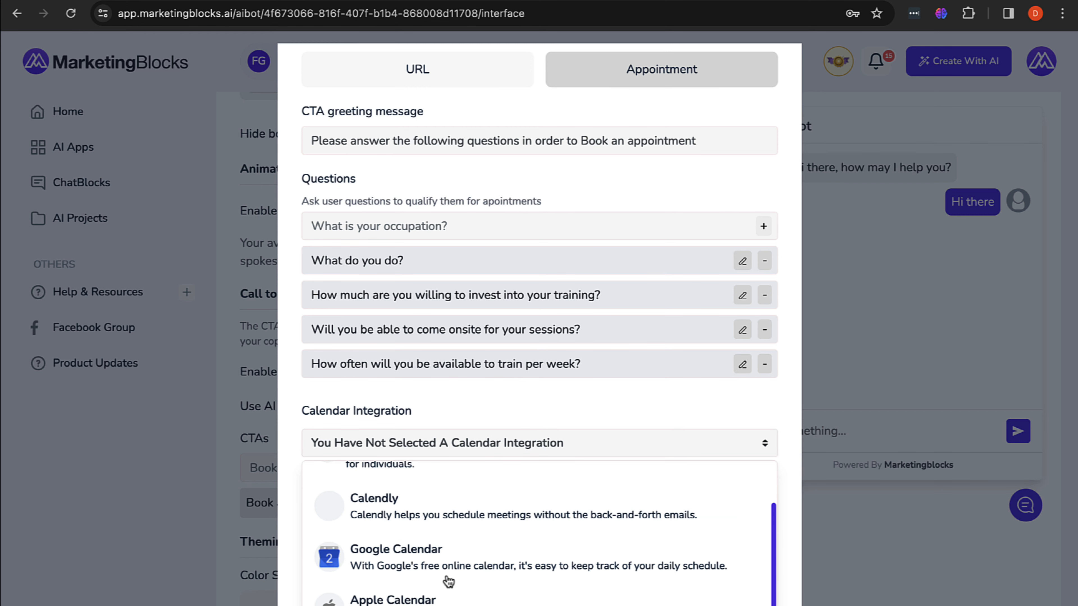
pyautogui.scroll(1, 446, 581)
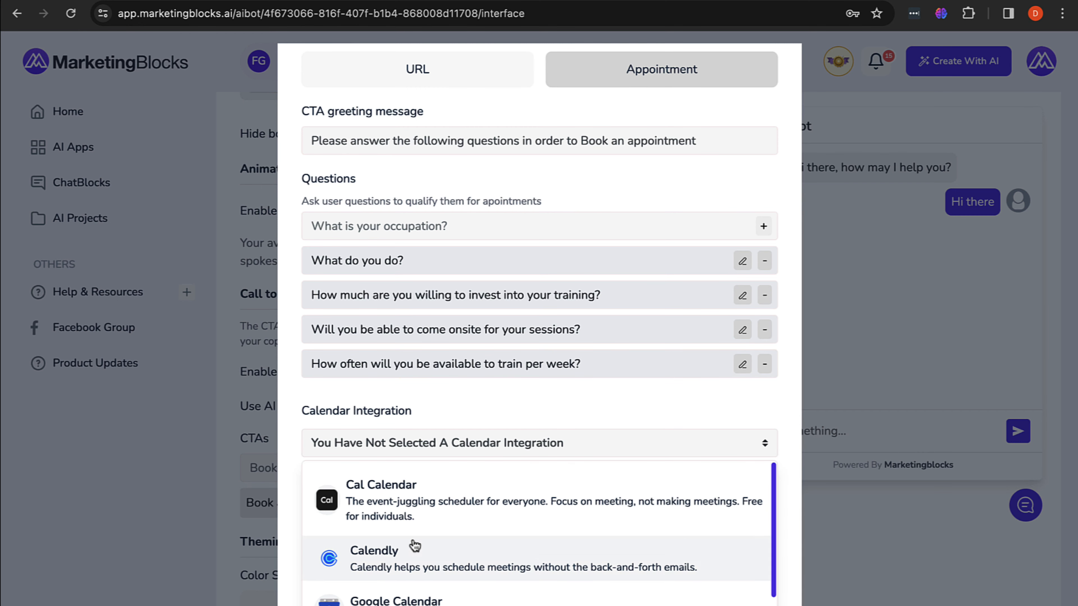
pyautogui.scroll(-1, 462, 514)
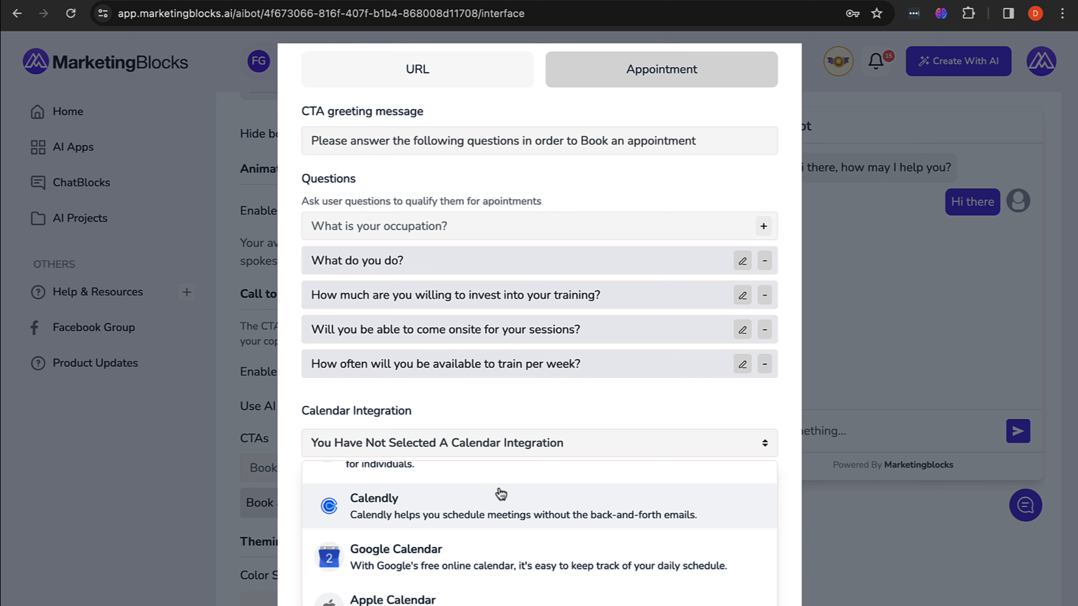
pyautogui.scroll(1, 469, 508)
pyautogui.scroll(-1, 470, 508)
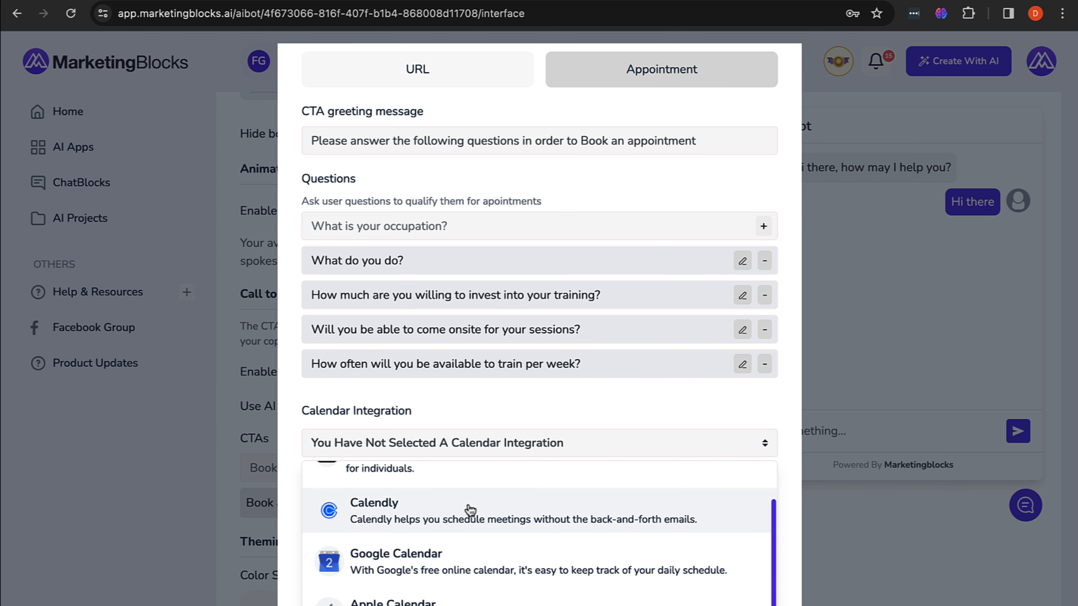
pyautogui.scroll(1, 469, 507)
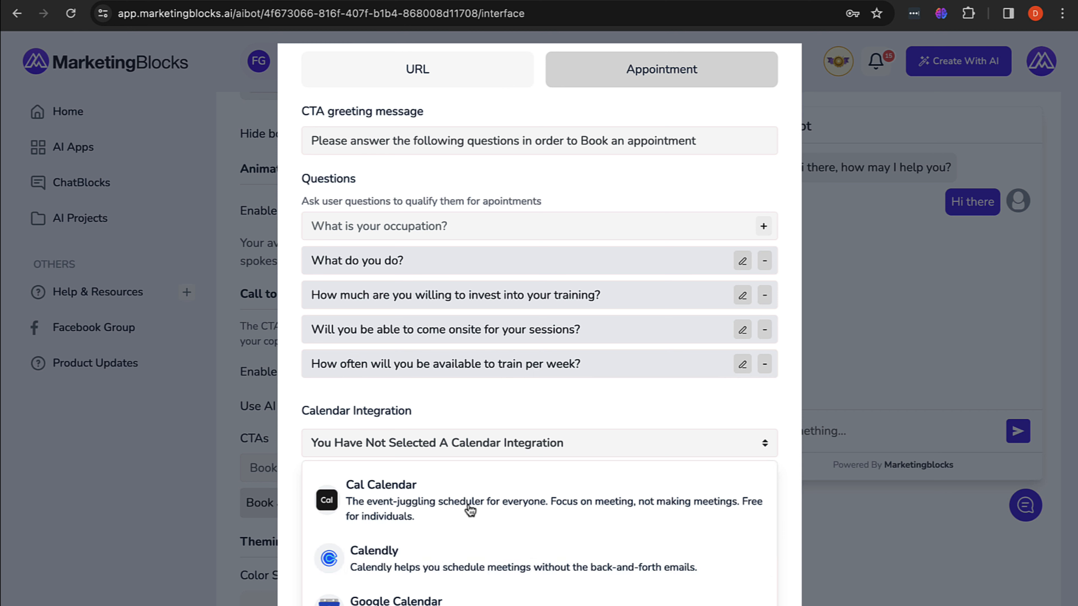
pyautogui.scroll(-1, 470, 507)
pyautogui.scroll(1, 470, 508)
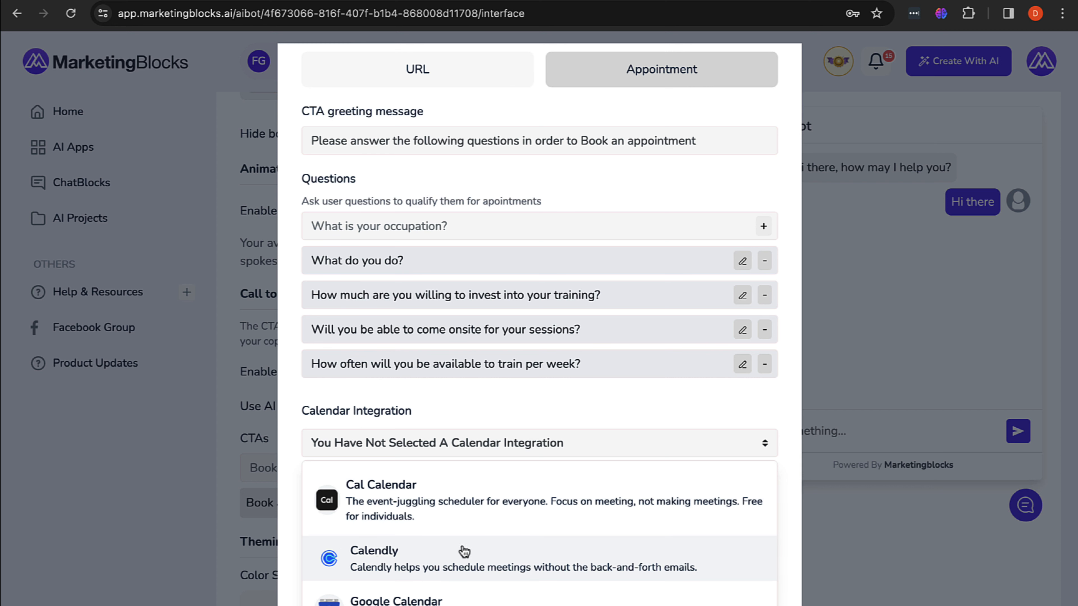
pyautogui.scroll(-2, 331, 561)
pyautogui.click(433, 535)
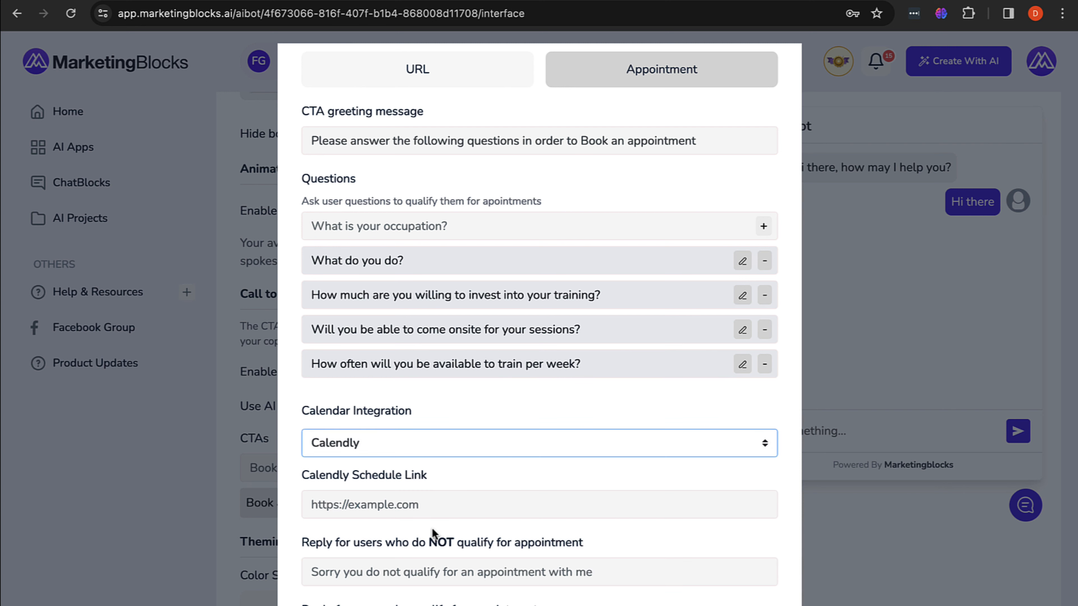
# Step: Paste the Calendly growth-call link and set the unqualified reply to 'Sorry, you do not qualify…try again some other time.'
pyautogui.click(447, 501)
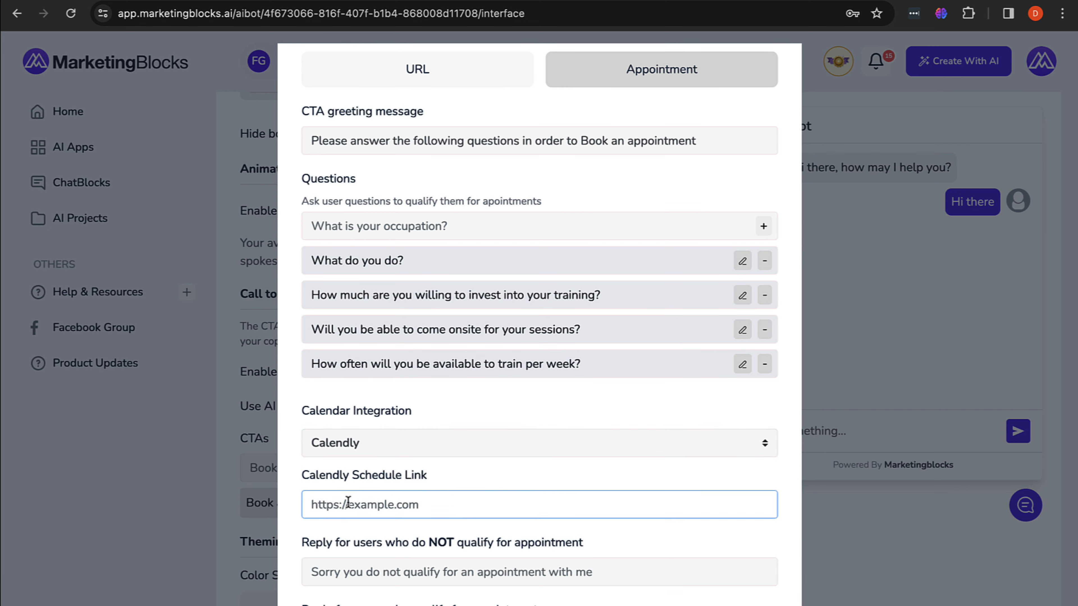
pyautogui.write('https://calendly.com/marketingblocks/growth-call')
pyautogui.scroll(-1, 467, 506)
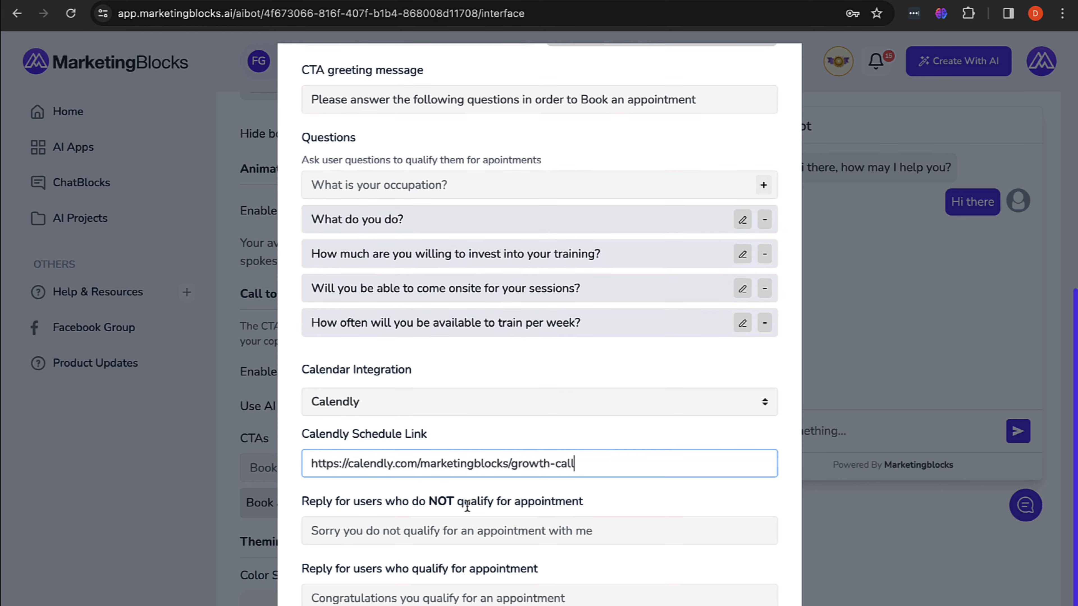
pyautogui.scroll(-1, 467, 506)
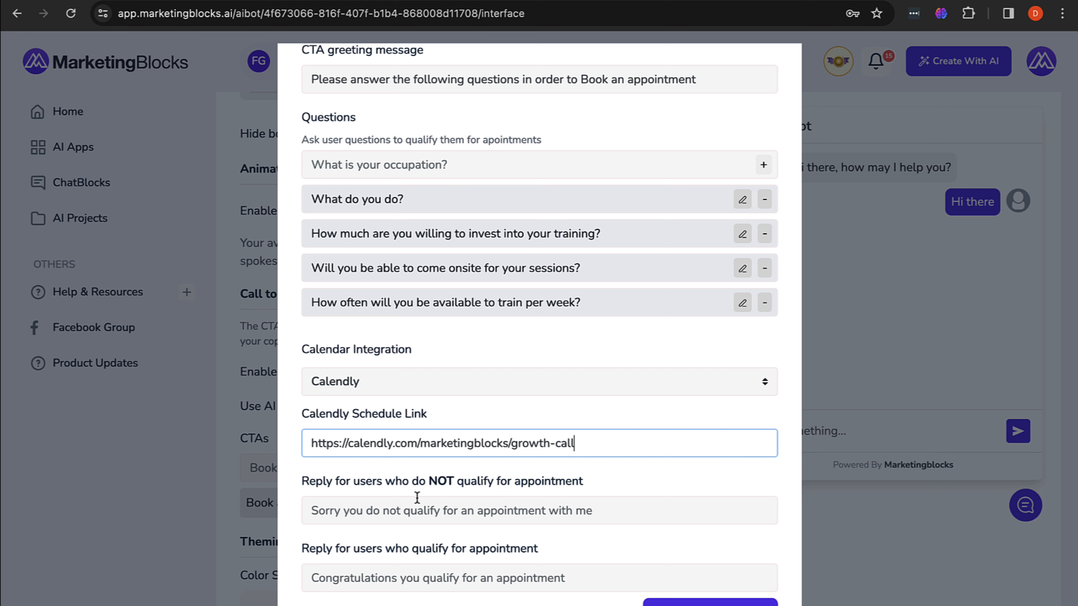
pyautogui.click(415, 512)
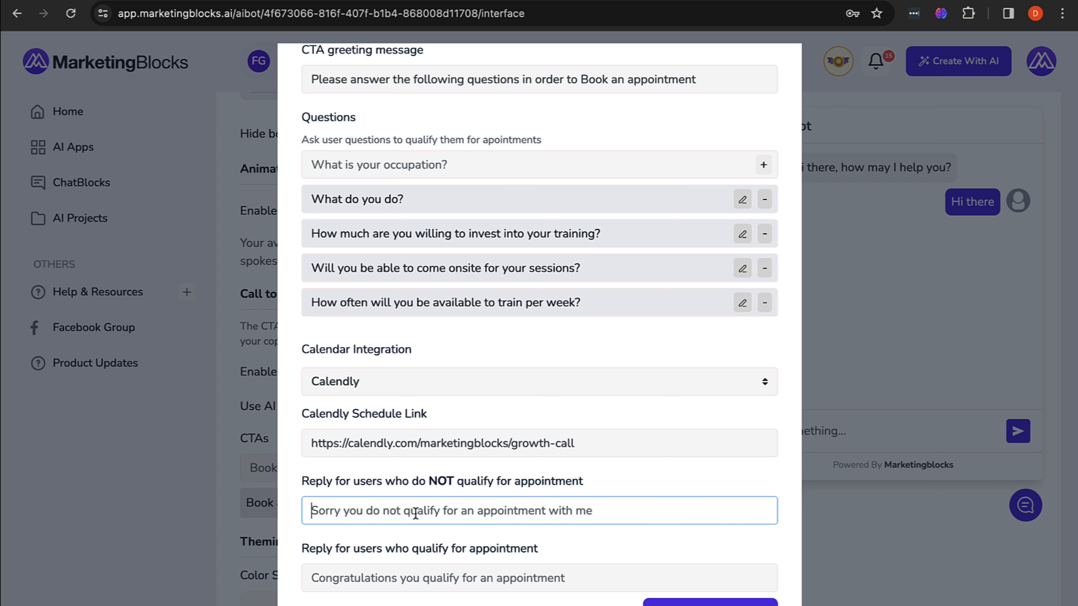
pyautogui.write('Sorry')
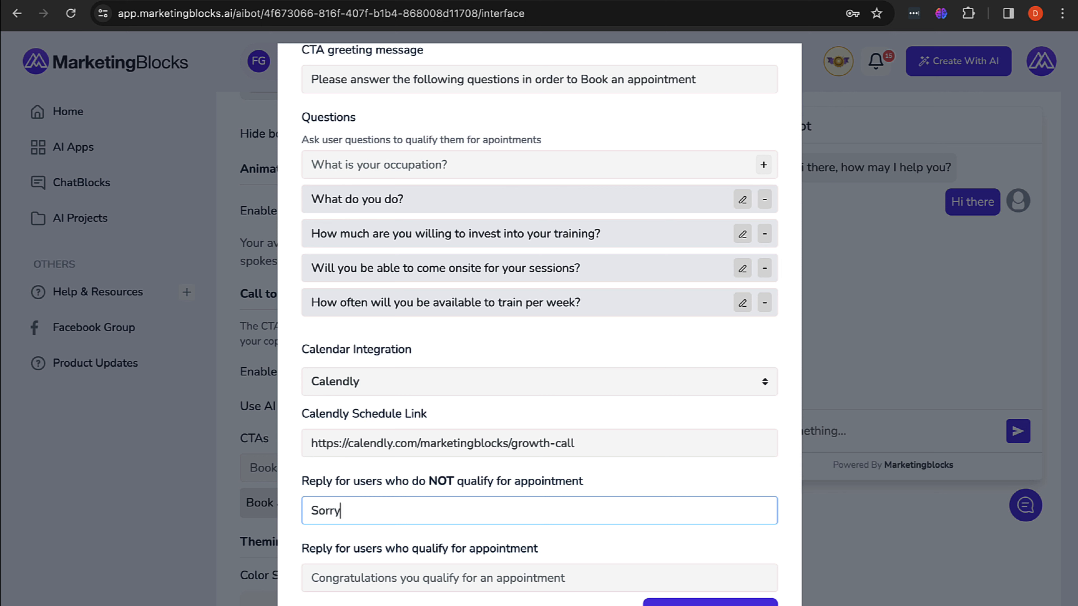
pyautogui.write(', you do not qualify for ')
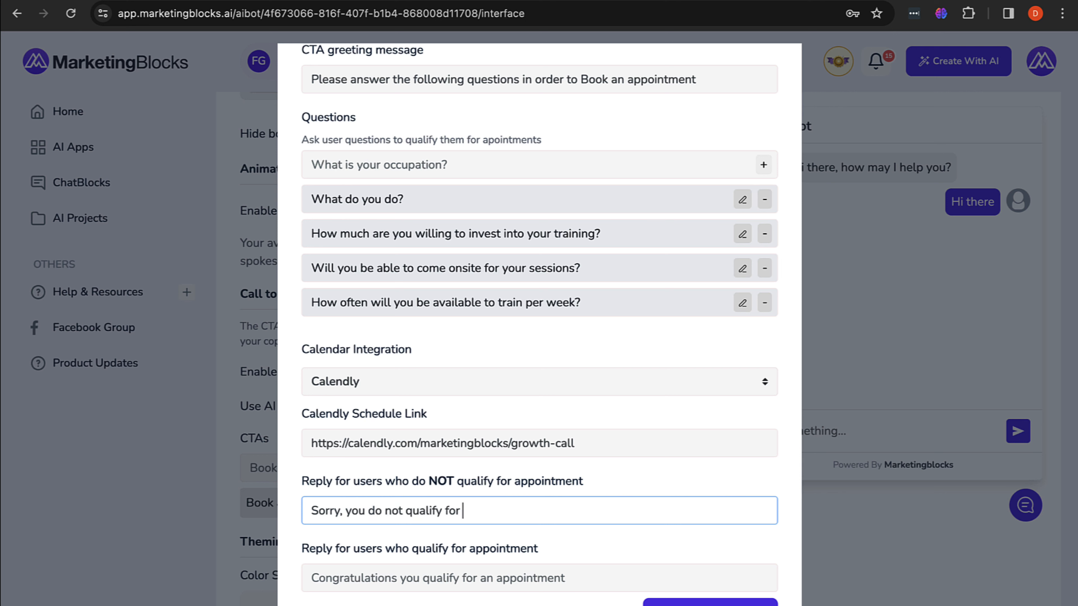
pyautogui.write('an appointment, please t')
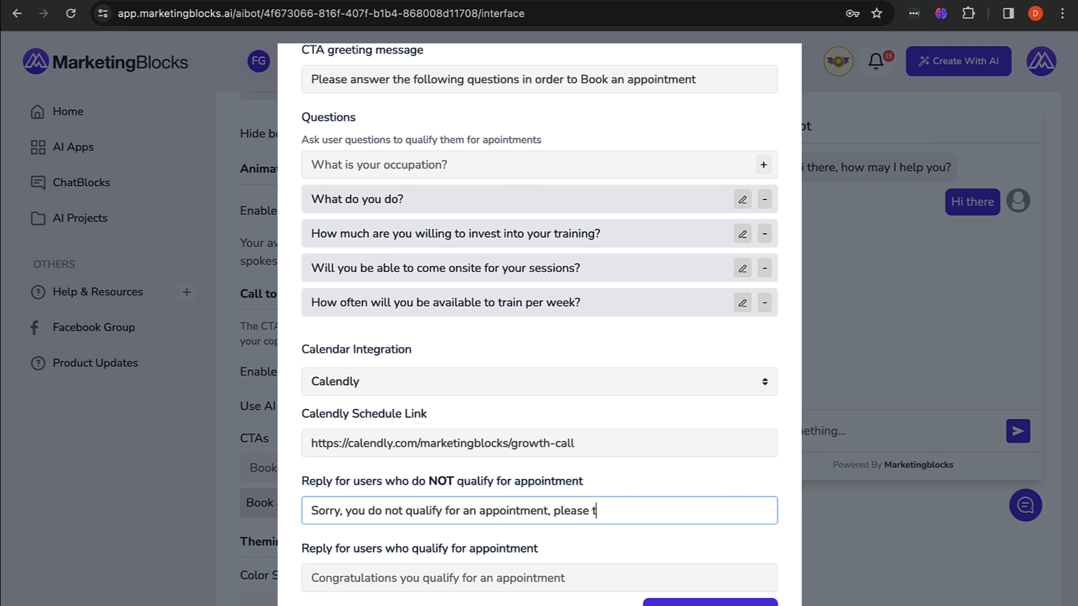
pyautogui.write('ry again some ot')
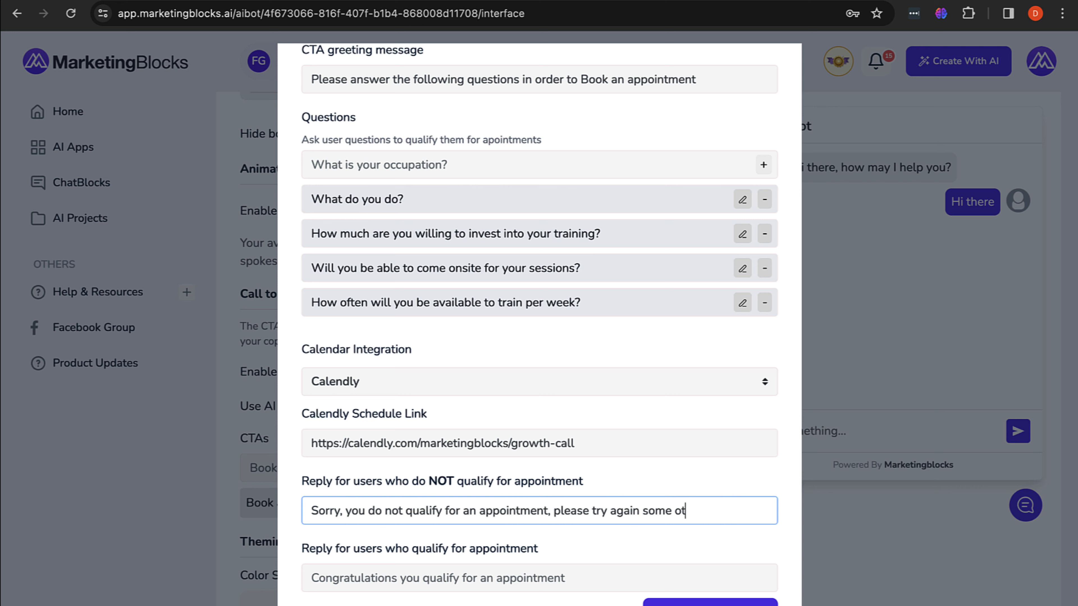
pyautogui.write('her time.')
# Step: Set the qualified-lead reply to 'Congratulations! Go ahead to book a time.'
pyautogui.click(380, 577)
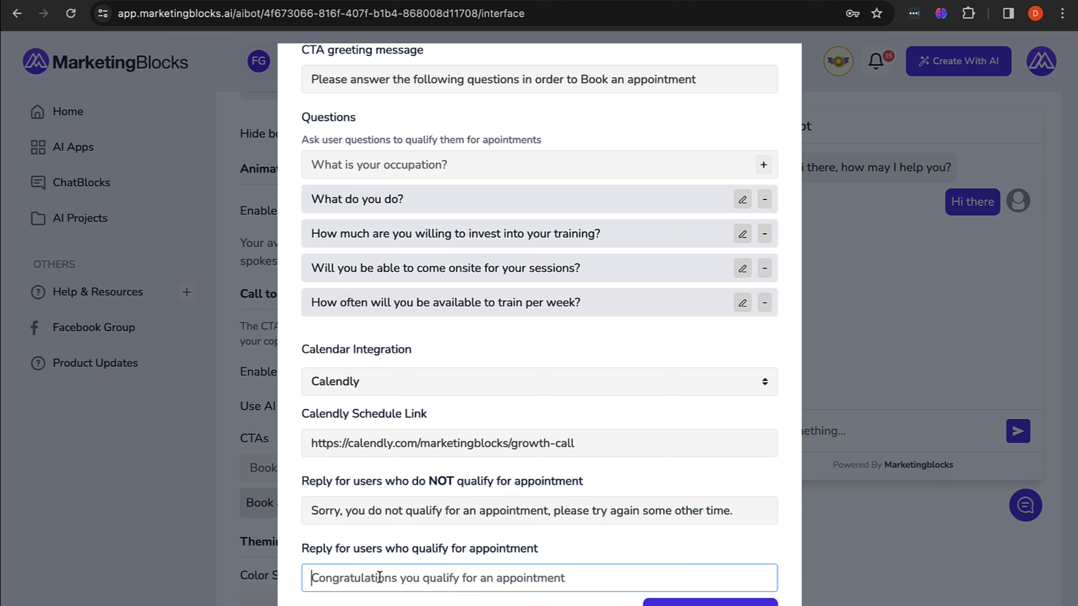
pyautogui.write('C')
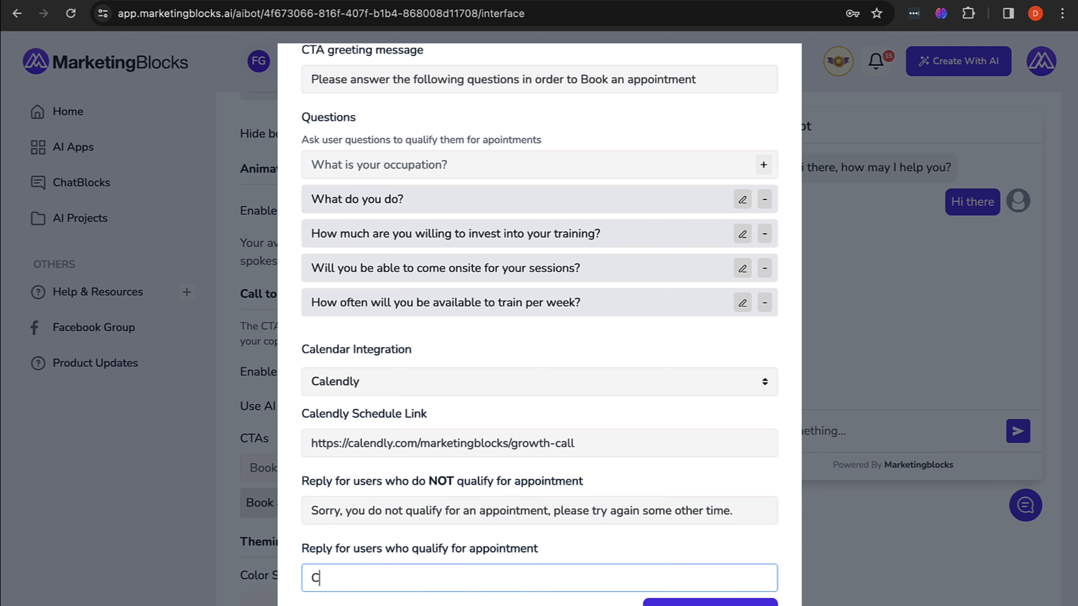
pyautogui.write('ongratulations,')
pyautogui.press('BackSpace')
pyautogui.write('! Go ')
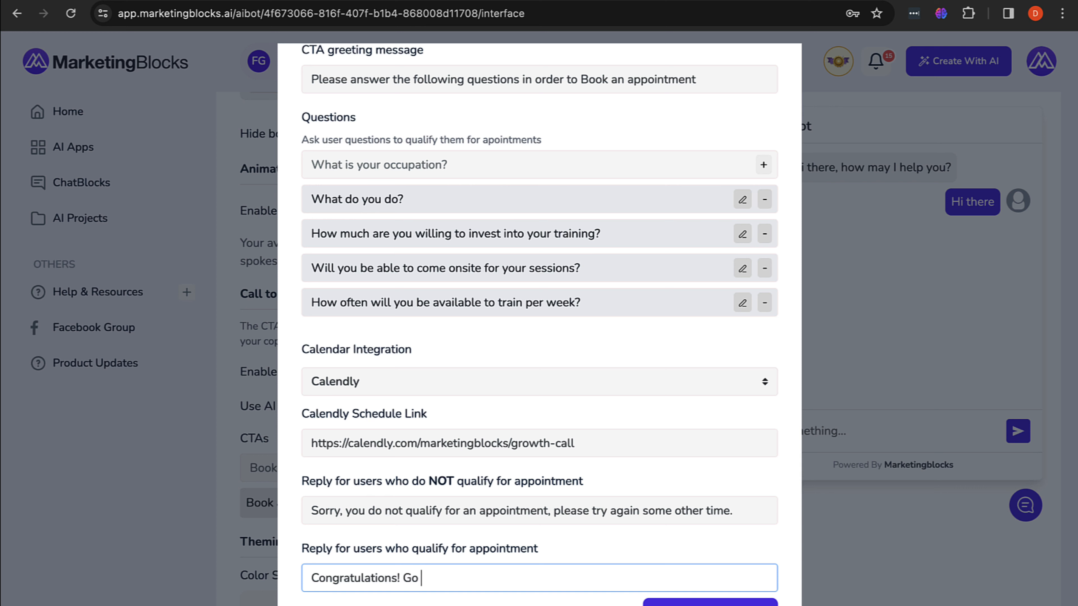
pyautogui.write('ahead to book a time.')
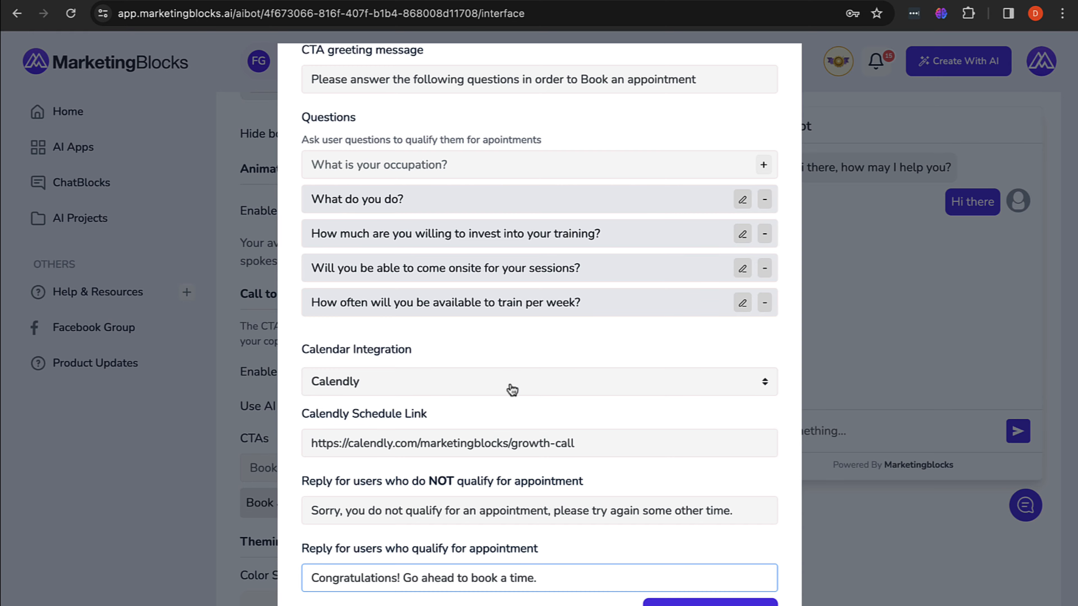
# Step: Save the Book an appointment CTA settings
pyautogui.scroll(10, 512, 390)
pyautogui.scroll(-6, 518, 345)
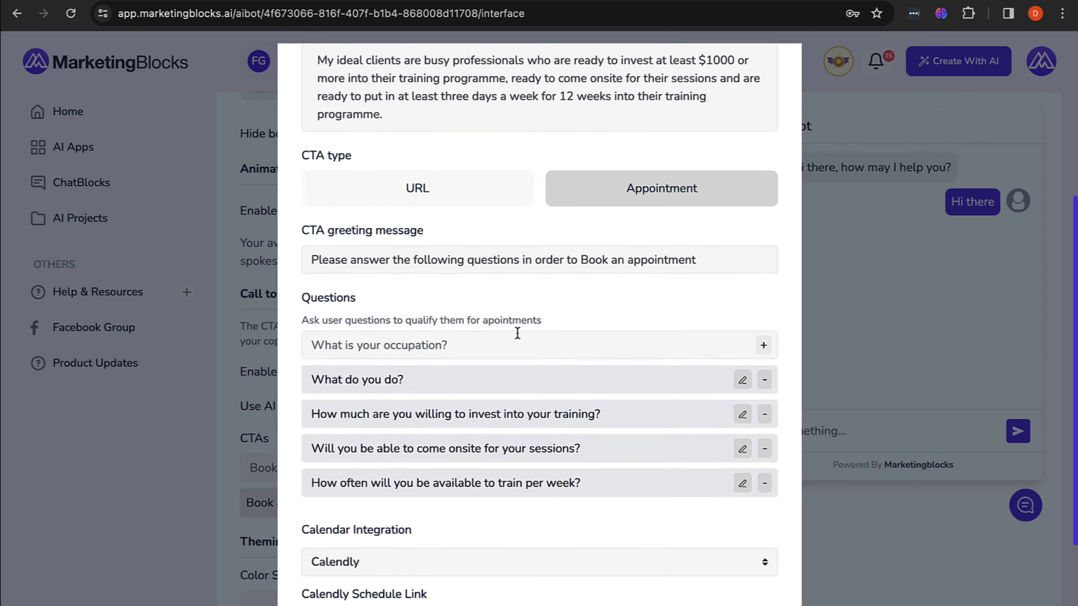
pyautogui.scroll(-4, 517, 333)
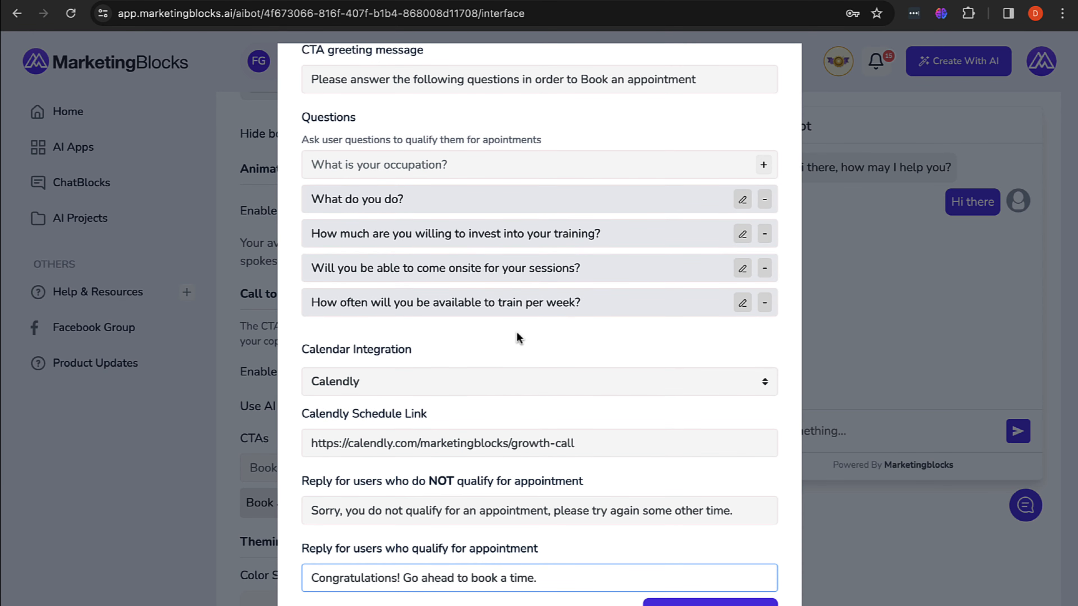
pyautogui.scroll(10, 517, 337)
pyautogui.scroll(-10, 518, 336)
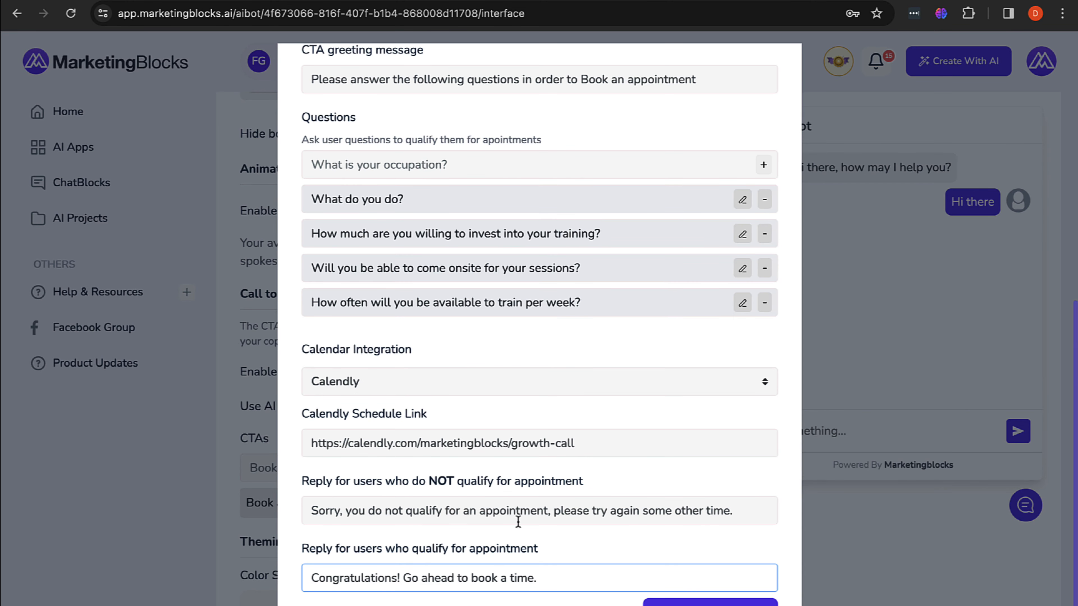
pyautogui.click(708, 602)
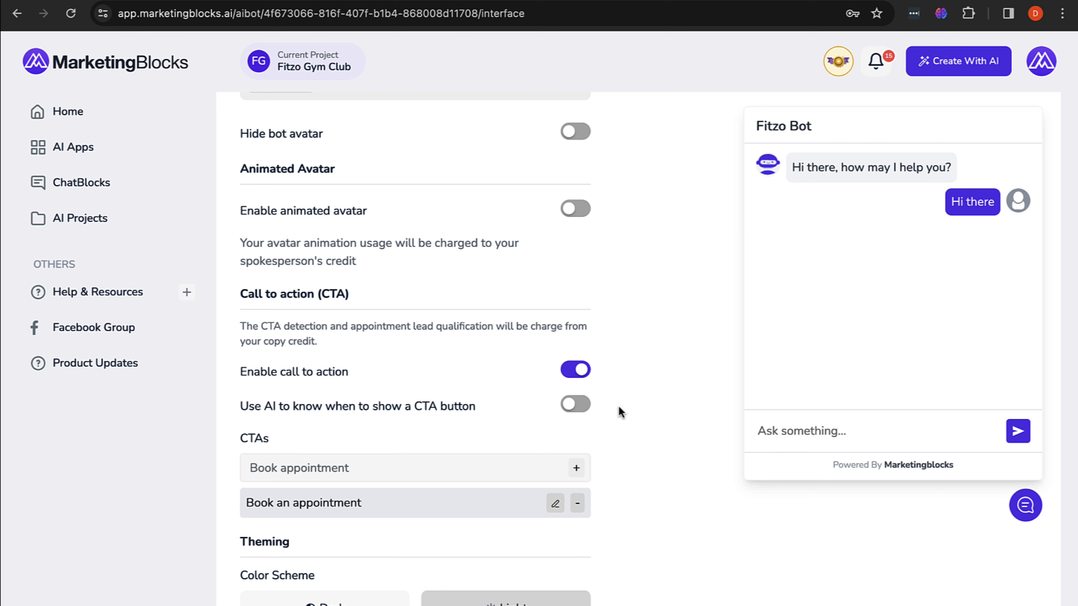
# Step: Clear the stray 'Pricing' CTA label and save Fitzo Bot's interface settings
pyautogui.click(484, 475)
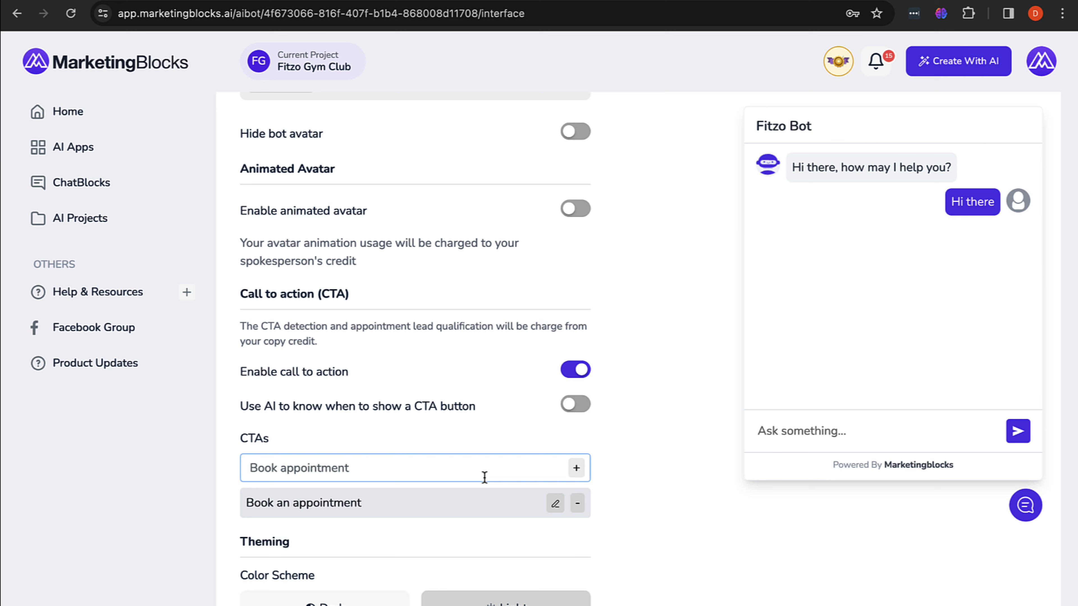
pyautogui.write('Princin')
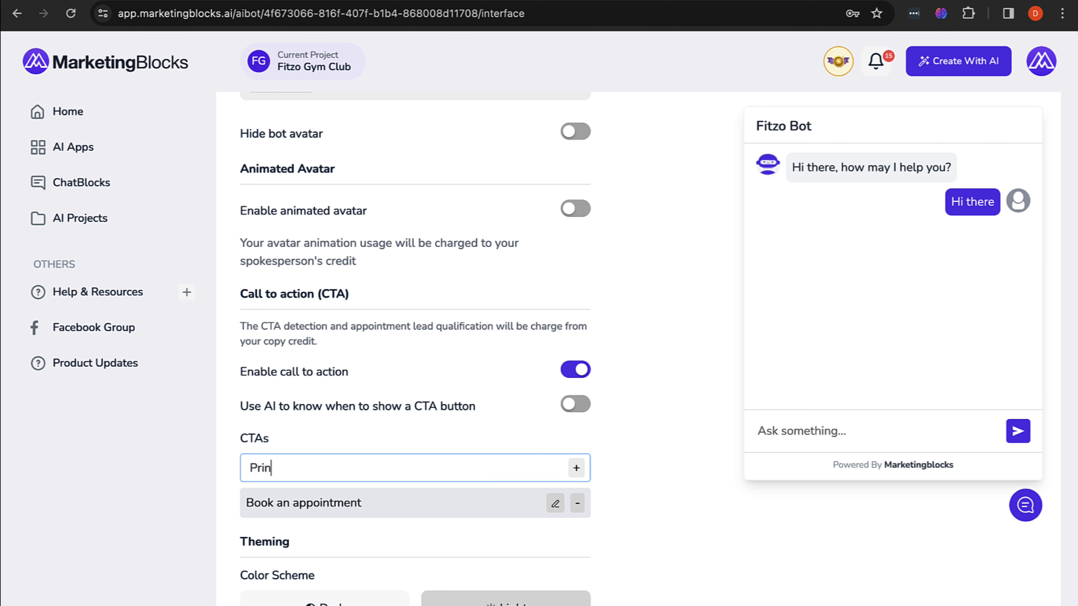
pyautogui.press('BackSpace')
pyautogui.press('BackSpace')
pyautogui.press('BackSpace')
pyautogui.press('BackSpace')
pyautogui.write('cing')
pyautogui.press('Return')
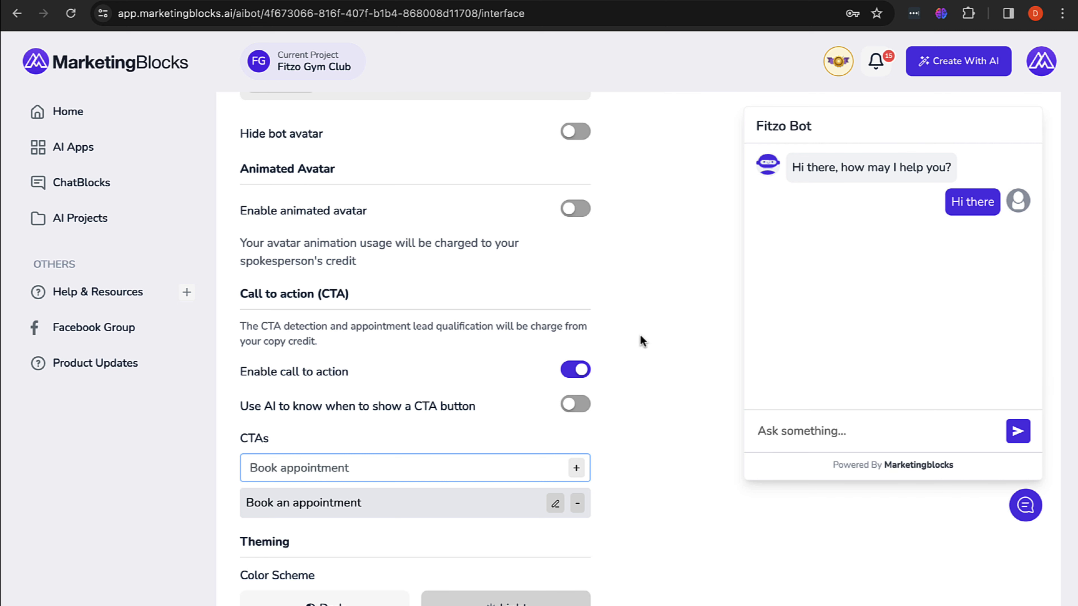
pyautogui.scroll(15, 819, 201)
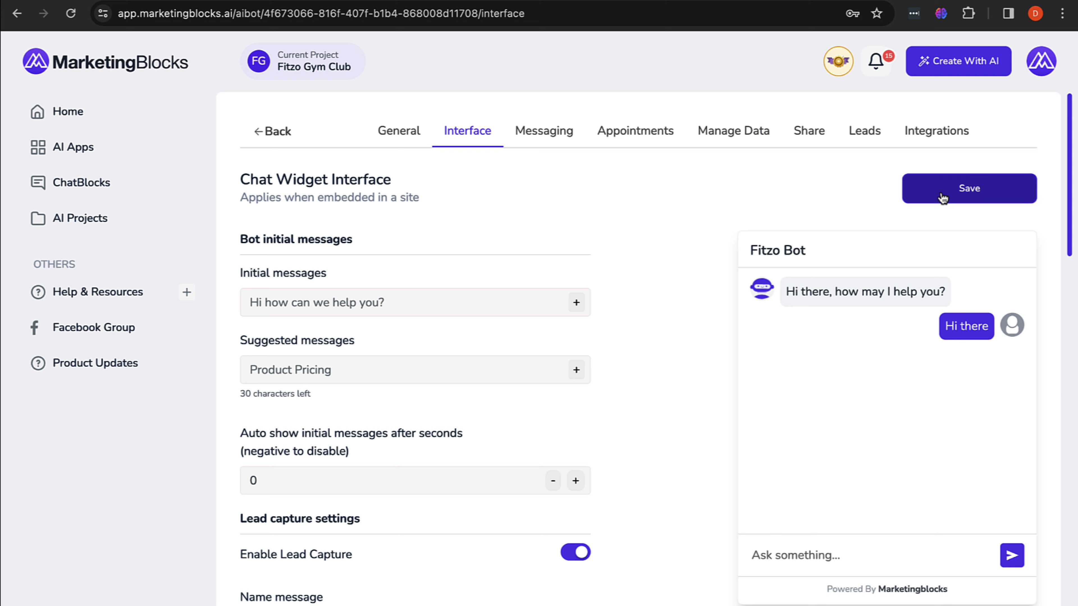
pyautogui.click(942, 194)
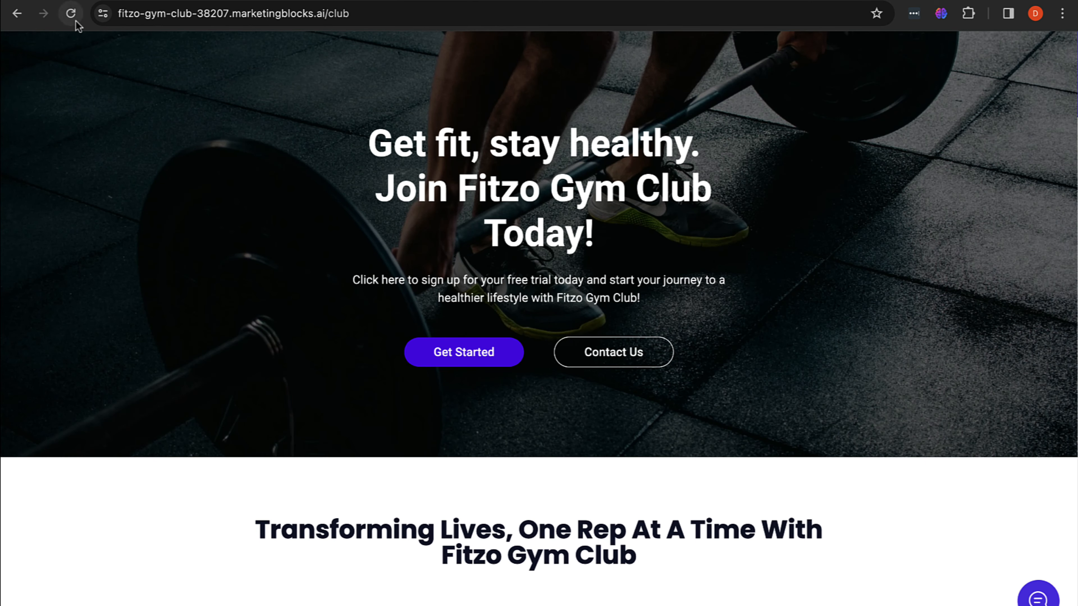
# Step: Reload the gym site, open the Fitzo Bot chat, and submit the visitor's name and e-mail
pyautogui.click(70, 14)
pyautogui.click(1039, 599)
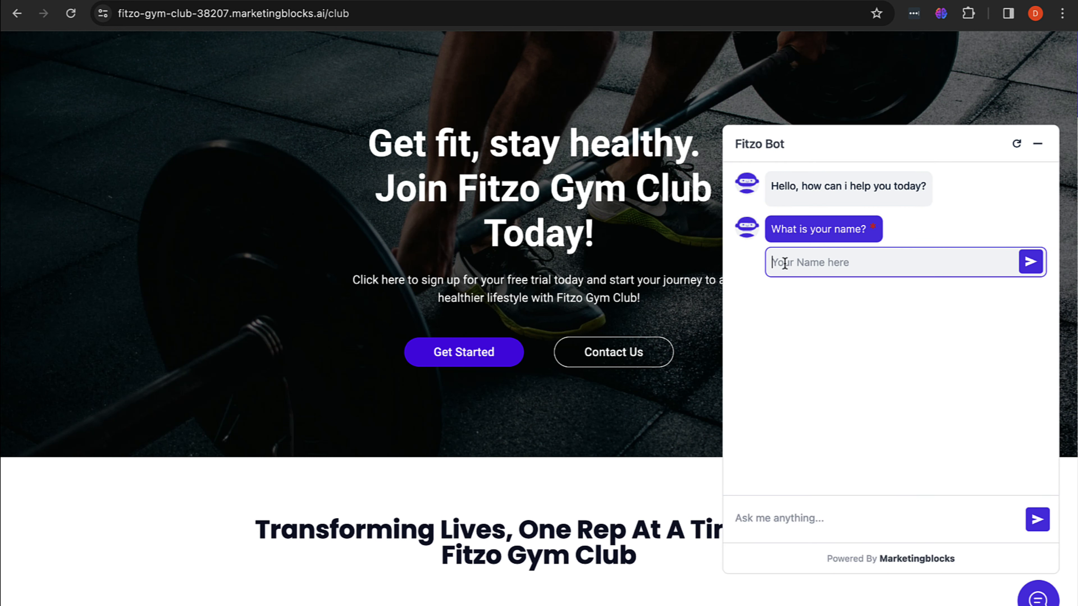
pyautogui.write('d')
pyautogui.press('BackSpace')
pyautogui.write('Davidson')
pyautogui.click(1028, 268)
pyautogui.click(821, 258)
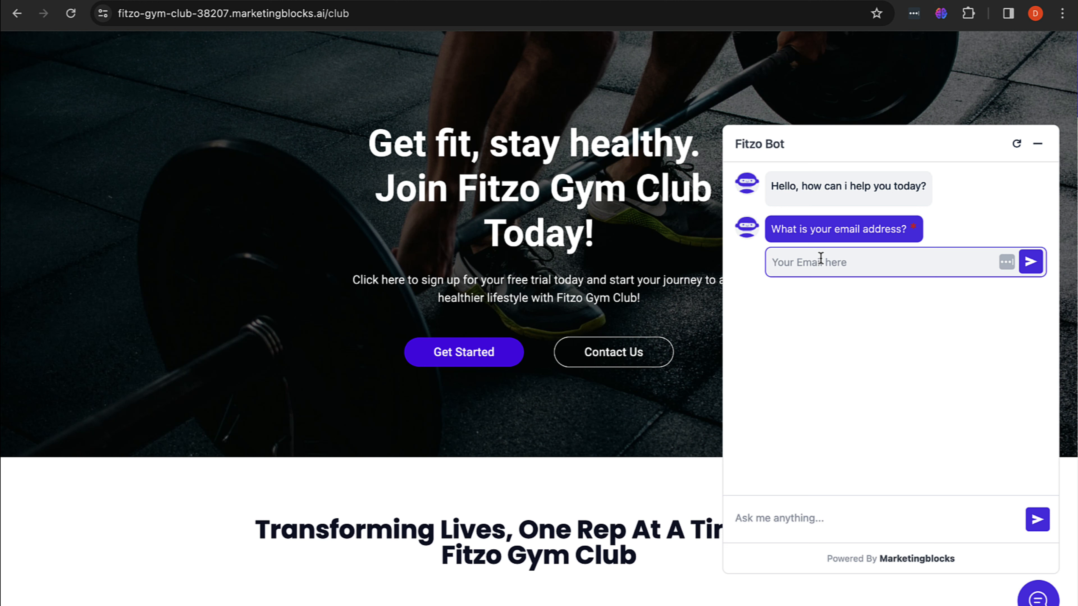
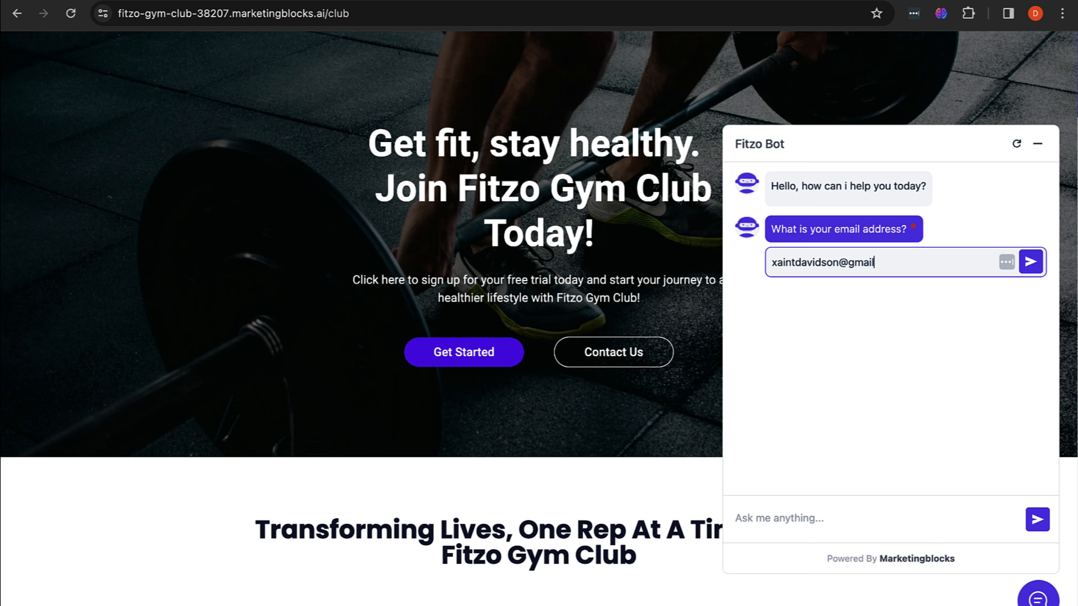
pyautogui.click(1031, 263)
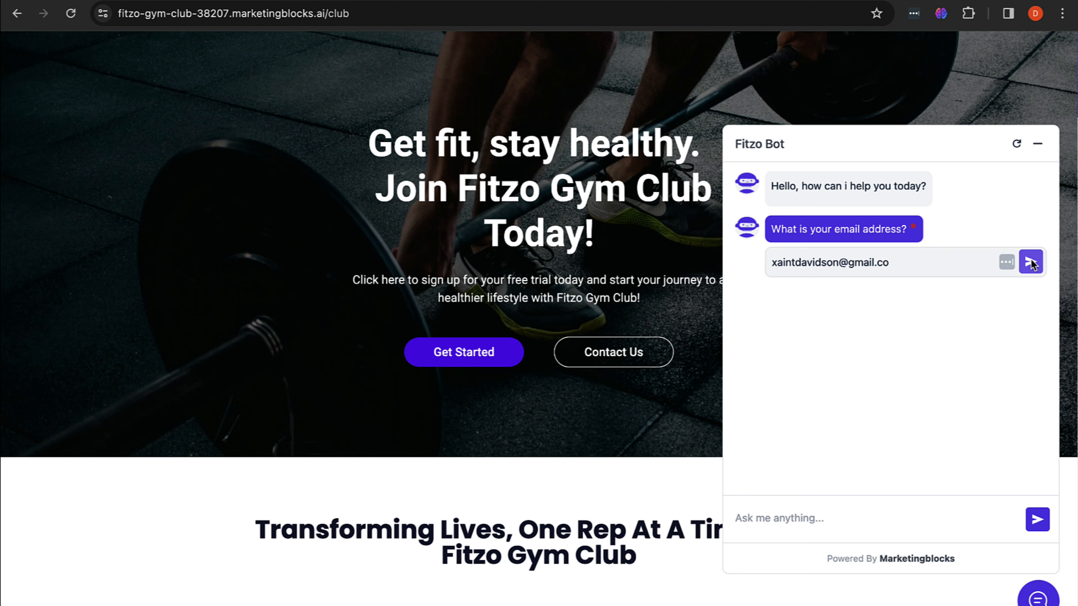
# Step: Send 'Hello' to Fitzo Bot in the chat
pyautogui.click(786, 515)
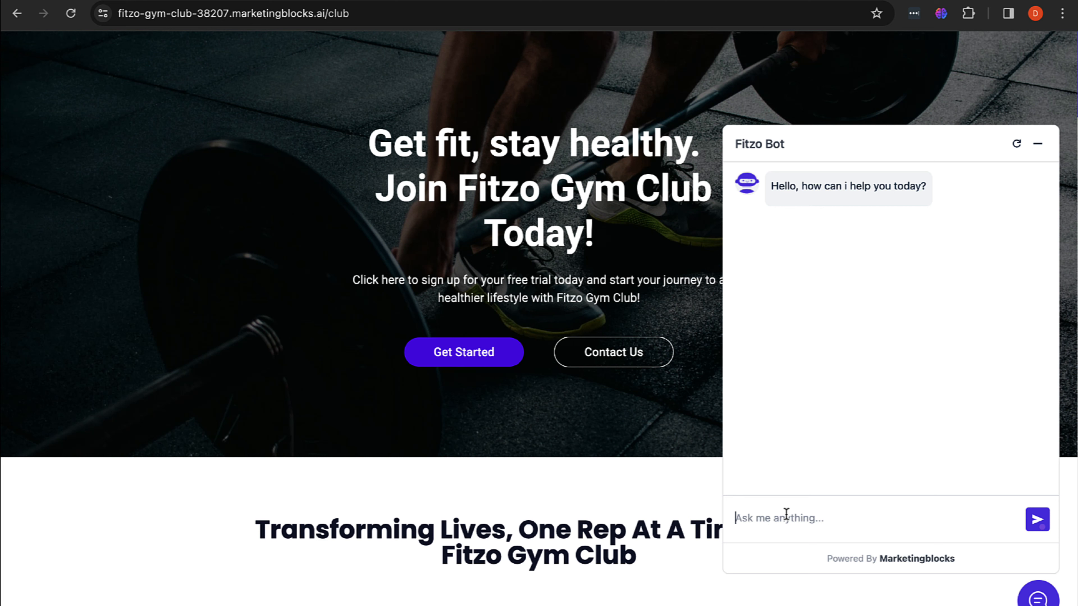
pyautogui.click(786, 514)
pyautogui.write('hi')
pyautogui.press('BackSpace')
pyautogui.press('BackSpace')
pyautogui.write('Hello')
pyautogui.press('Return')
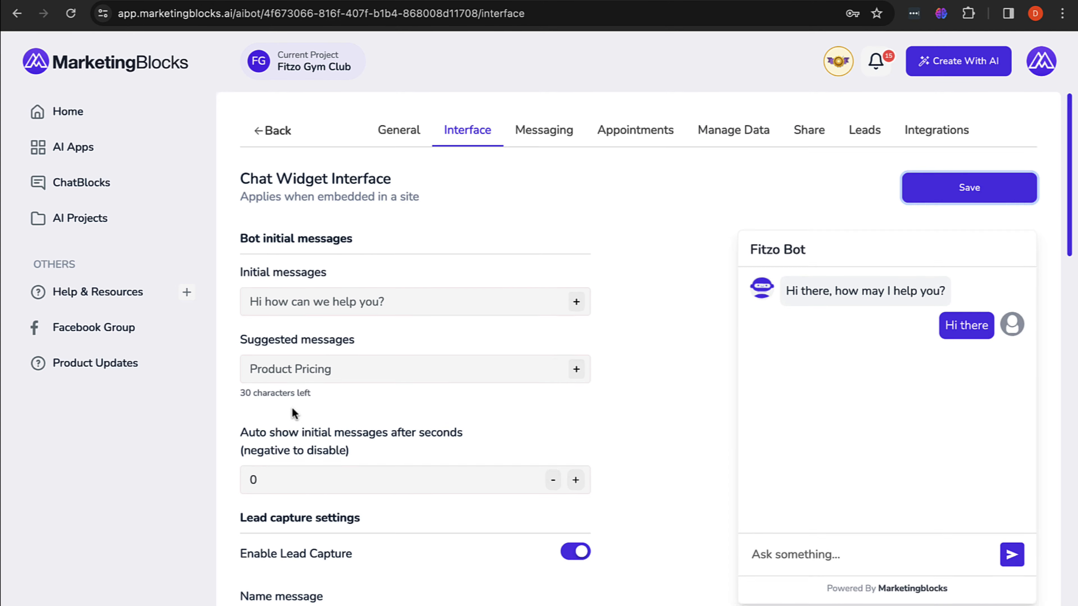
pyautogui.scroll(-15, 292, 407)
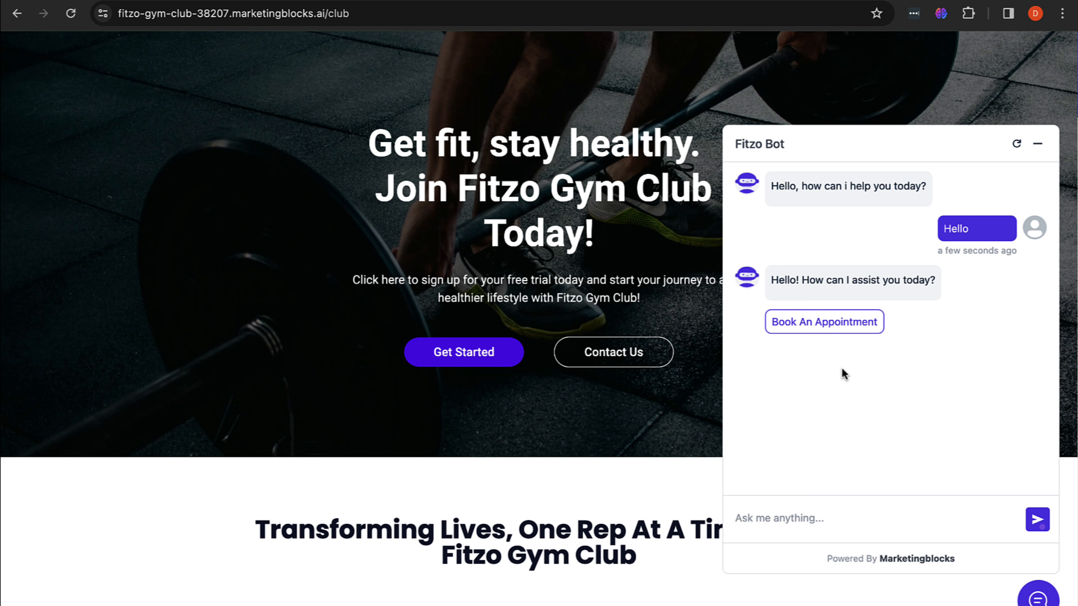
# Step: Start booking and answer 'I'm a digital marketing professional' and '$1500' investment
pyautogui.click(814, 324)
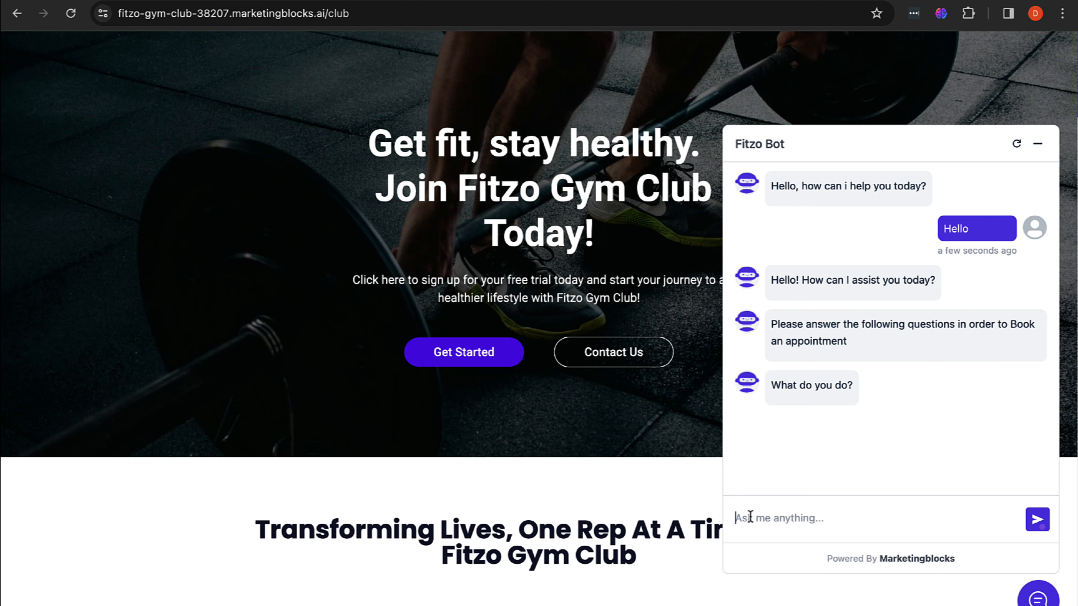
pyautogui.write("I'm a digital marketin")
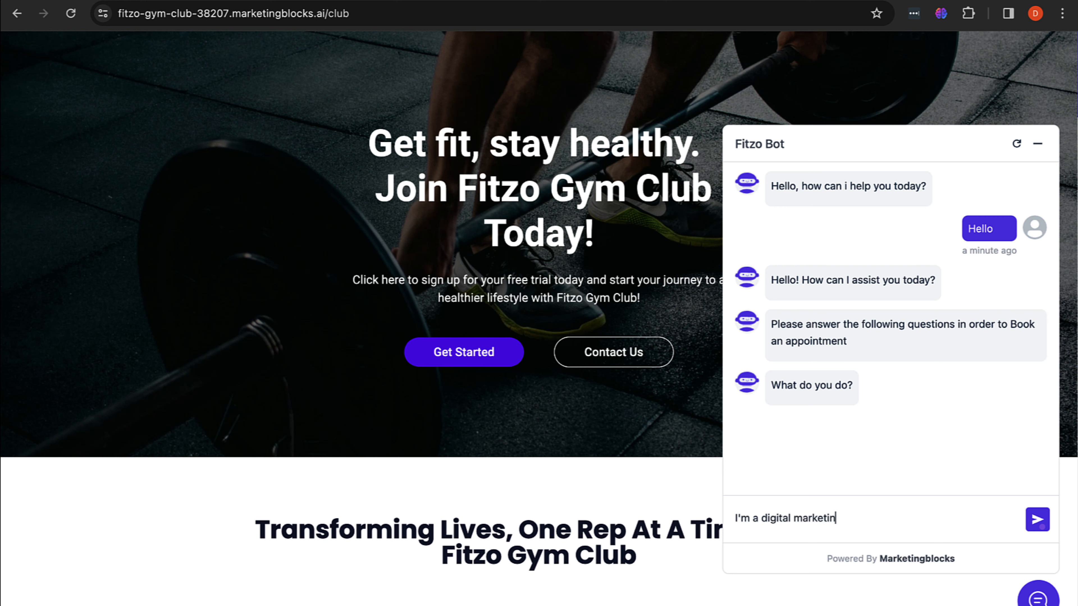
pyautogui.write('g professional')
pyautogui.press('Return')
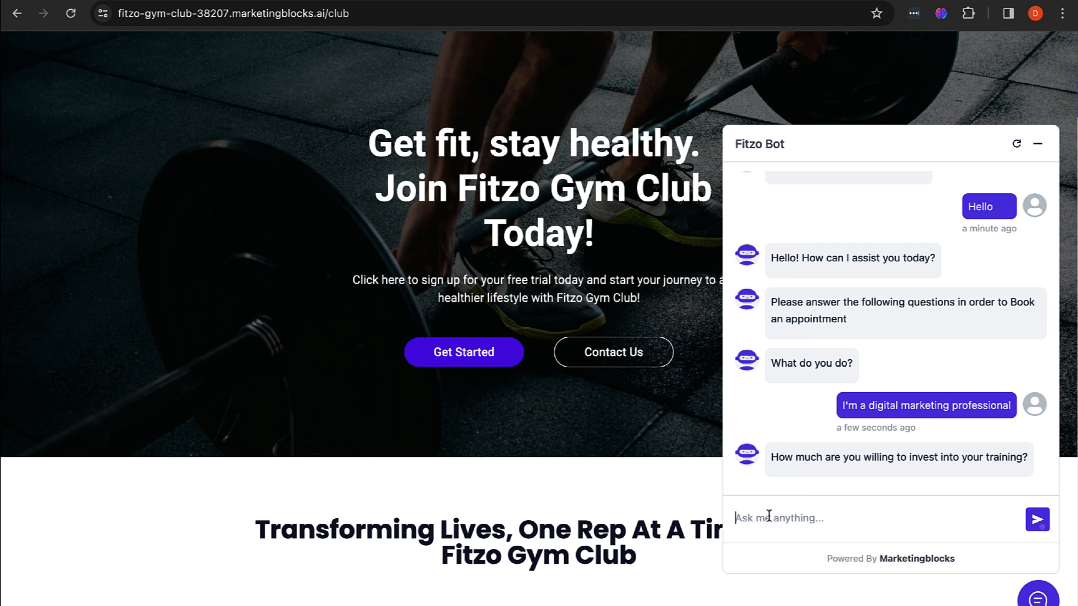
pyautogui.write('$1500')
pyautogui.click(1036, 518)
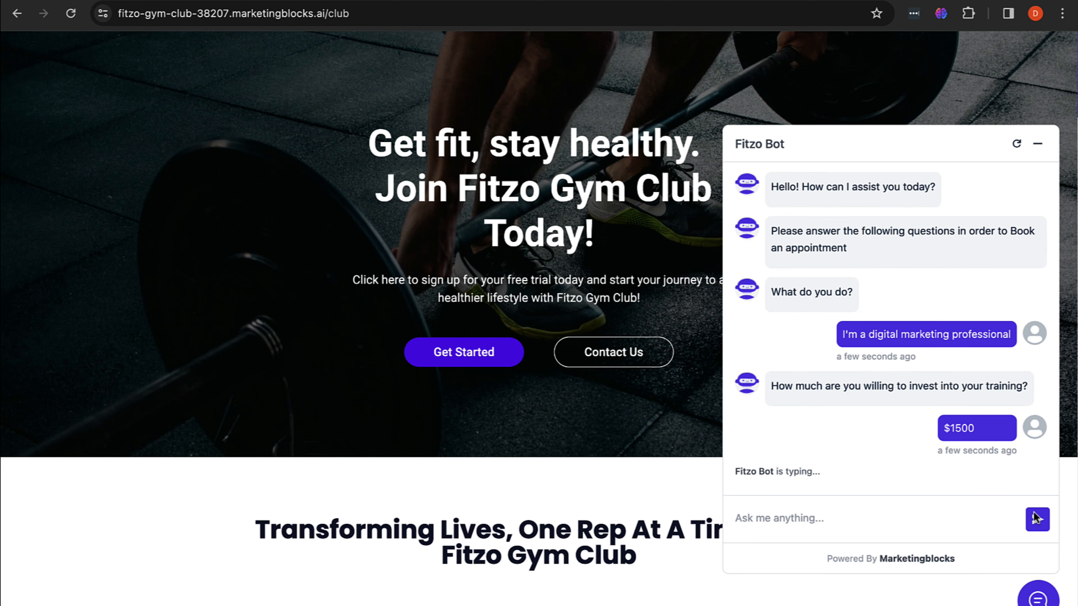
# Step: Answer 'Yes' for onsite and 'at least five times per week for six months', then open the Calendly link
pyautogui.write('Yes')
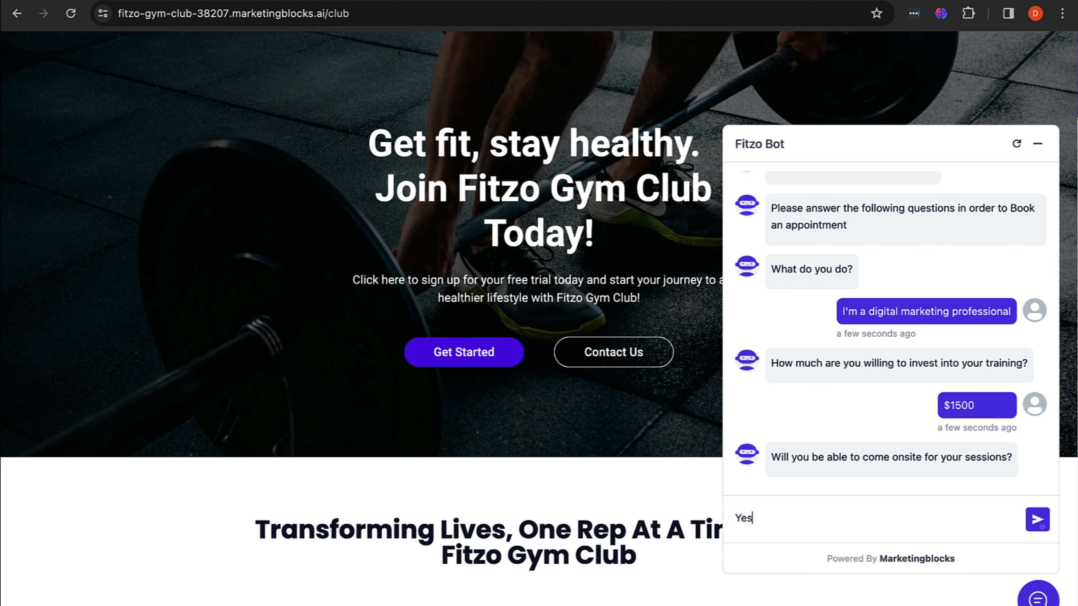
pyautogui.click(1029, 519)
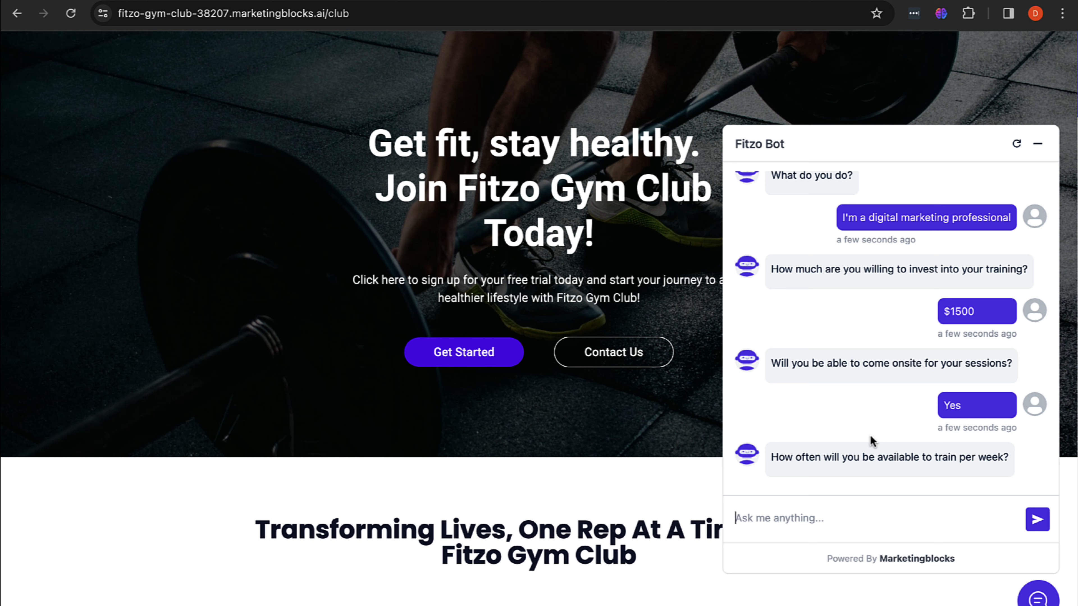
pyautogui.write('at leas')
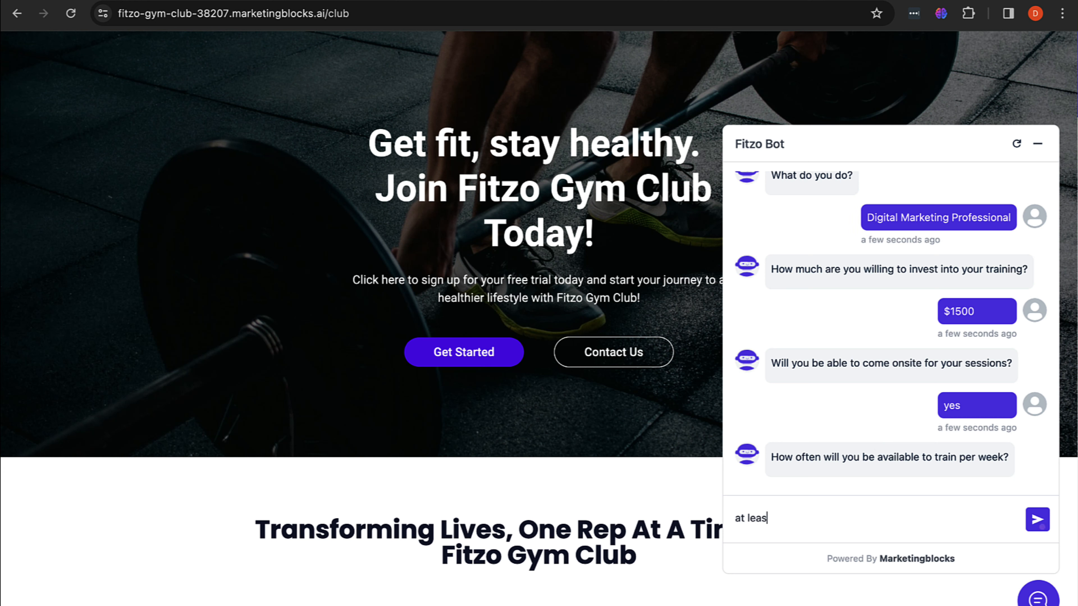
pyautogui.write('t five times per week for ')
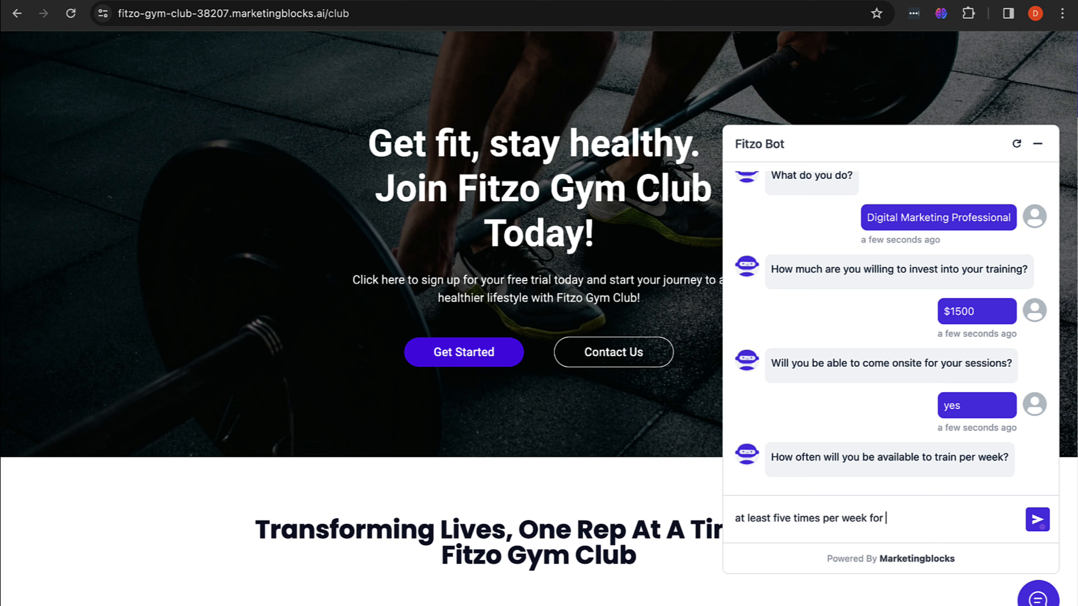
pyautogui.write('six months')
pyautogui.click(1035, 519)
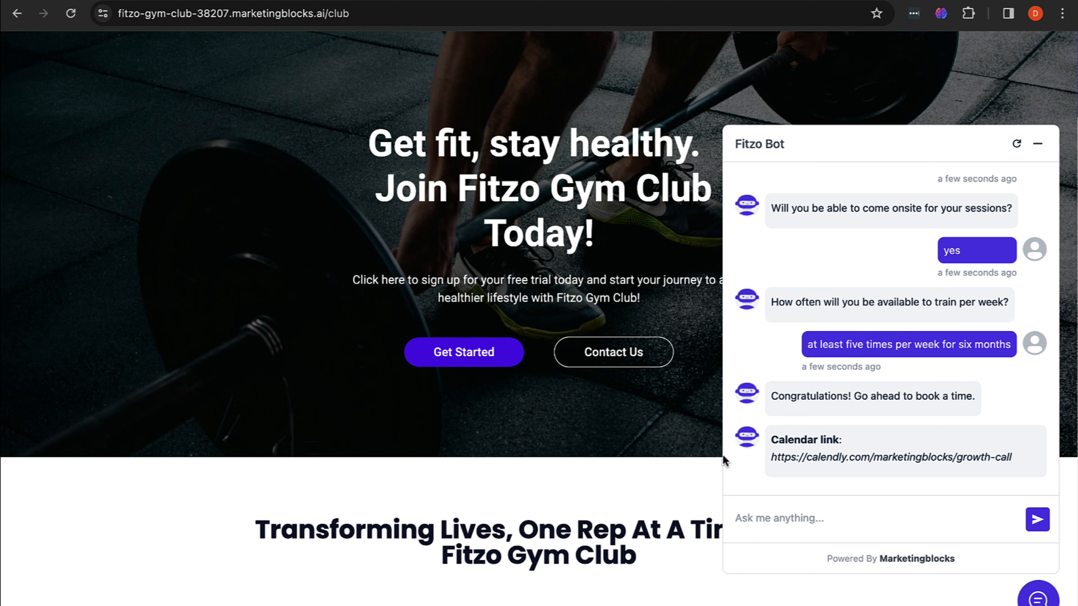
pyautogui.click(839, 458)
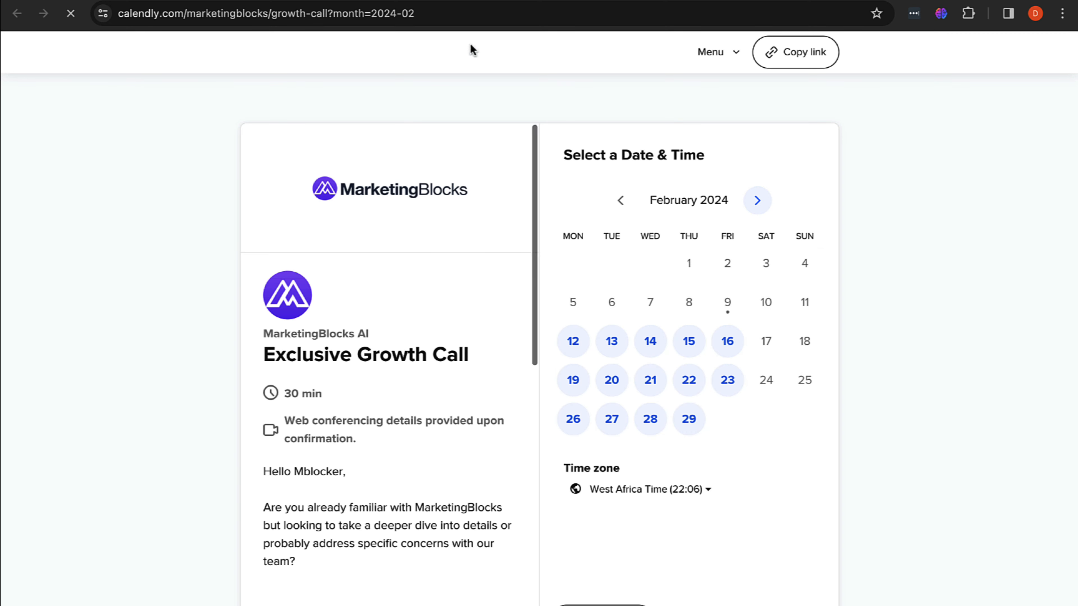
# Step: Back in MarketingBlocks, reopen the Book an appointment CTA to review its questions, then close it
pyautogui.click(170, 1)
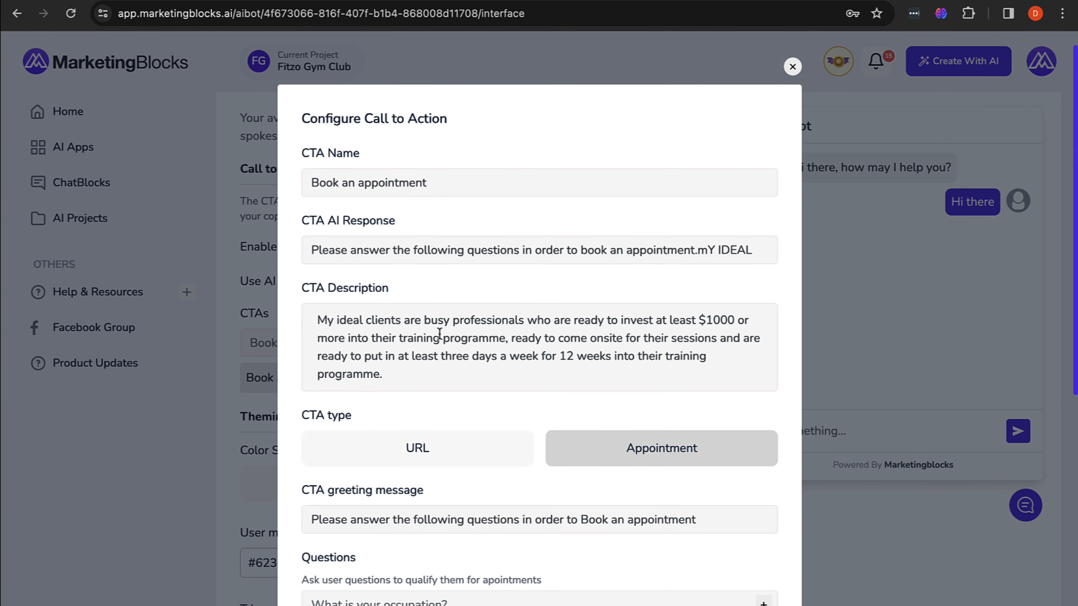
pyautogui.click(792, 68)
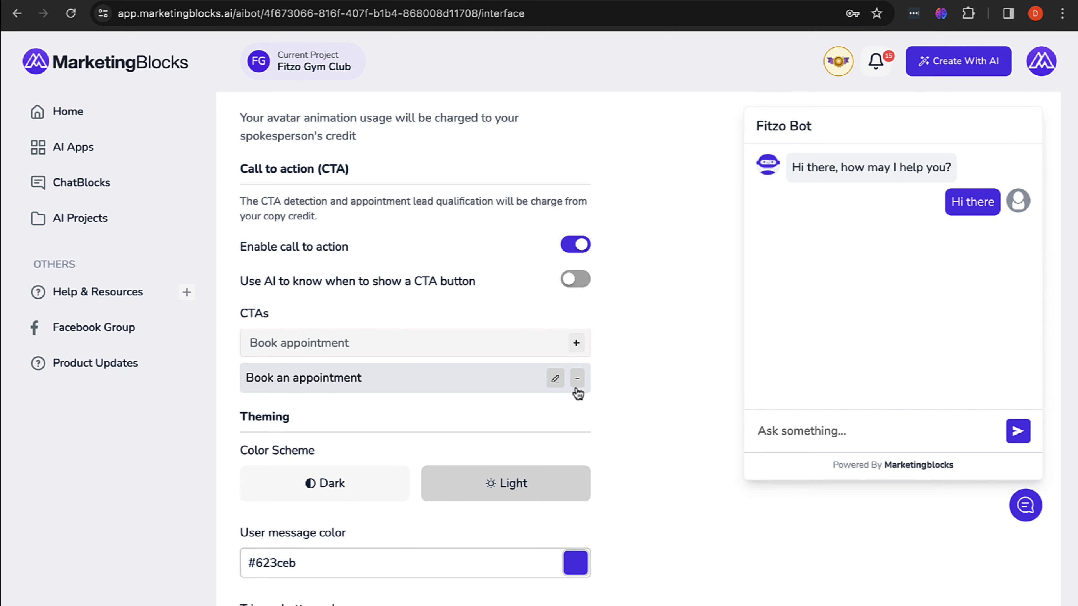
pyautogui.click(555, 379)
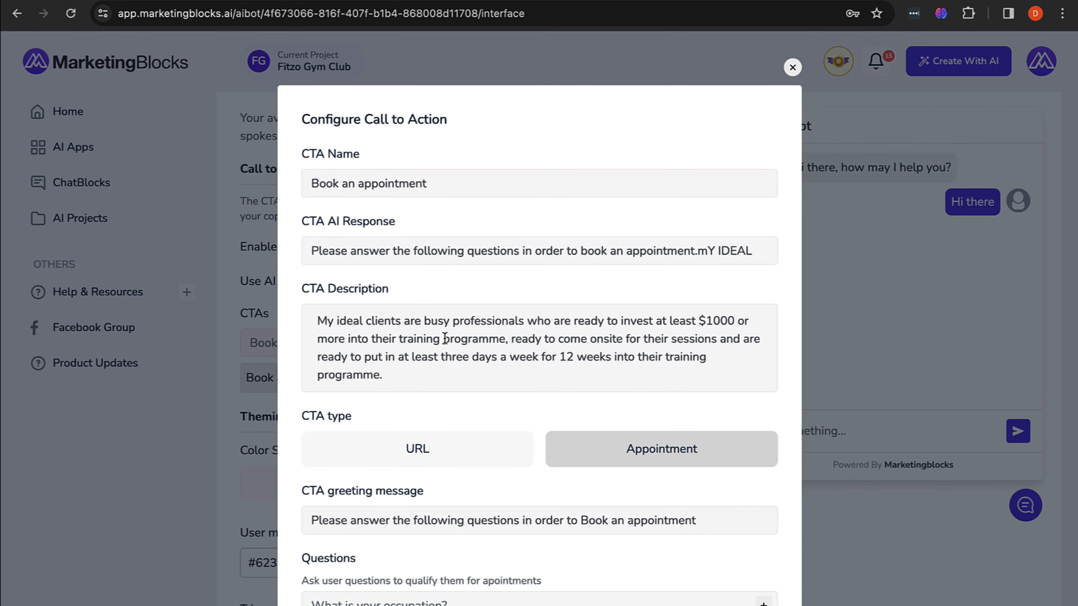
pyautogui.scroll(-1, 441, 336)
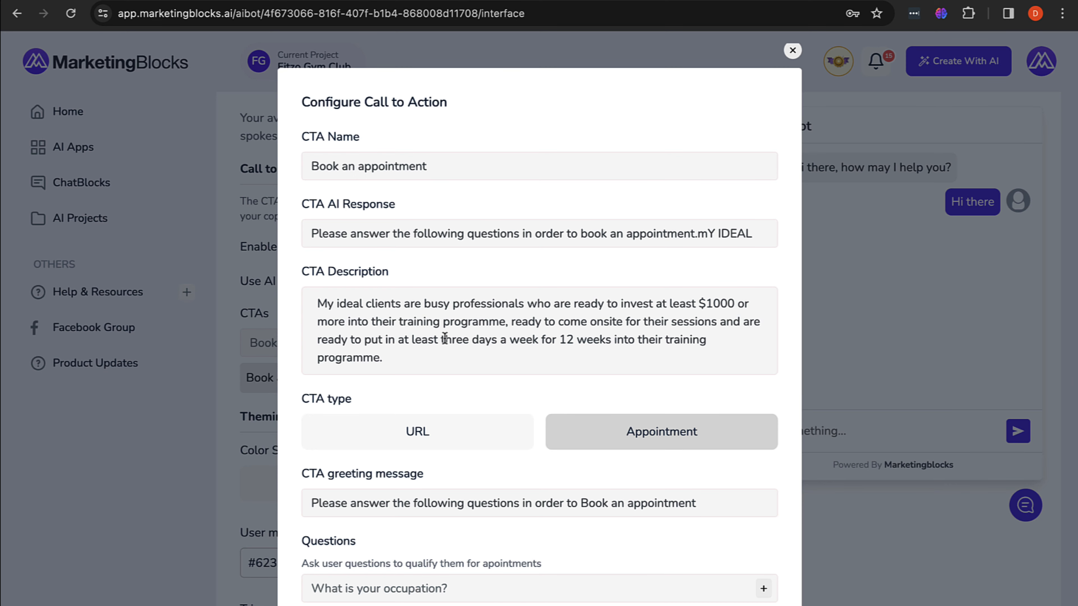
pyautogui.scroll(-10, 445, 339)
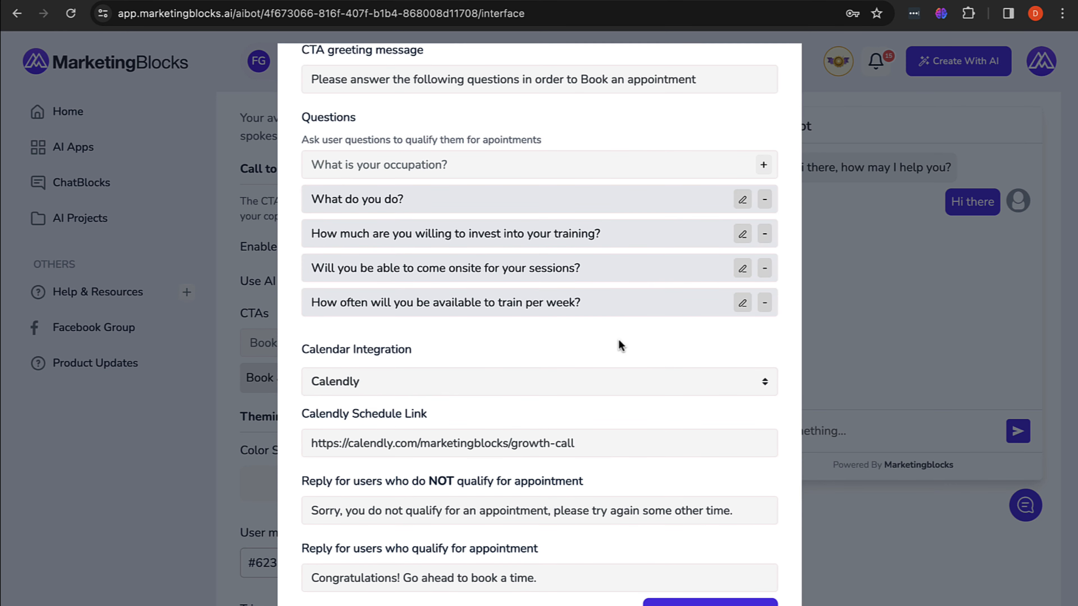
pyautogui.scroll(10, 620, 346)
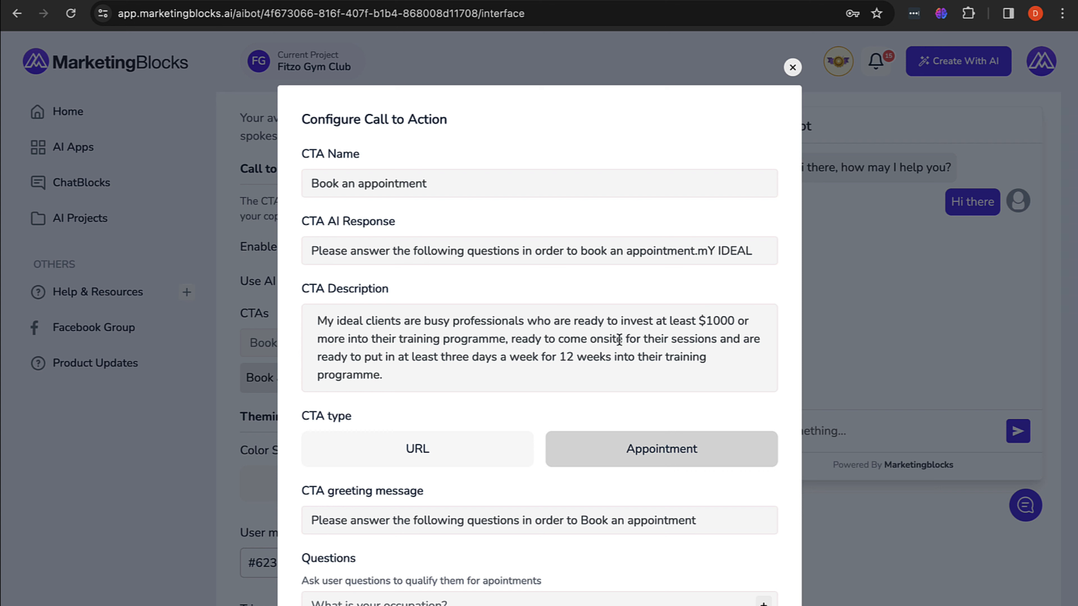
pyautogui.click(793, 67)
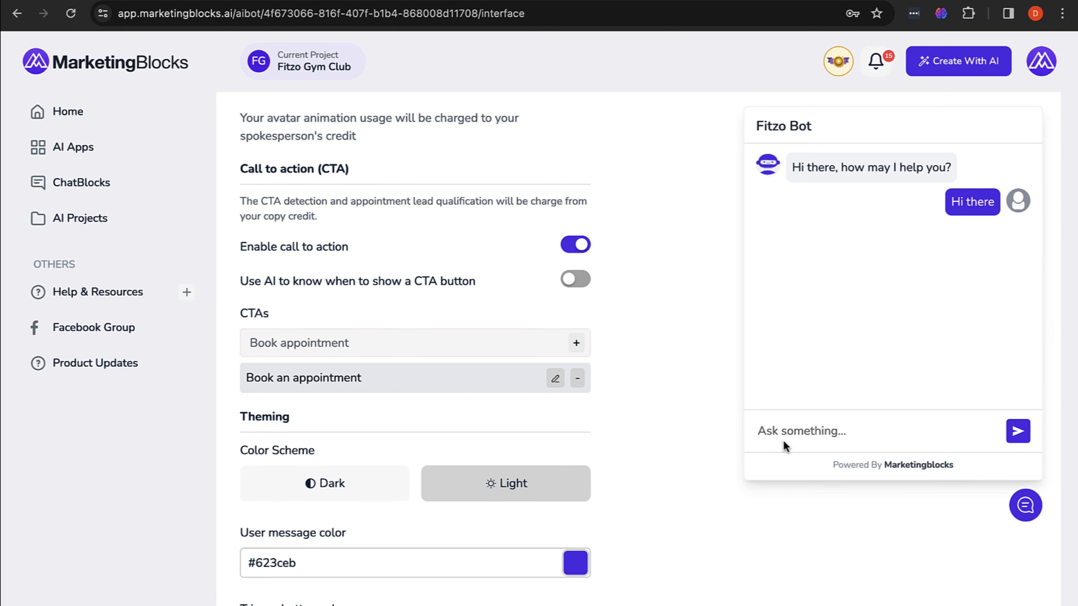
pyautogui.scroll(10, 783, 441)
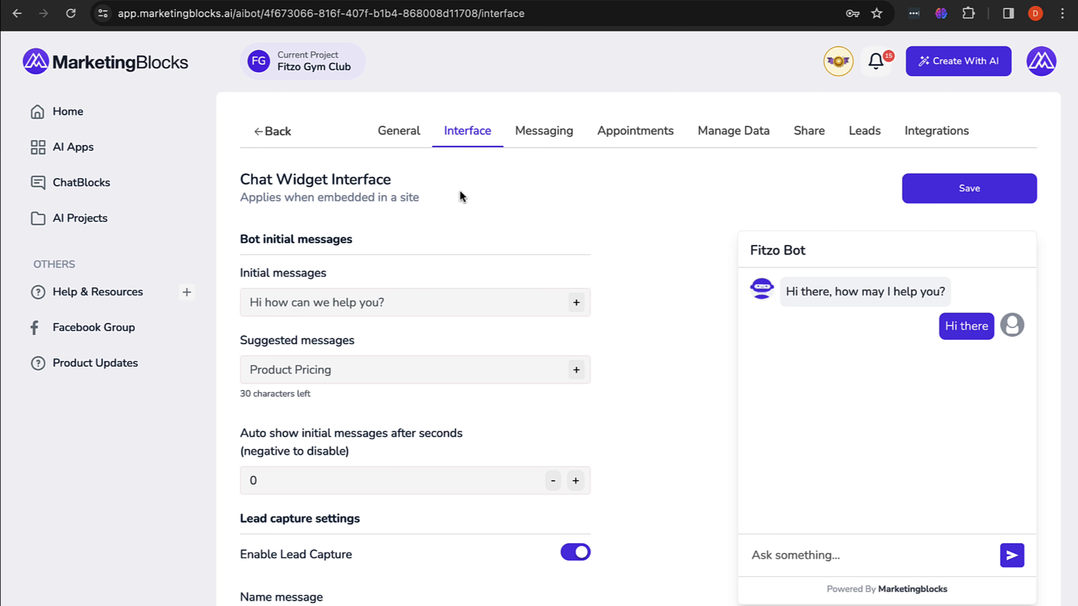
pyautogui.click(611, 138)
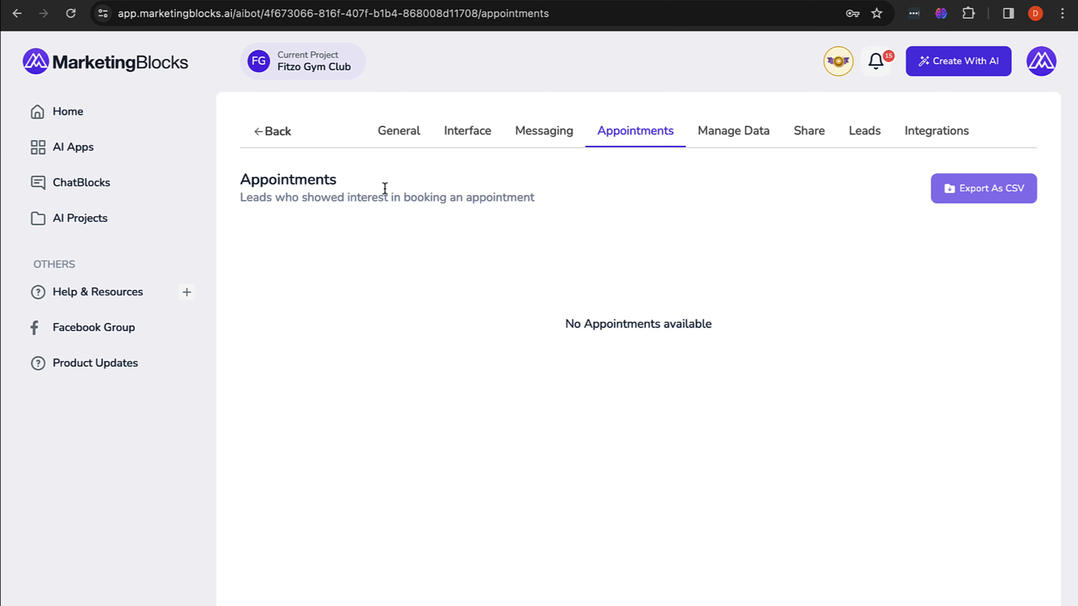
pyautogui.click(71, 13)
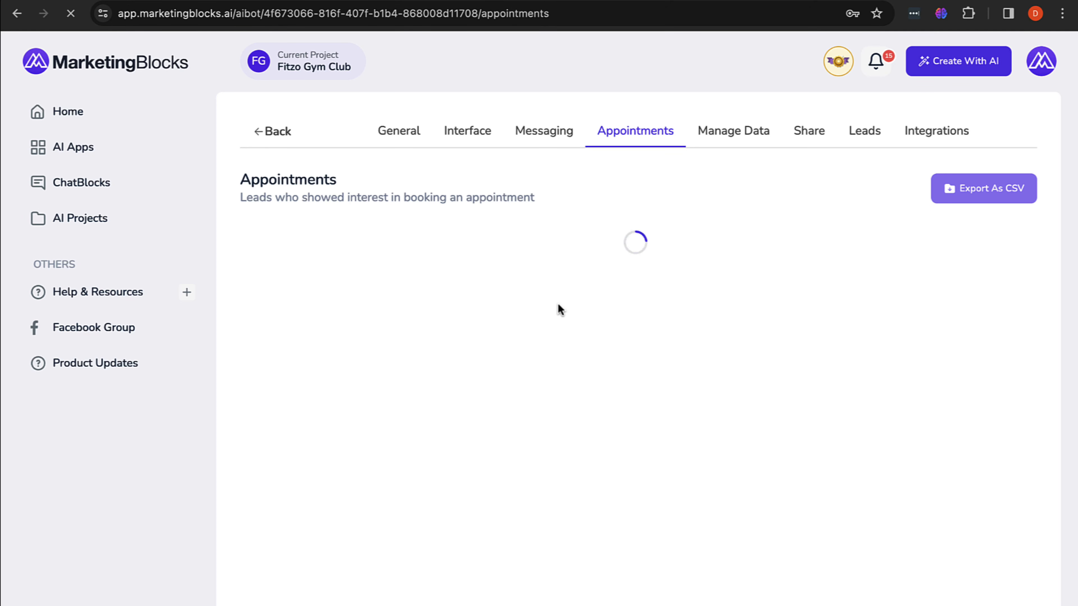
pyautogui.scroll(-2, 564, 348)
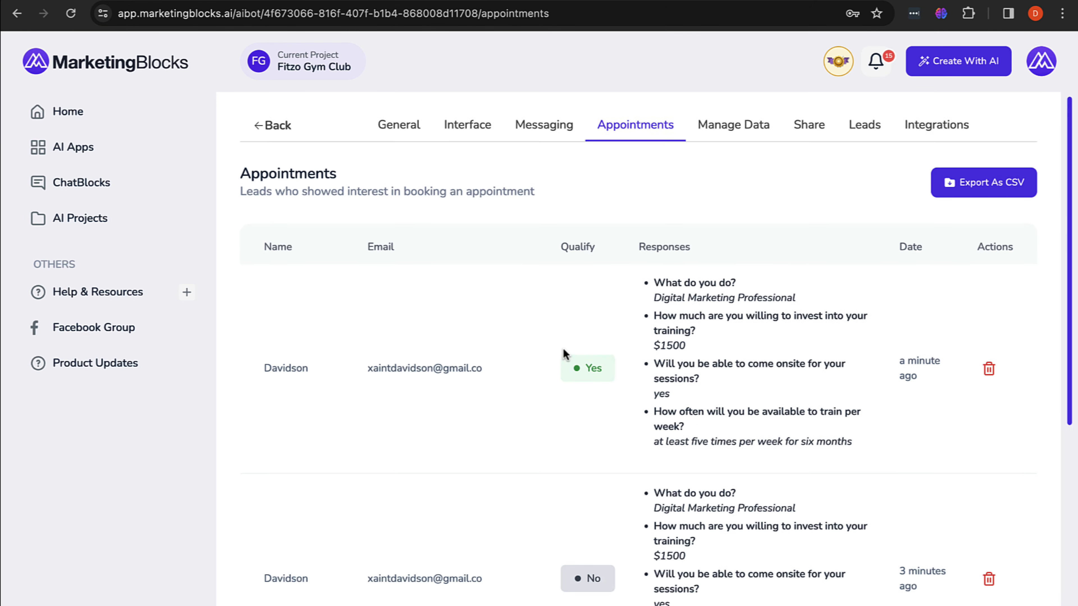
pyautogui.scroll(2, 564, 350)
pyautogui.scroll(-5, 563, 354)
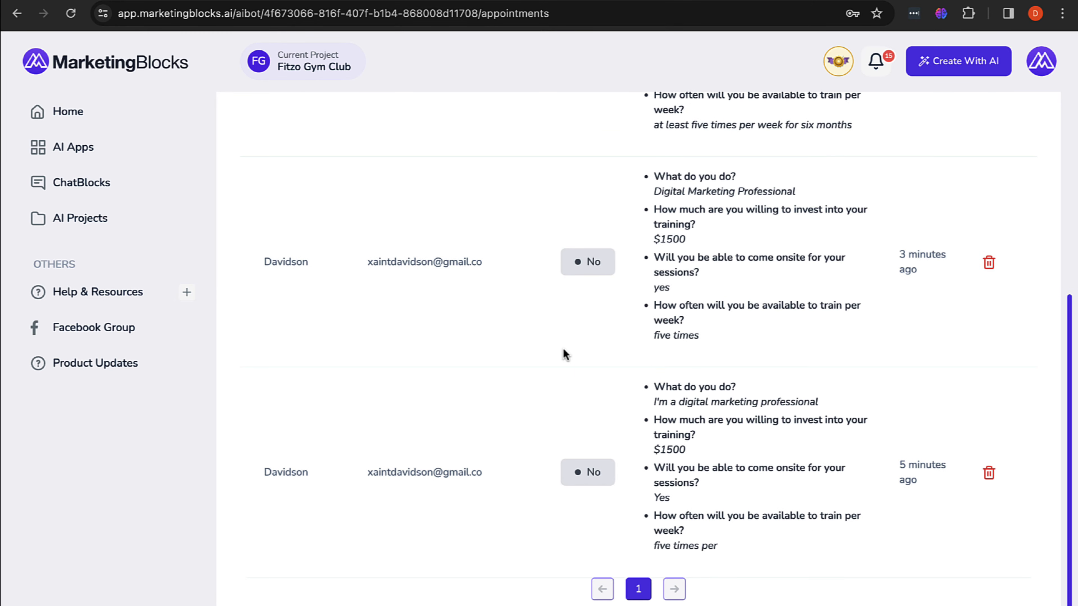
pyautogui.scroll(5, 564, 357)
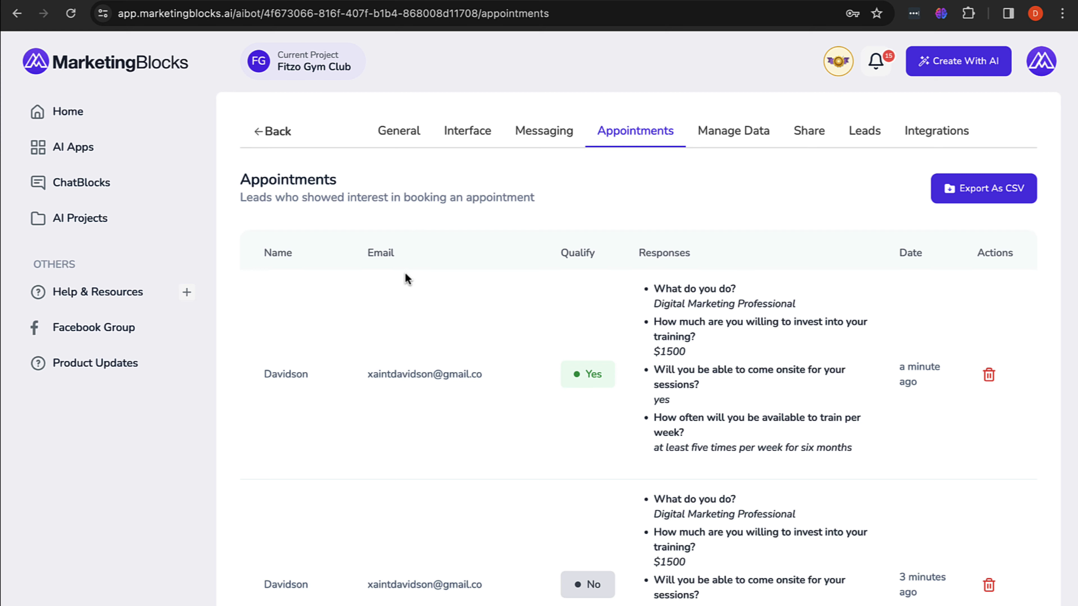
pyautogui.scroll(-5, 403, 391)
pyautogui.scroll(5, 404, 387)
pyautogui.scroll(-5, 748, 404)
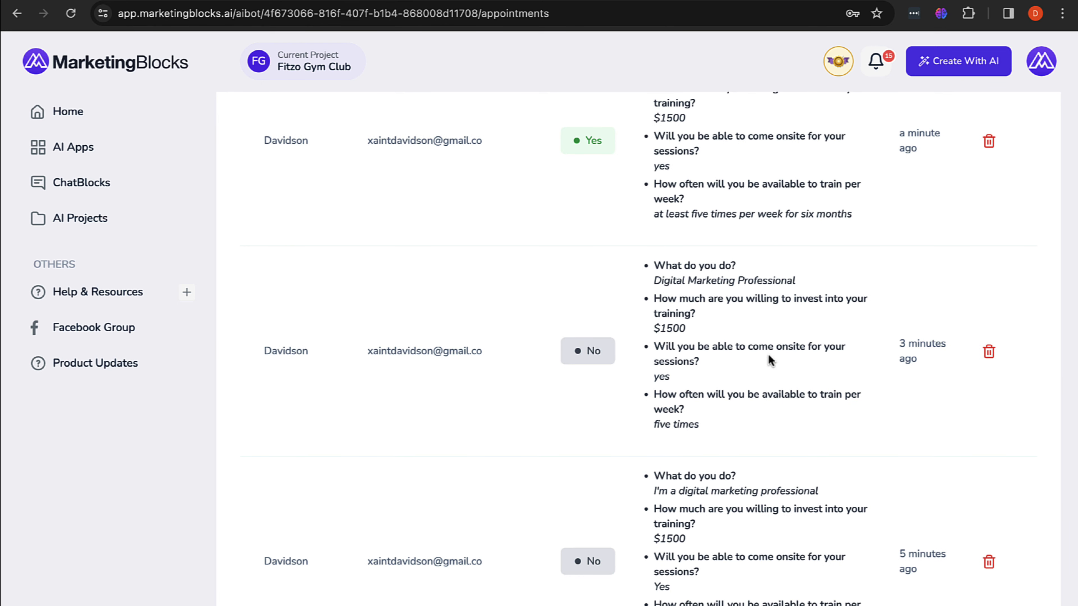
pyautogui.scroll(1, 768, 353)
pyautogui.scroll(4, 769, 357)
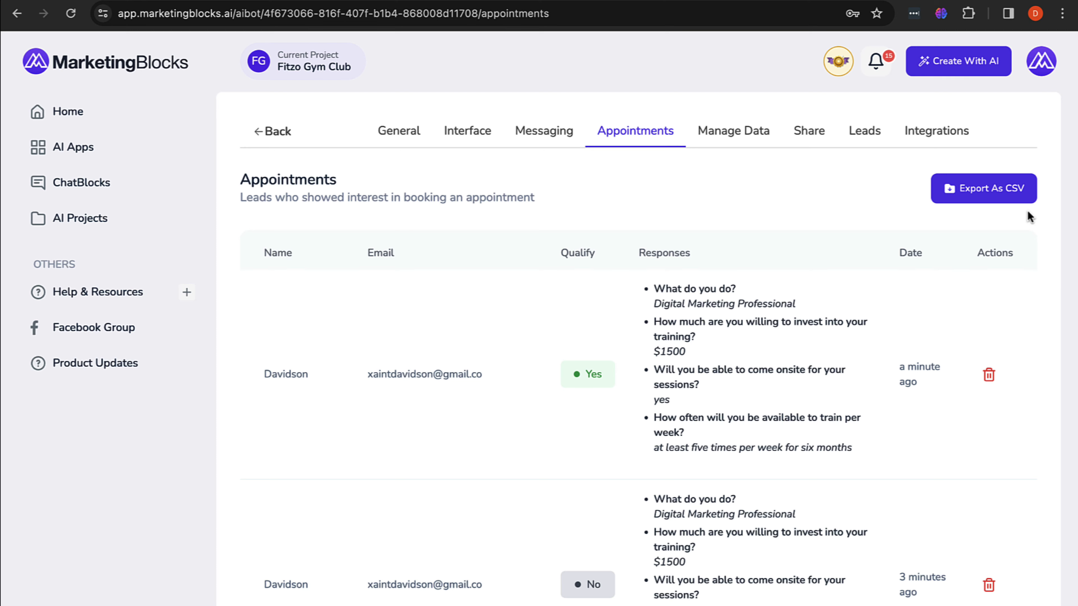
pyautogui.scroll(-6, 1028, 210)
pyautogui.scroll(6, 1028, 210)
pyautogui.click(470, 130)
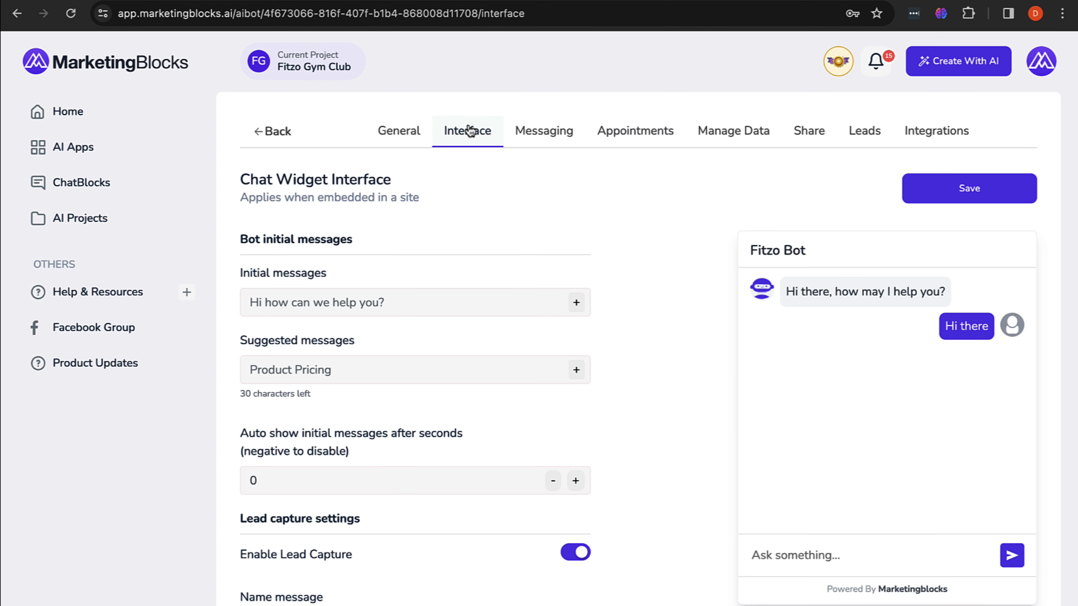
pyautogui.scroll(-10, 484, 289)
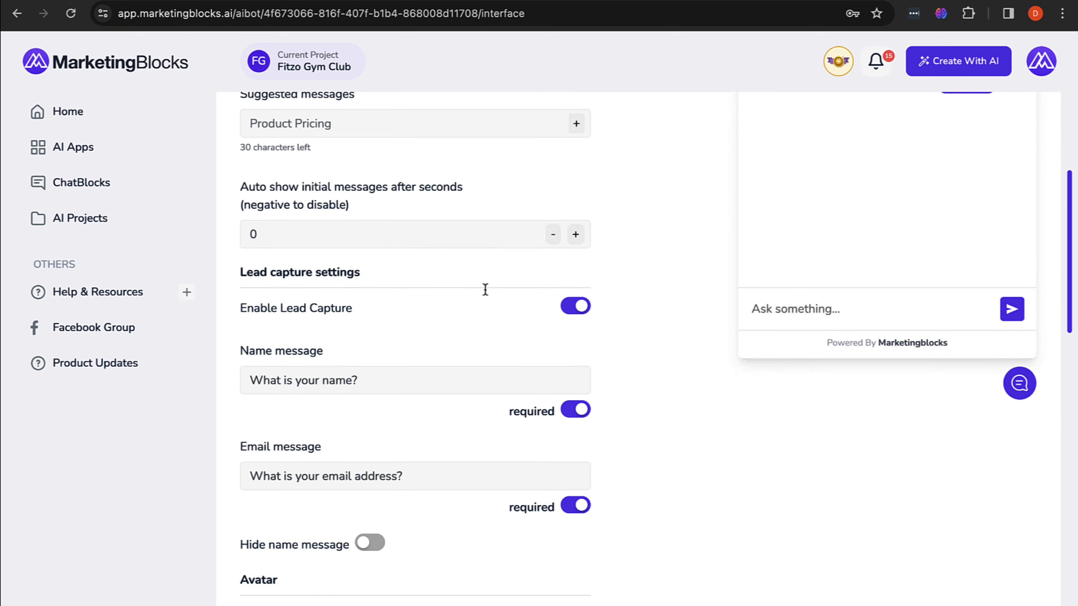
pyautogui.scroll(-1, 485, 290)
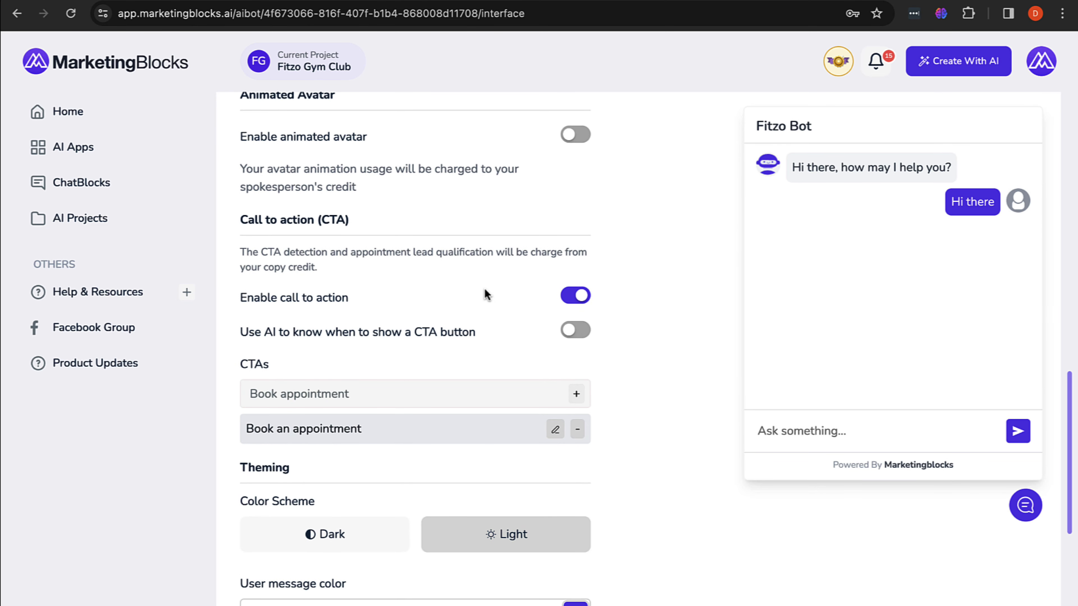